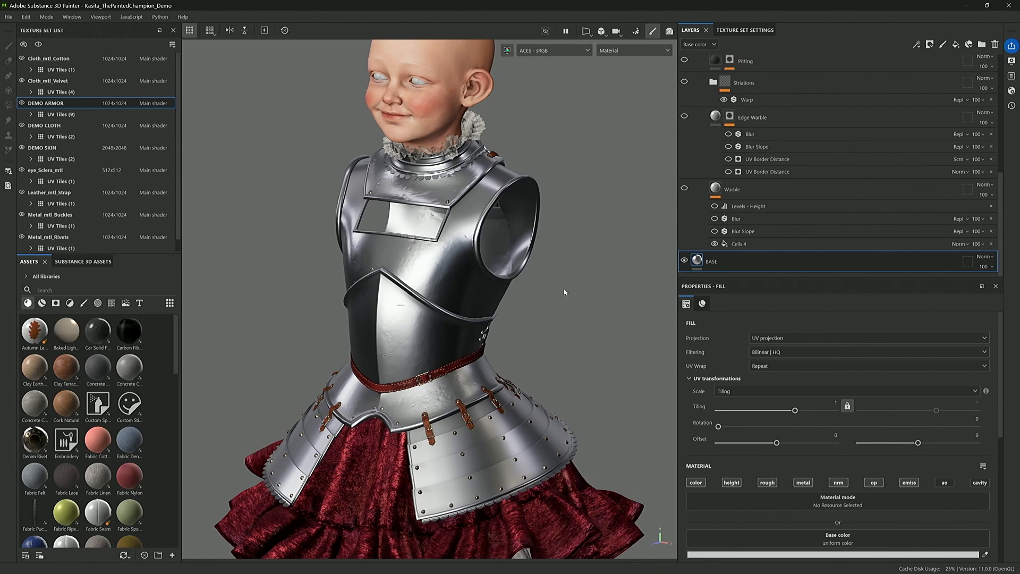
Step: Inspect the base color, height, roughness, metallic and normal channels one by one, go back to height, and return to the full material view
{"action": "key", "text": "c"}
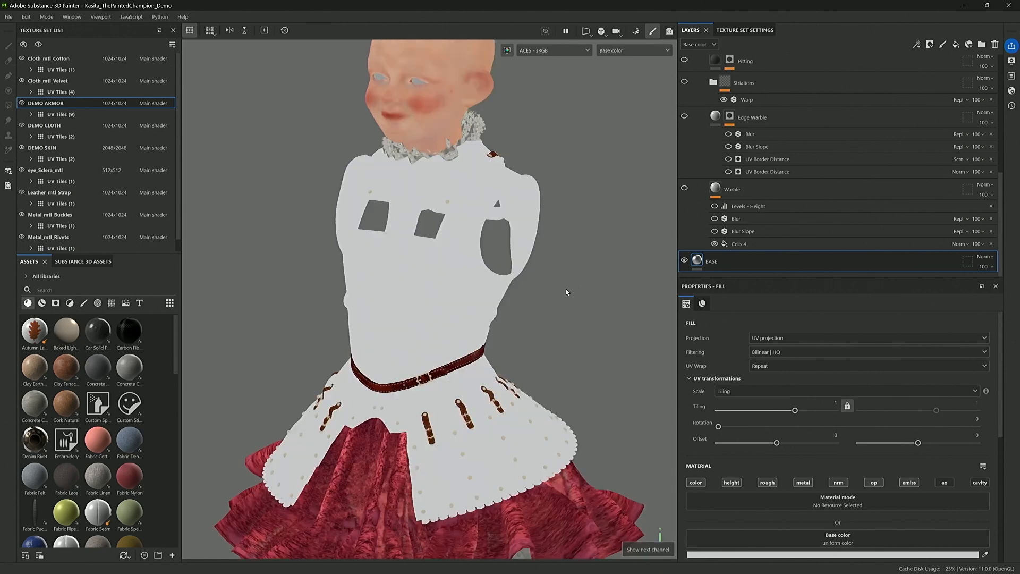
{"action": "key", "text": "c"}
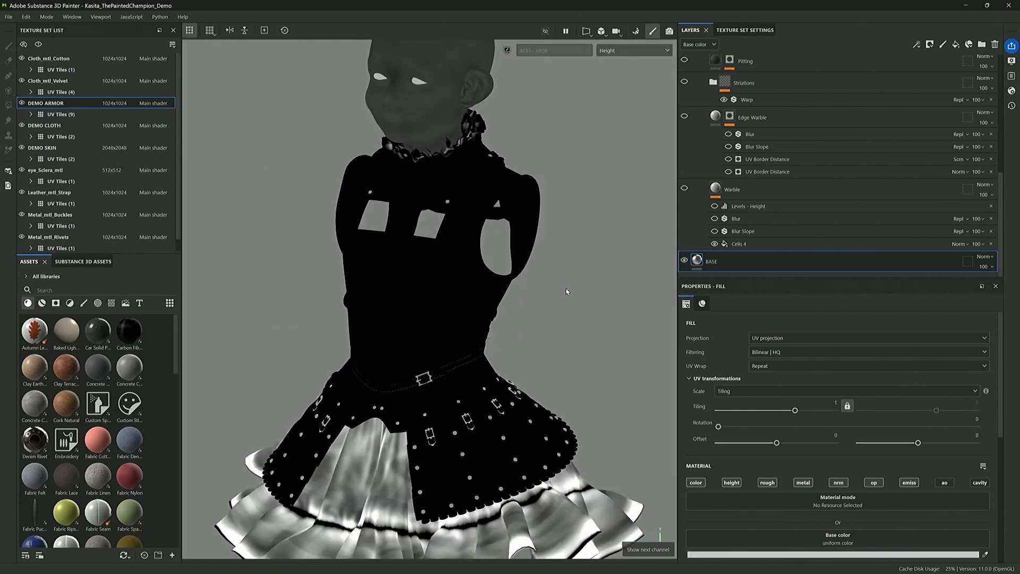
{"action": "key", "text": "c"}
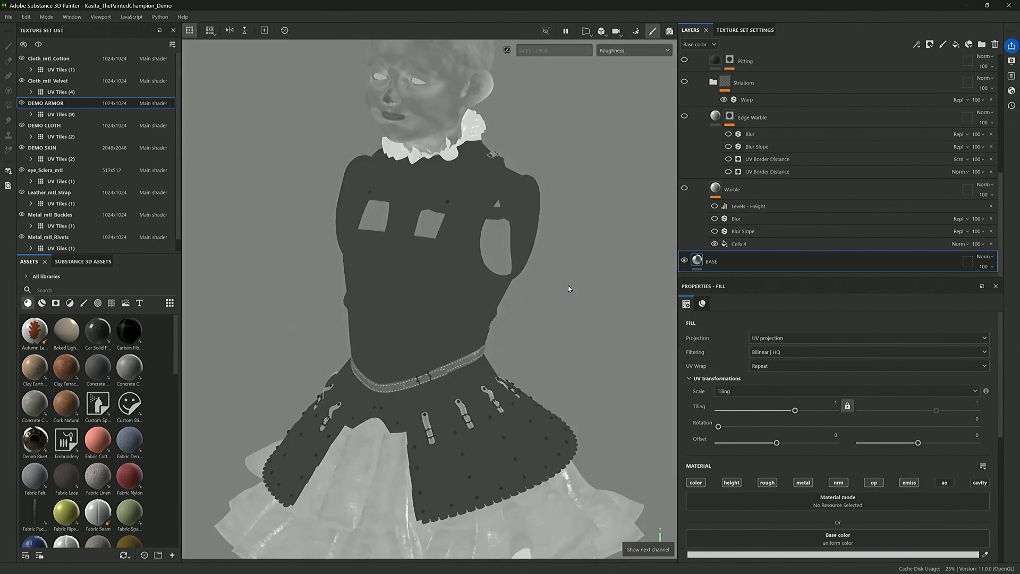
{"action": "key", "text": "c"}
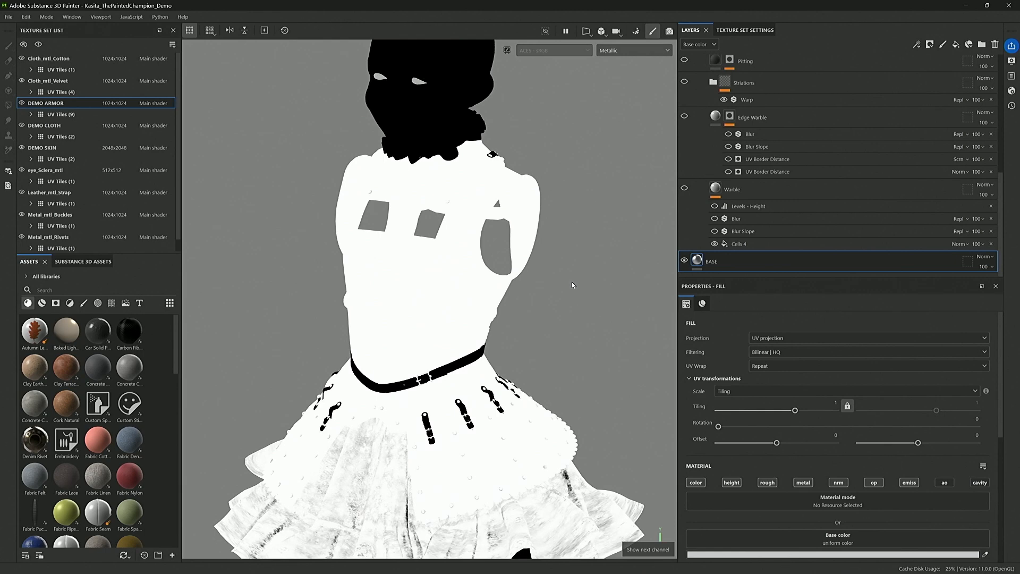
{"action": "key", "text": "c"}
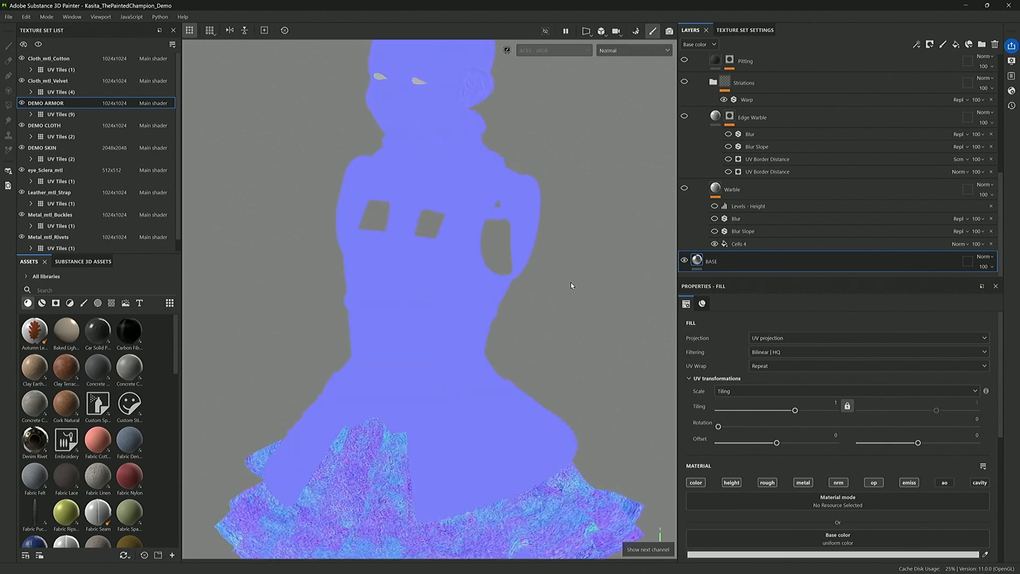
{"action": "key", "text": "shift+c"}
{"action": "key", "text": "shift+c"}
{"action": "key", "text": "shift+c"}
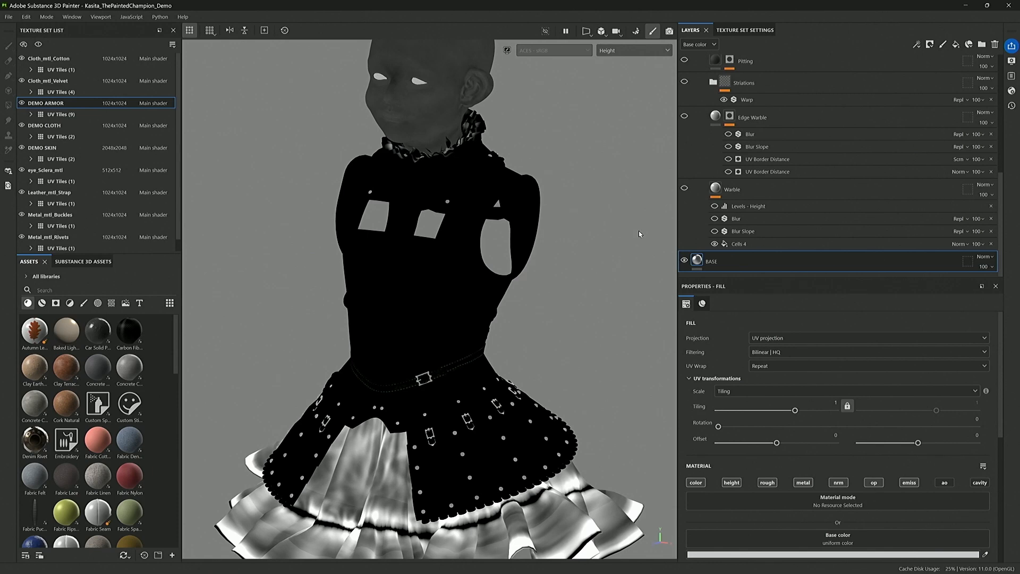
{"action": "key", "text": "m"}
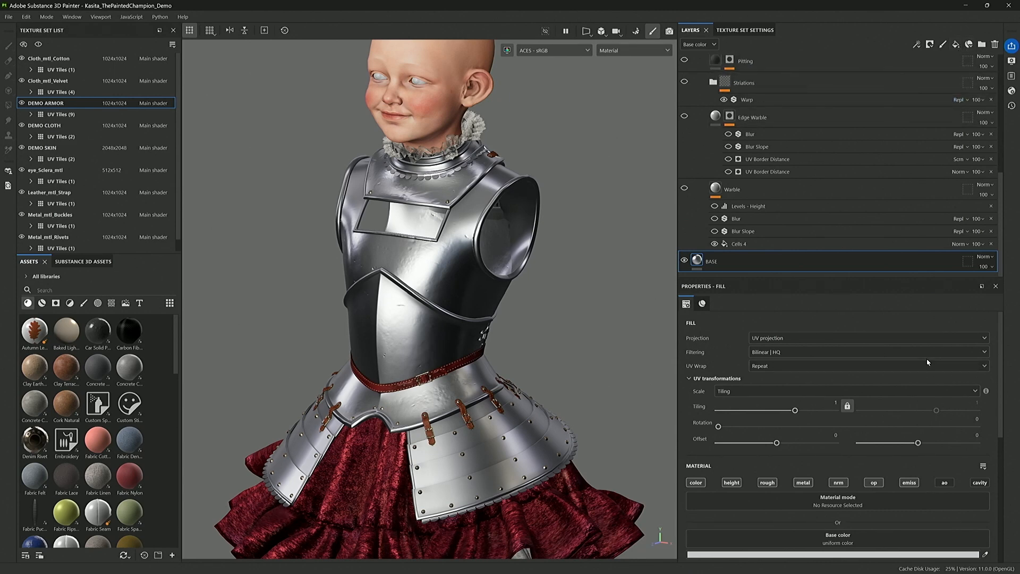
Step: Lower the roughness of the DEMO ARMOR set's BASE fill layer to about 0.245
{"action": "scroll", "coordinate": [952, 446], "scroll_direction": "down", "scroll_amount": 4}
{"action": "scroll", "coordinate": [933, 440], "scroll_direction": "down", "scroll_amount": 1}
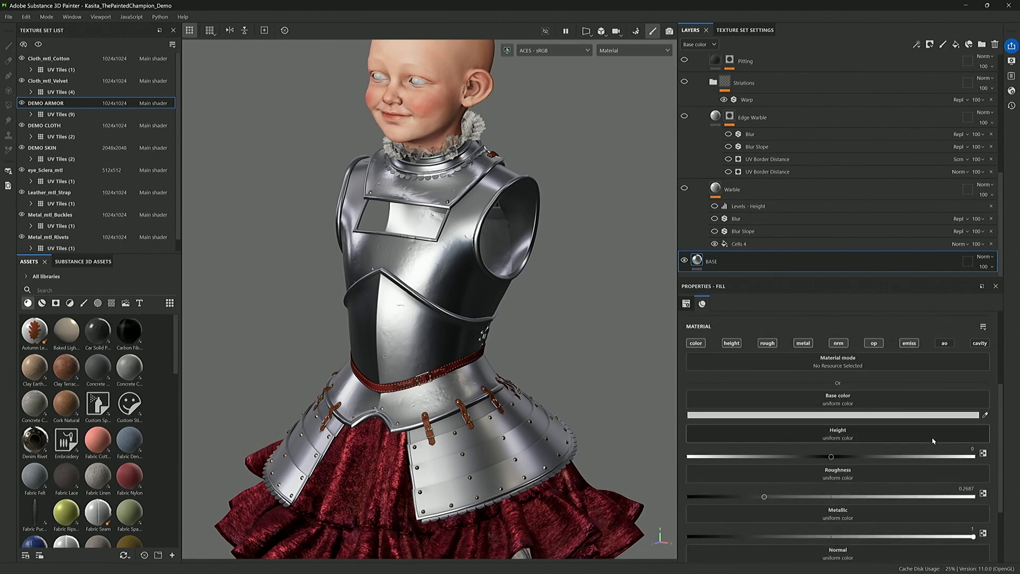
{"action": "scroll", "coordinate": [934, 439], "scroll_direction": "down", "scroll_amount": 1}
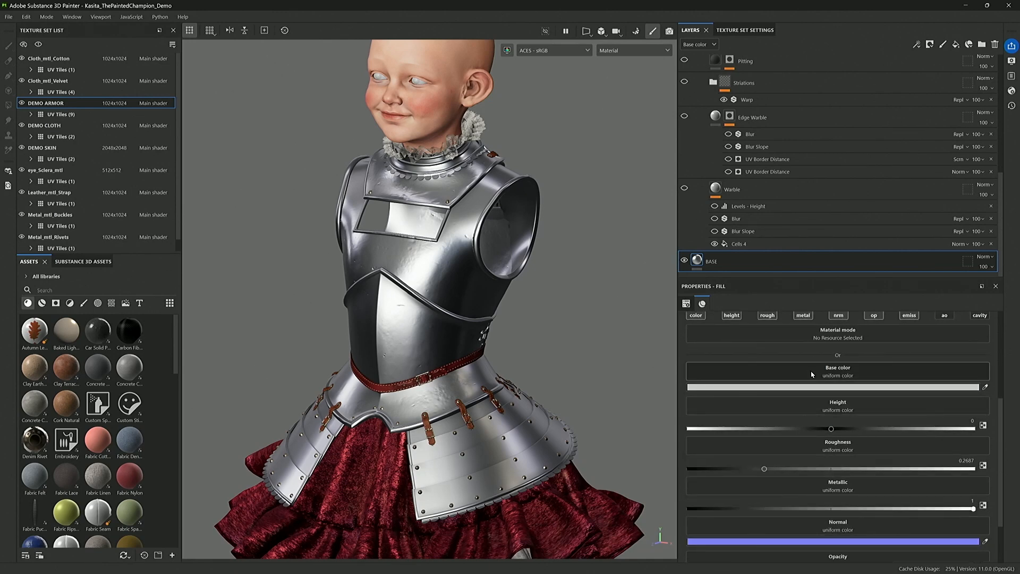
{"action": "scroll", "coordinate": [812, 375], "scroll_direction": "down", "scroll_amount": 1}
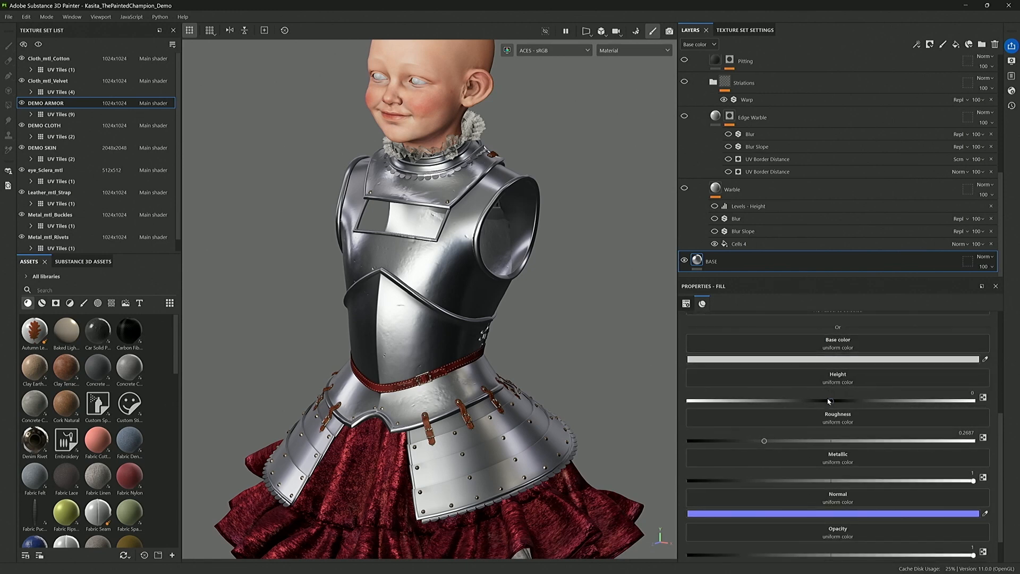
{"action": "left_click_drag", "start_coordinate": [764, 440], "coordinate": [757, 441]}
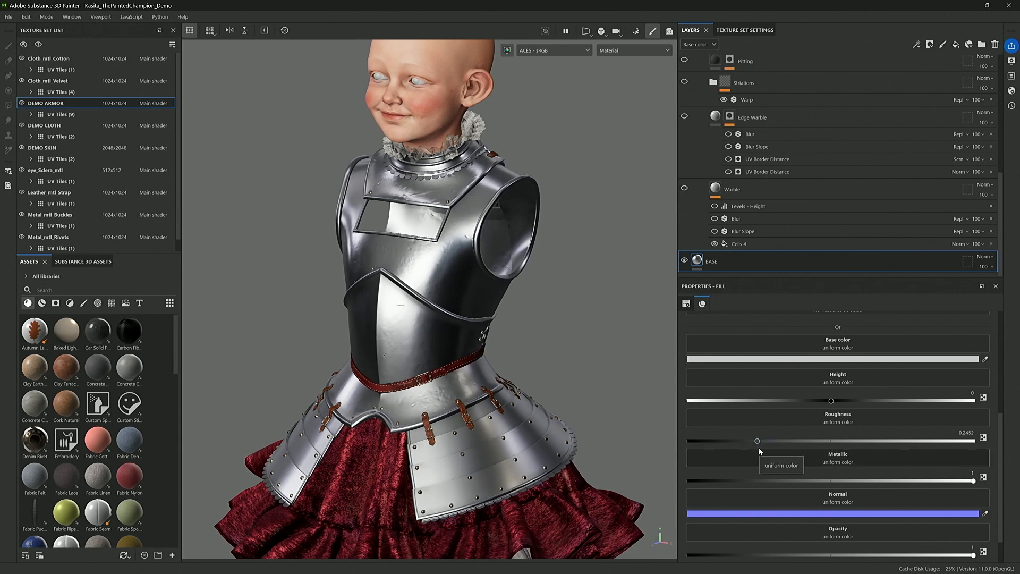
{"action": "scroll", "coordinate": [776, 439], "scroll_direction": "down", "scroll_amount": 1}
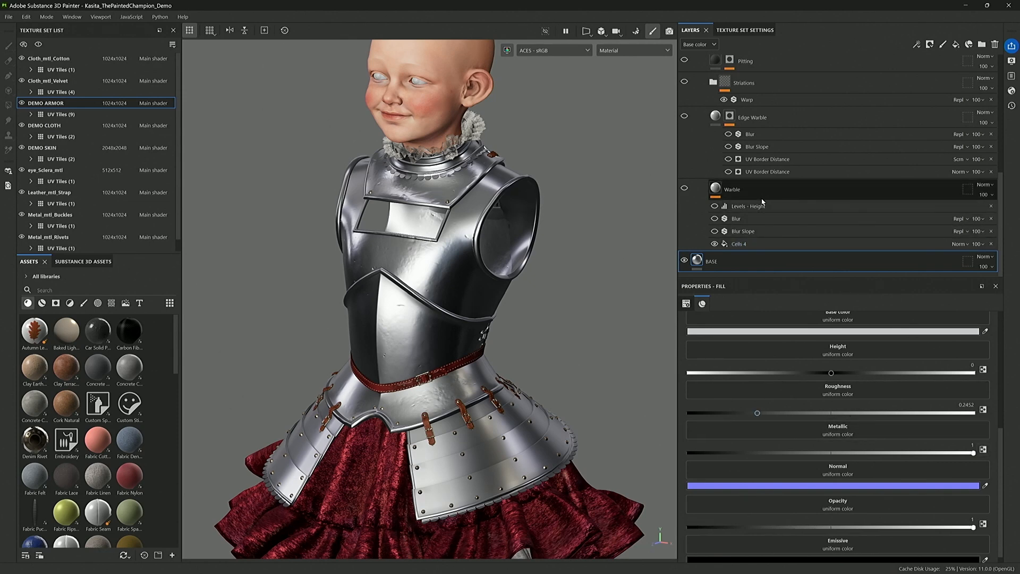
Step: Show the Warble layer on the armor and open the settings of its Cells 4 fill
{"action": "scroll", "coordinate": [762, 202], "scroll_direction": "up", "scroll_amount": 1}
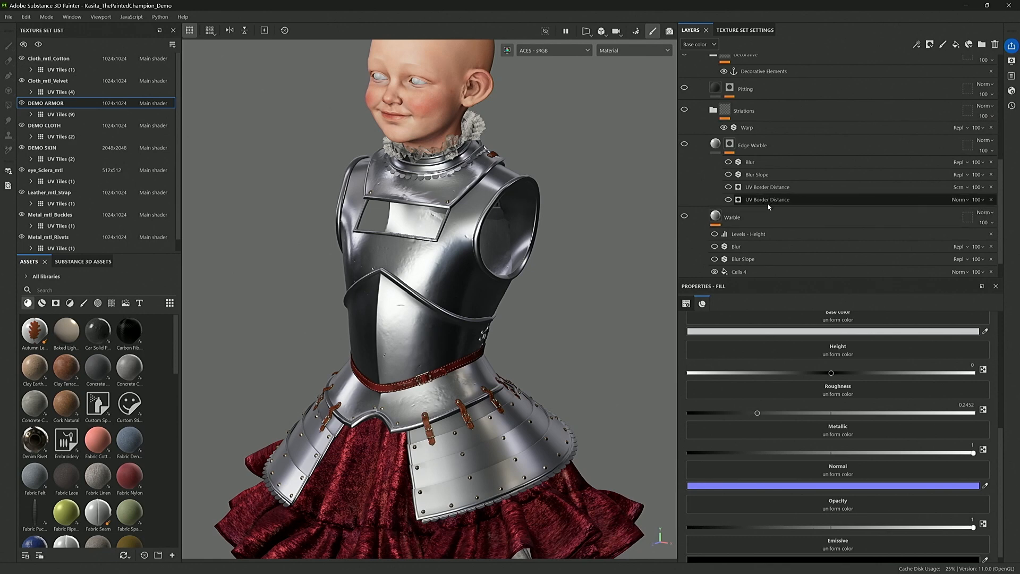
{"action": "left_click", "coordinate": [684, 217]}
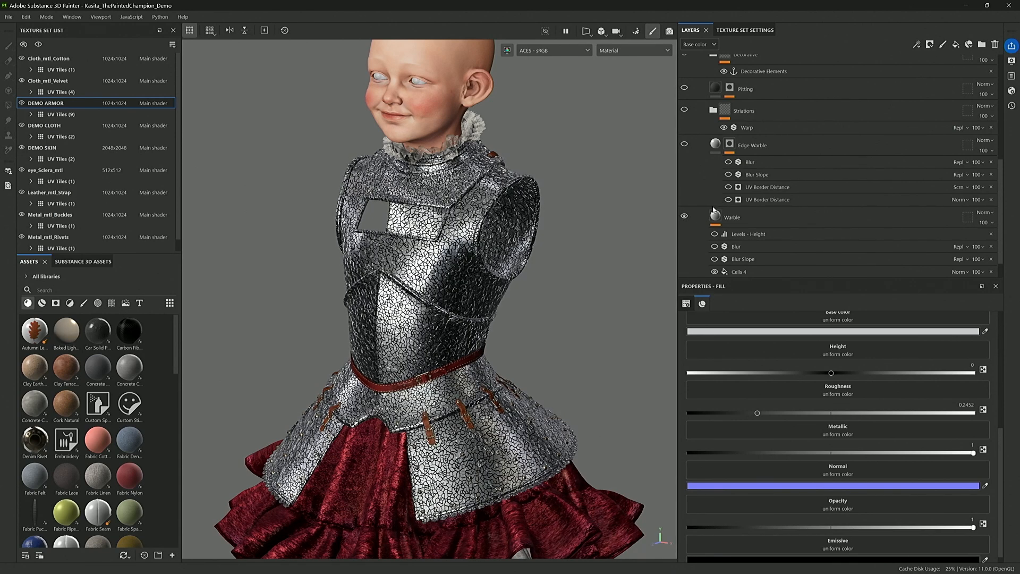
{"action": "left_click", "coordinate": [709, 213]}
{"action": "left_click", "coordinate": [711, 217]}
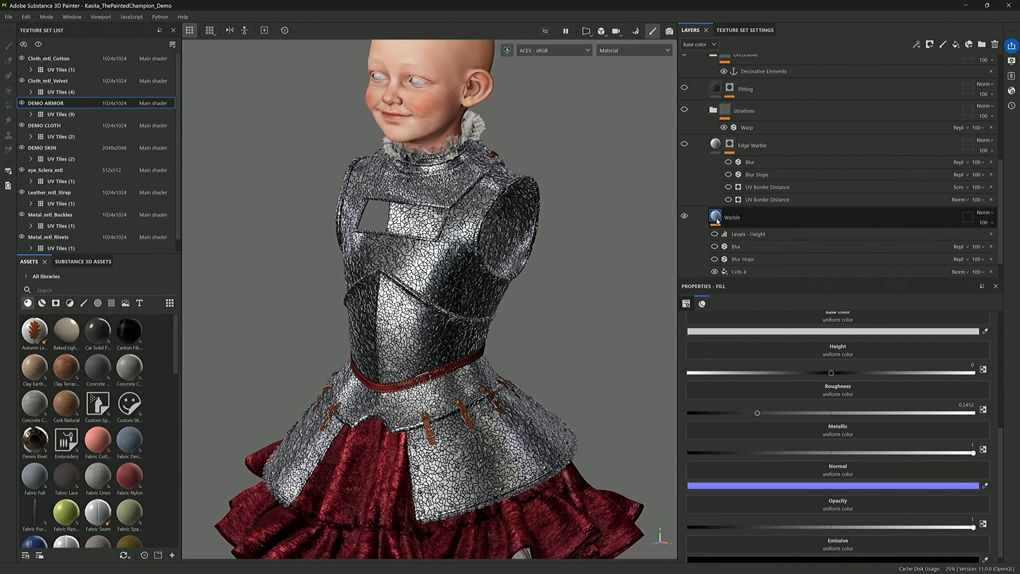
{"action": "left_click", "coordinate": [716, 223]}
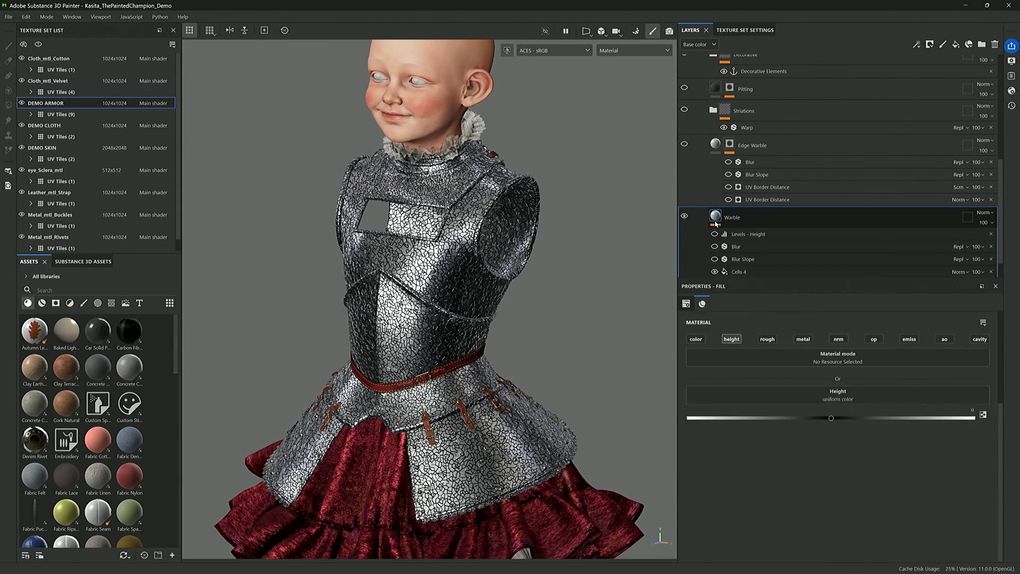
{"action": "left_click", "coordinate": [728, 273]}
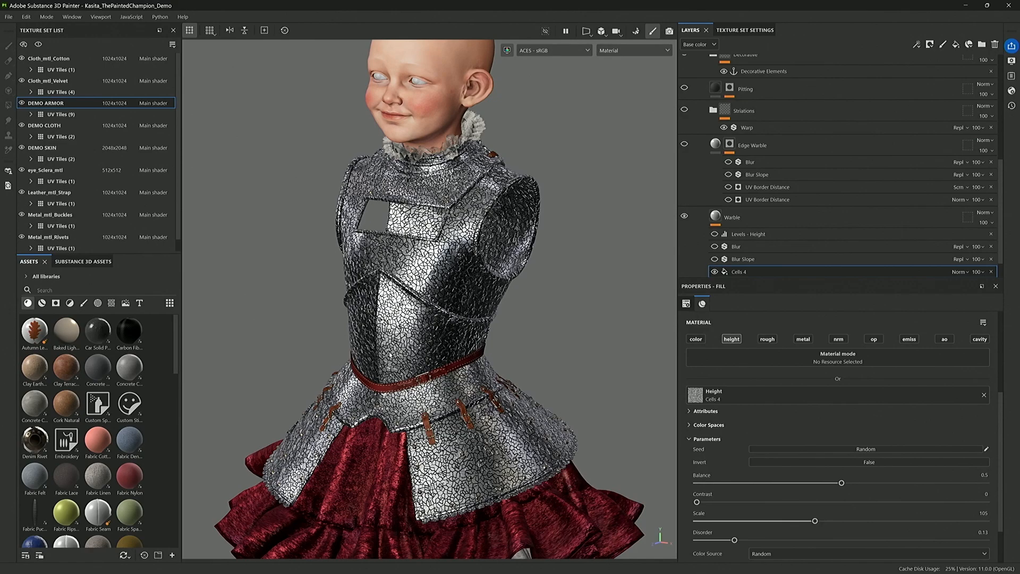
Step: Switch the viewport to the height channel and enable the Warble layer's Blur Slope and Blur filters
{"action": "scroll", "coordinate": [397, 353], "scroll_direction": "up", "scroll_amount": 5}
{"action": "scroll", "coordinate": [407, 319], "scroll_direction": "up", "scroll_amount": 3}
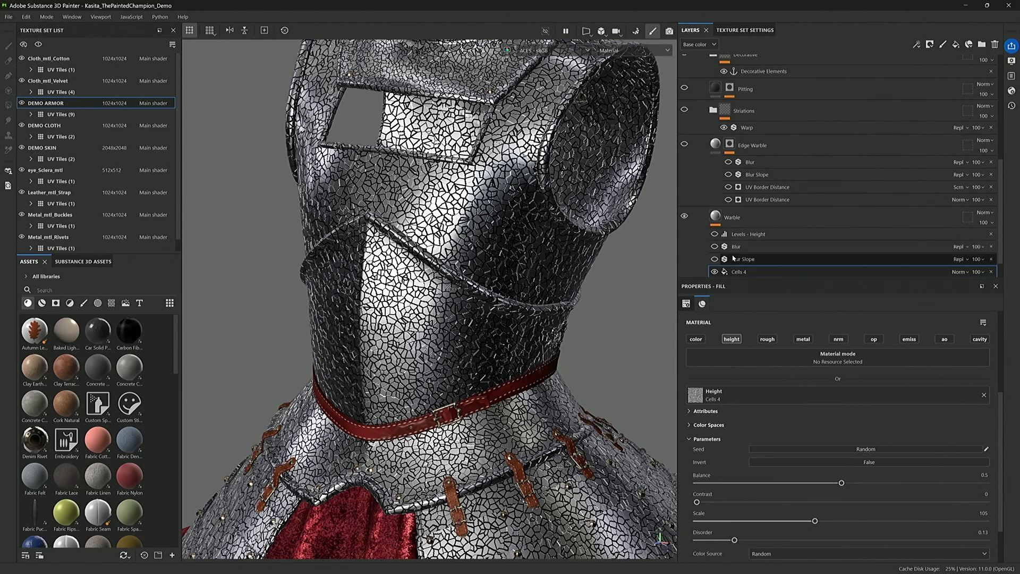
{"action": "key", "text": "c"}
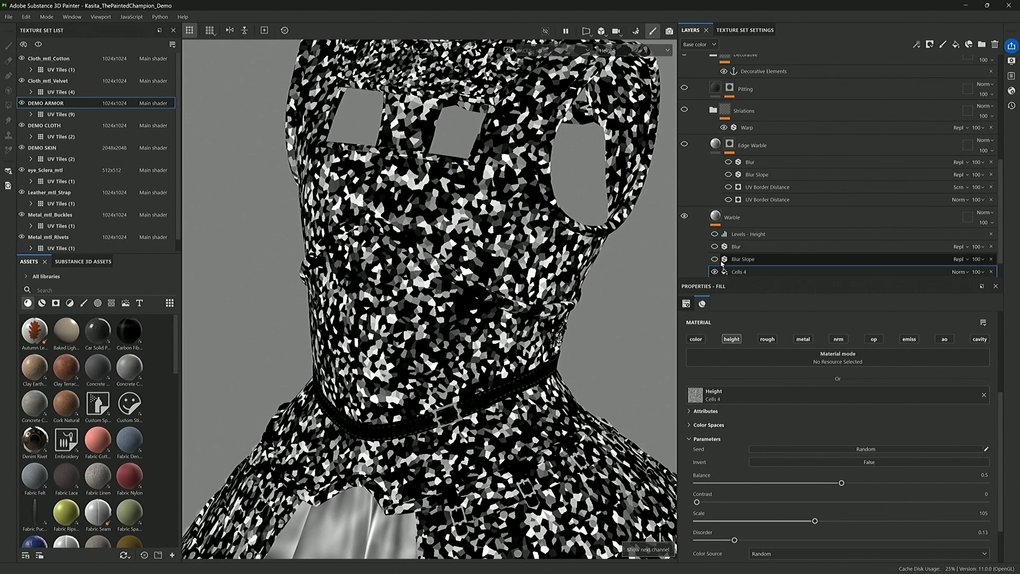
{"action": "left_click", "coordinate": [715, 259]}
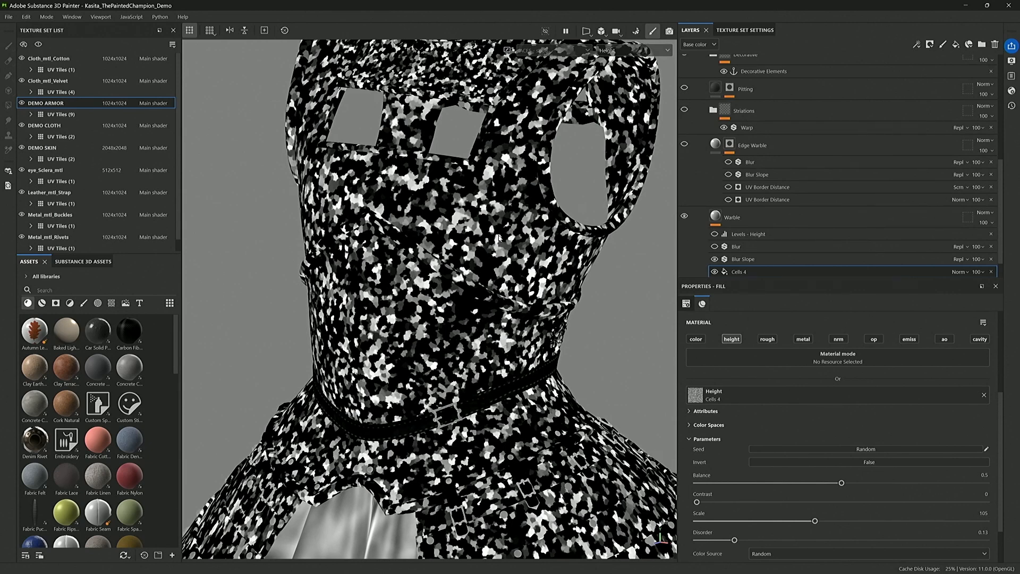
{"action": "left_click", "coordinate": [715, 247]}
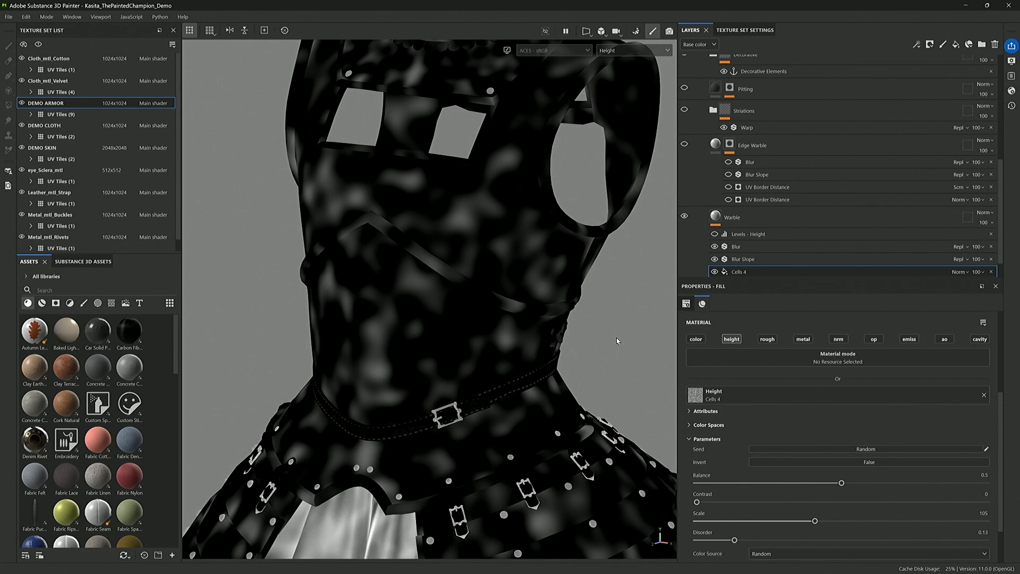
Step: Return to the full material view and enable the Warble layer's Levels - Height effect
{"action": "key", "text": "m"}
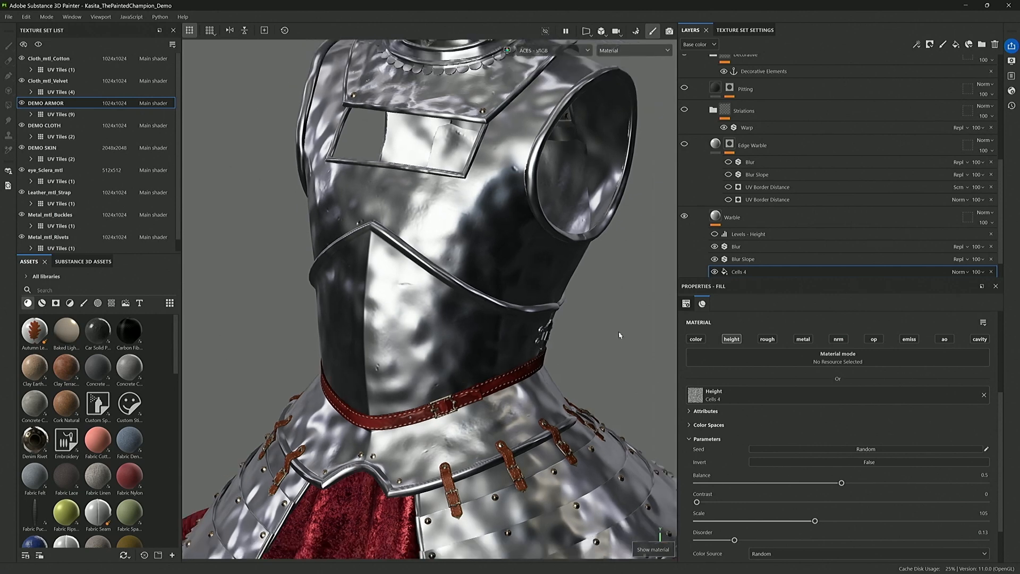
{"action": "scroll", "coordinate": [621, 331], "scroll_direction": "down", "scroll_amount": 2}
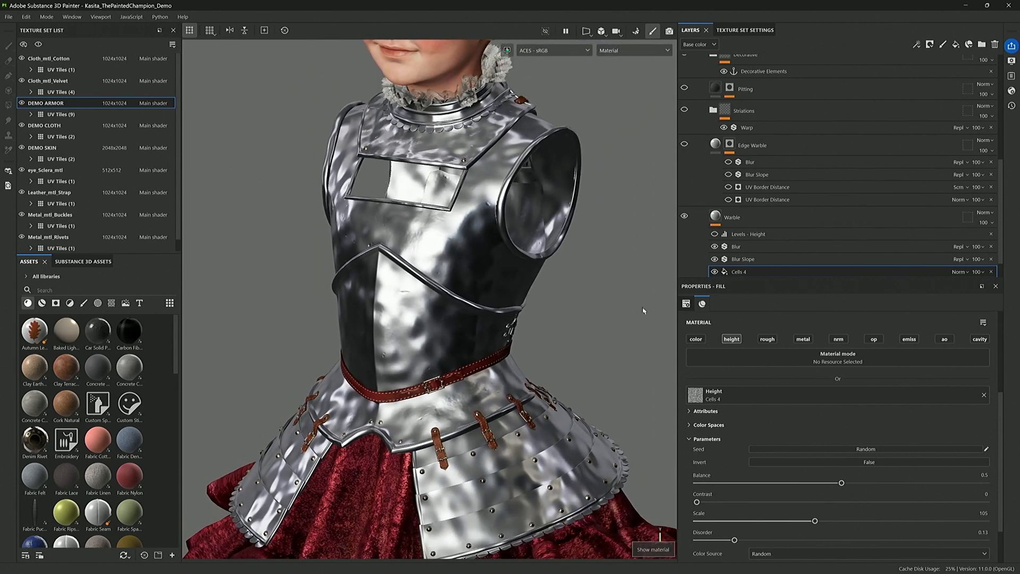
{"action": "left_click", "coordinate": [745, 236]}
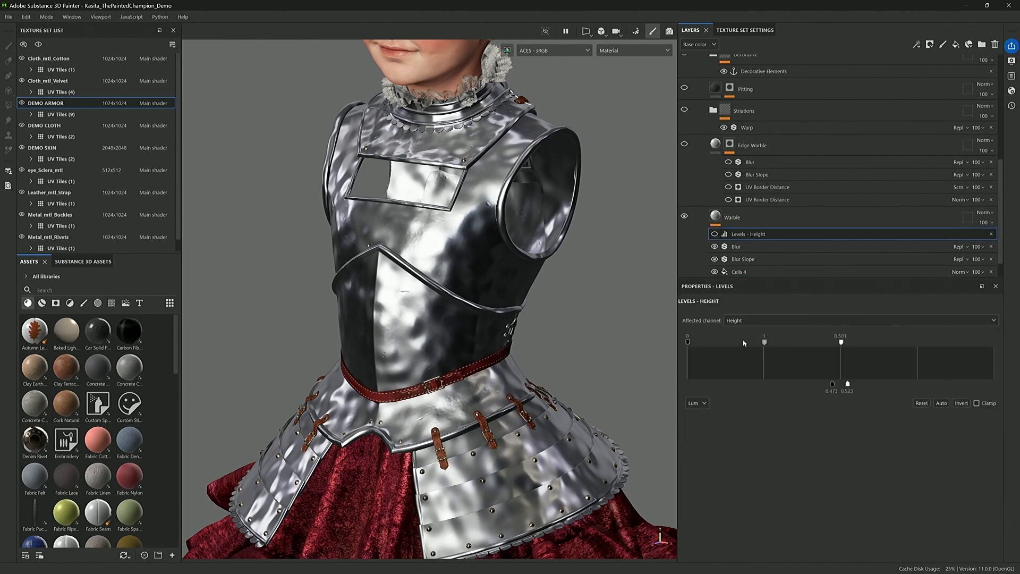
{"action": "left_click", "coordinate": [718, 235]}
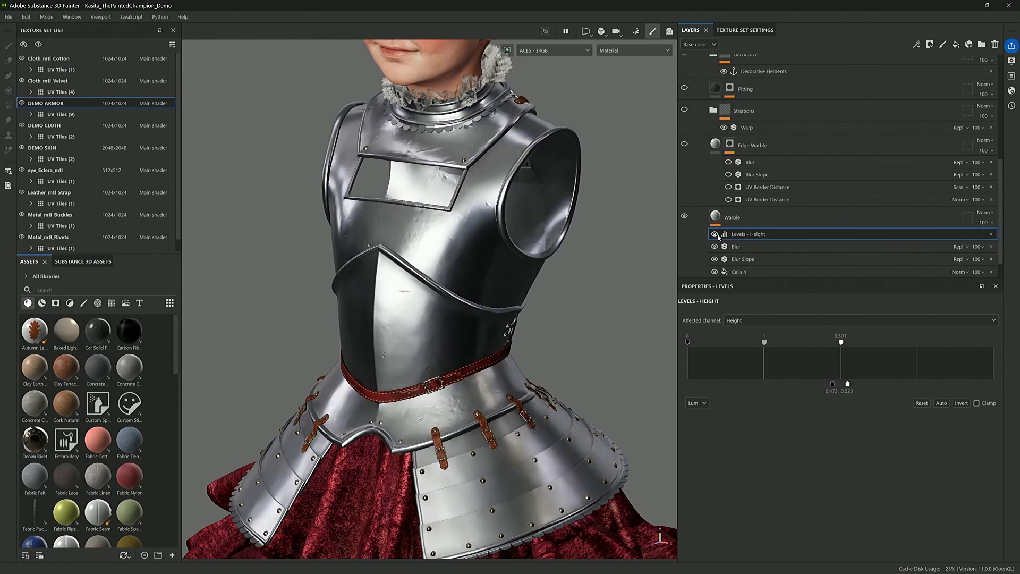
Step: Set the UV tiling of the Warble layer's Cells 4 fill to 0.48
{"action": "left_click", "coordinate": [736, 273]}
{"action": "scroll", "coordinate": [806, 426], "scroll_direction": "up", "scroll_amount": 3}
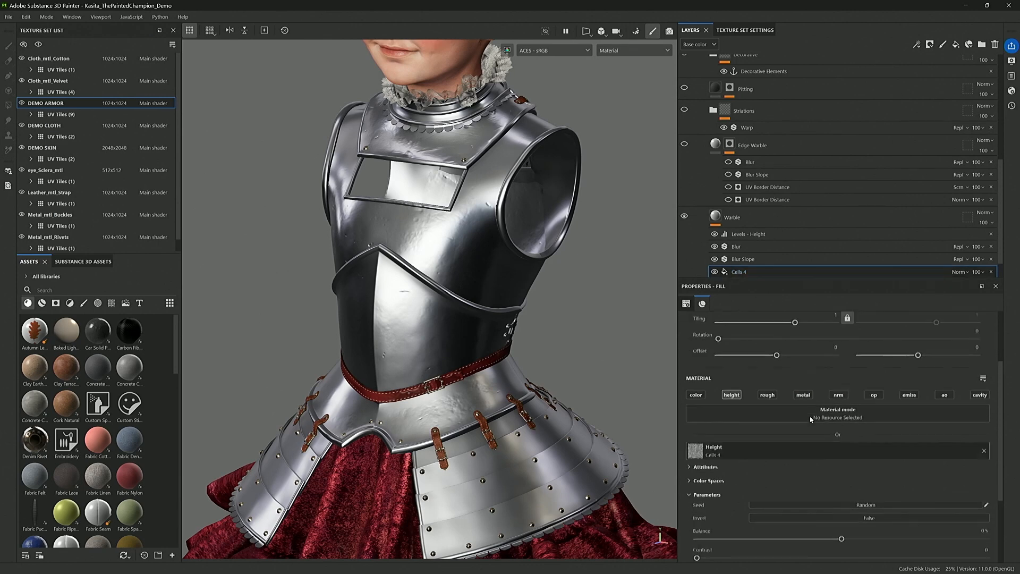
{"action": "mouse_move", "coordinate": [796, 411]}
{"action": "left_mouse_down"}
{"action": "mouse_move", "coordinate": [816, 412]}
{"action": "mouse_move", "coordinate": [791, 415]}
{"action": "left_mouse_up"}
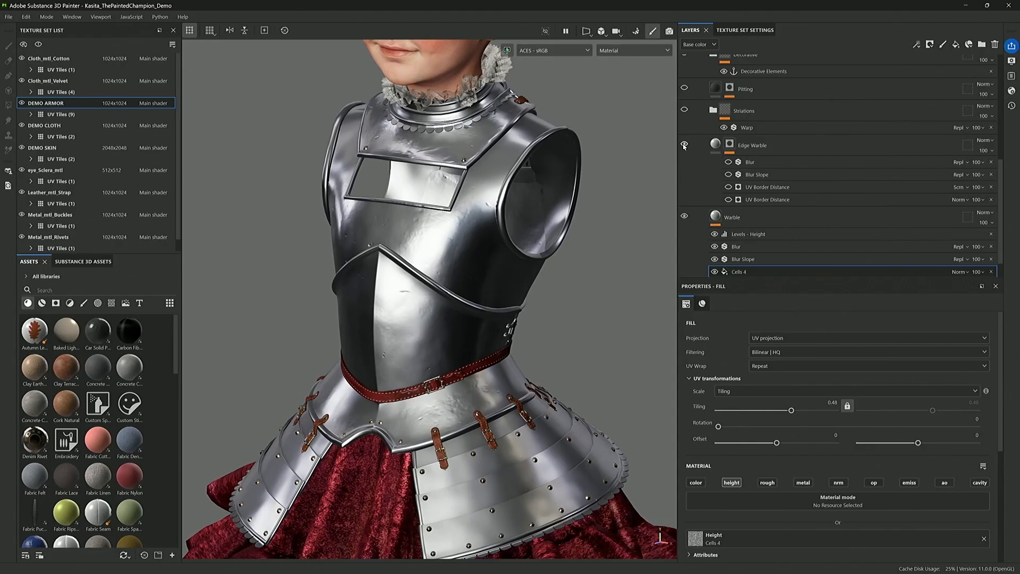
Step: Show the Edge Warble layer, review its height setting and isolate its mask in the viewport
{"action": "left_click", "coordinate": [716, 144]}
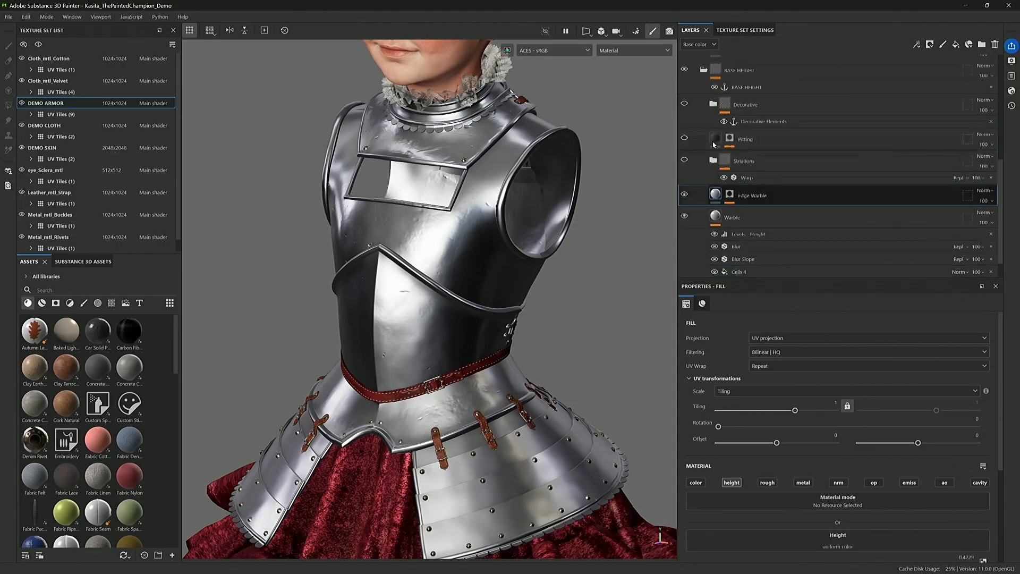
{"action": "scroll", "coordinate": [811, 434], "scroll_direction": "down", "scroll_amount": 2}
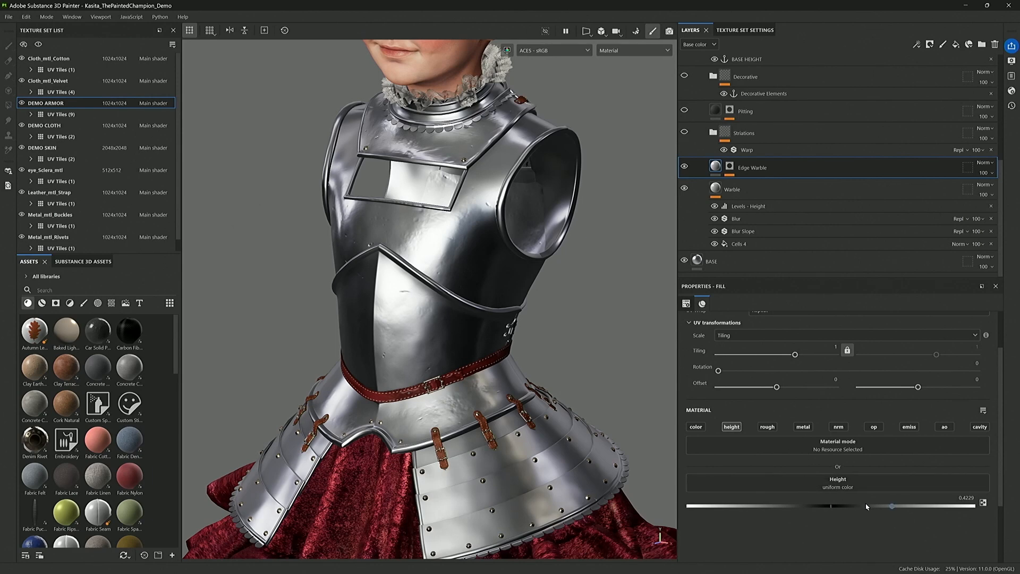
{"action": "left_click", "coordinate": [731, 167], "text": "alt"}
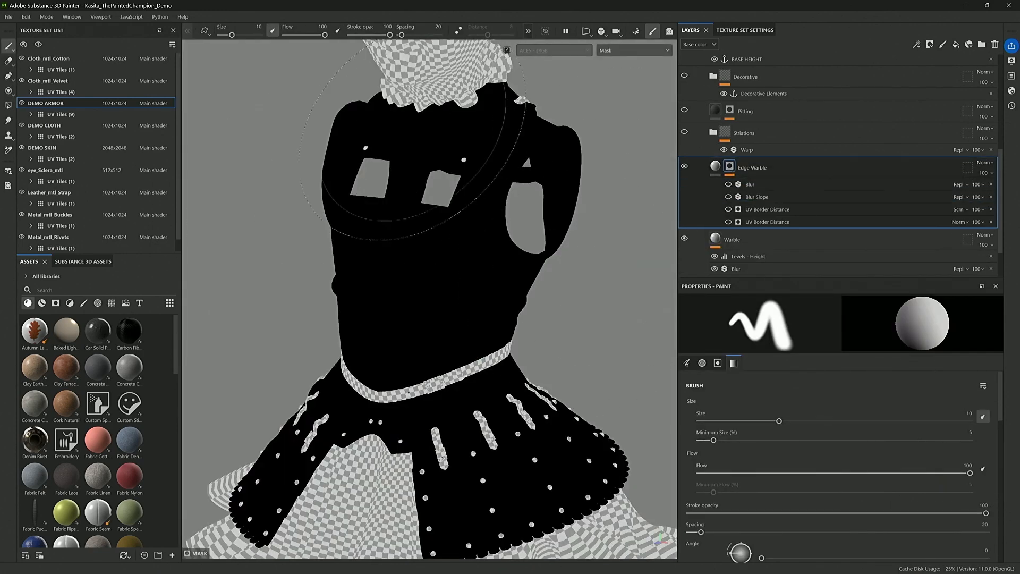
{"action": "scroll", "coordinate": [787, 154], "scroll_direction": "down", "scroll_amount": 1}
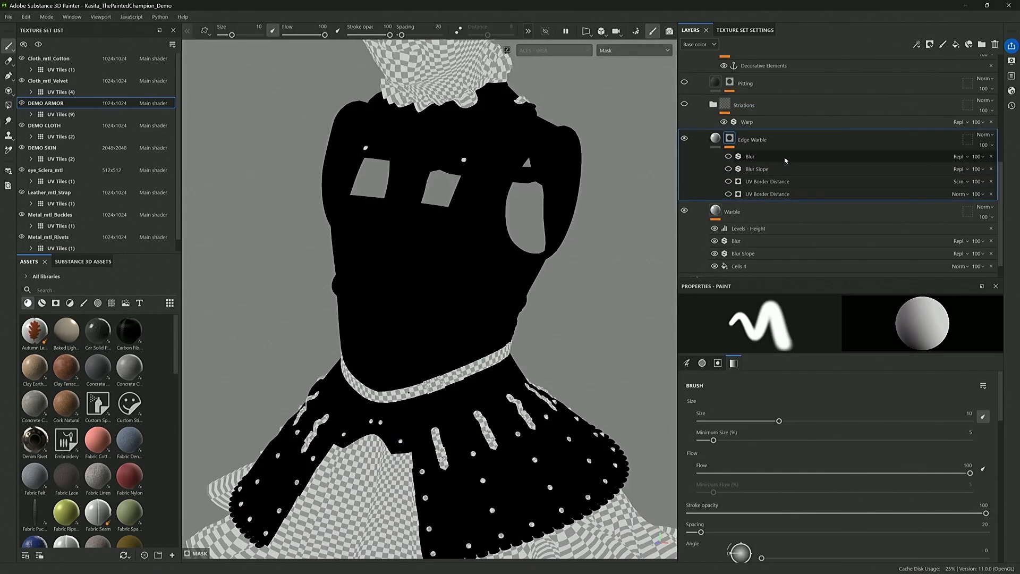
Step: Enable both UV Border Distance generators in the Edge Warble mask and open the parameters of the upper one, set to Screen blending
{"action": "left_click", "coordinate": [729, 194]}
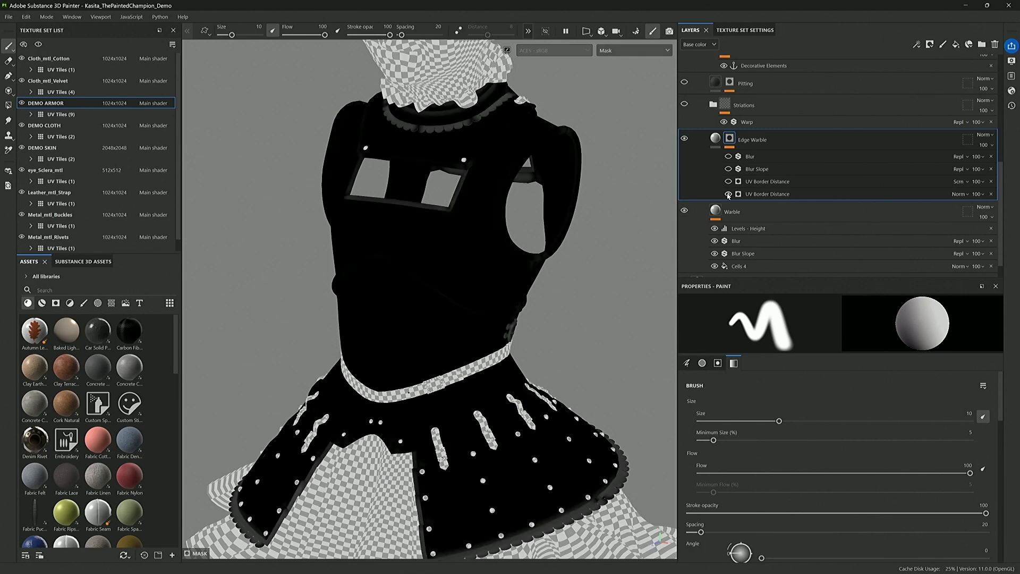
{"action": "left_click", "coordinate": [728, 182]}
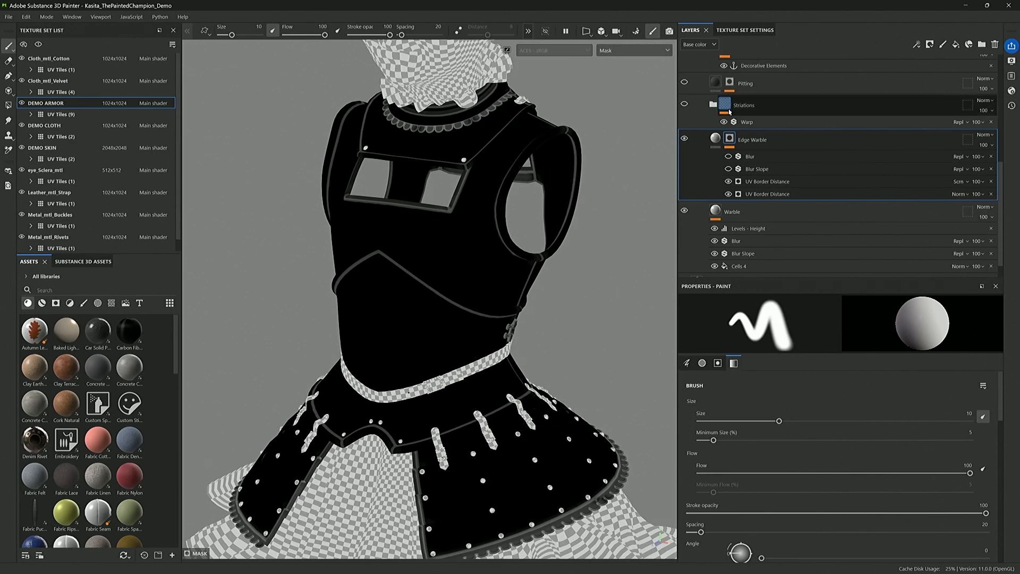
{"action": "left_click", "coordinate": [747, 183]}
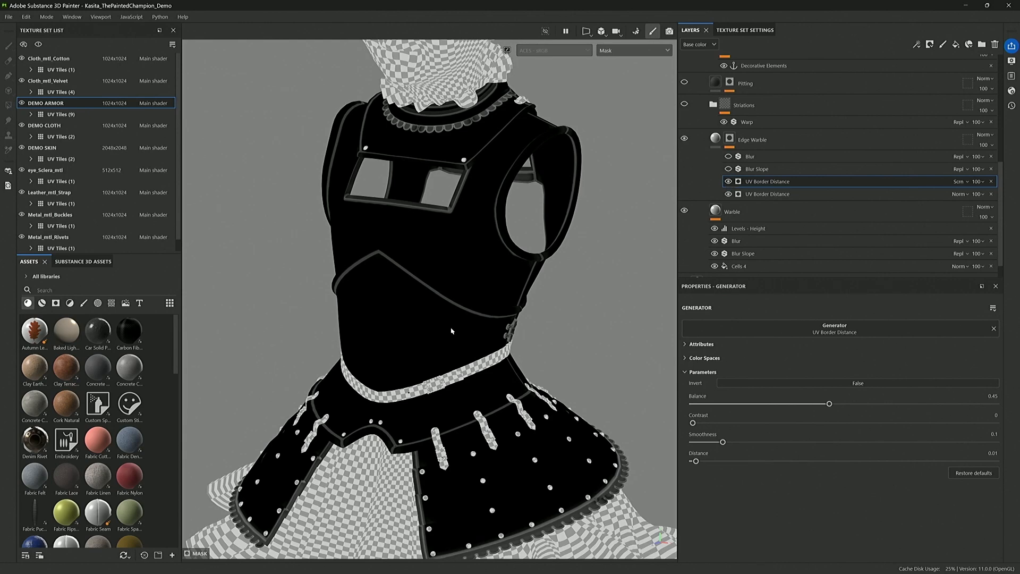
{"action": "scroll", "coordinate": [450, 331], "scroll_direction": "up", "scroll_amount": 4}
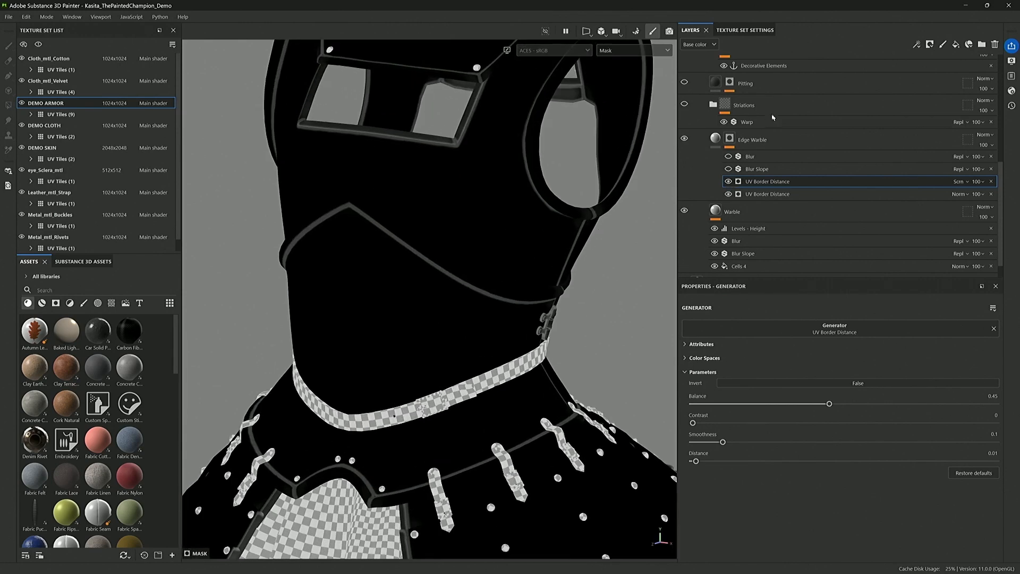
Step: Enable the Blur Slope and Blur filters on the Edge Warble mask and return to the full material view
{"action": "left_click", "coordinate": [731, 170]}
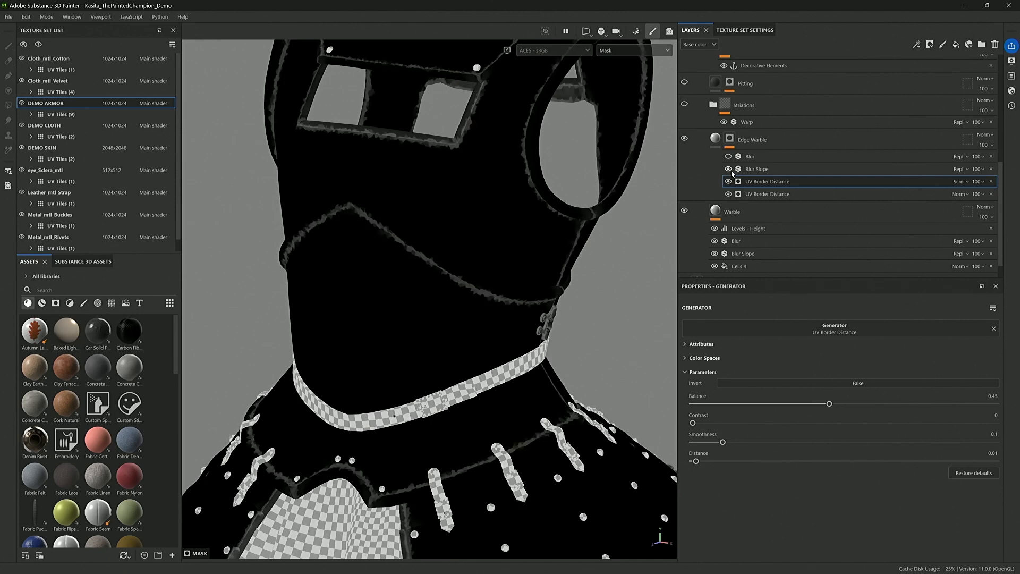
{"action": "left_click", "coordinate": [729, 157]}
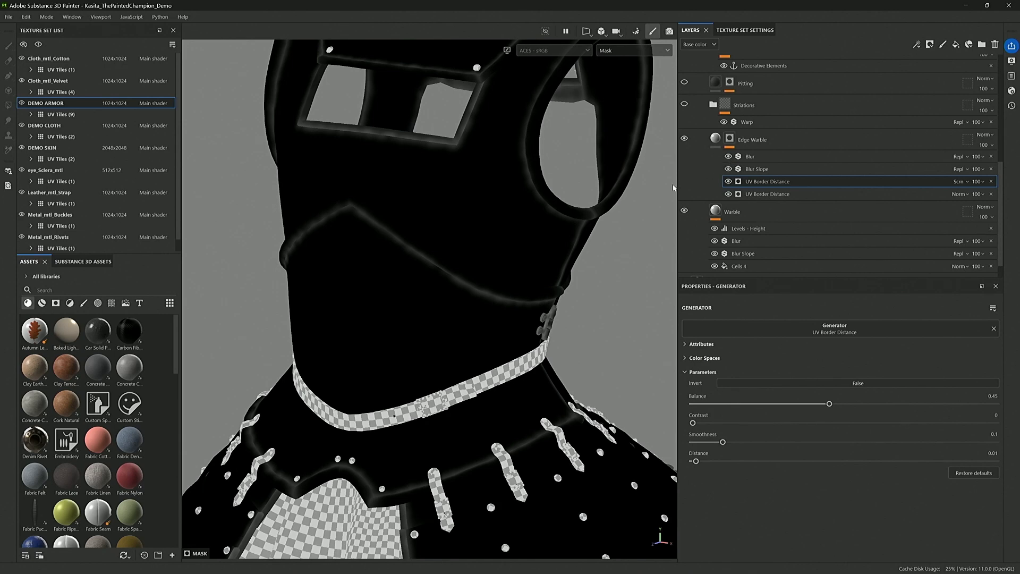
{"action": "key", "text": "m"}
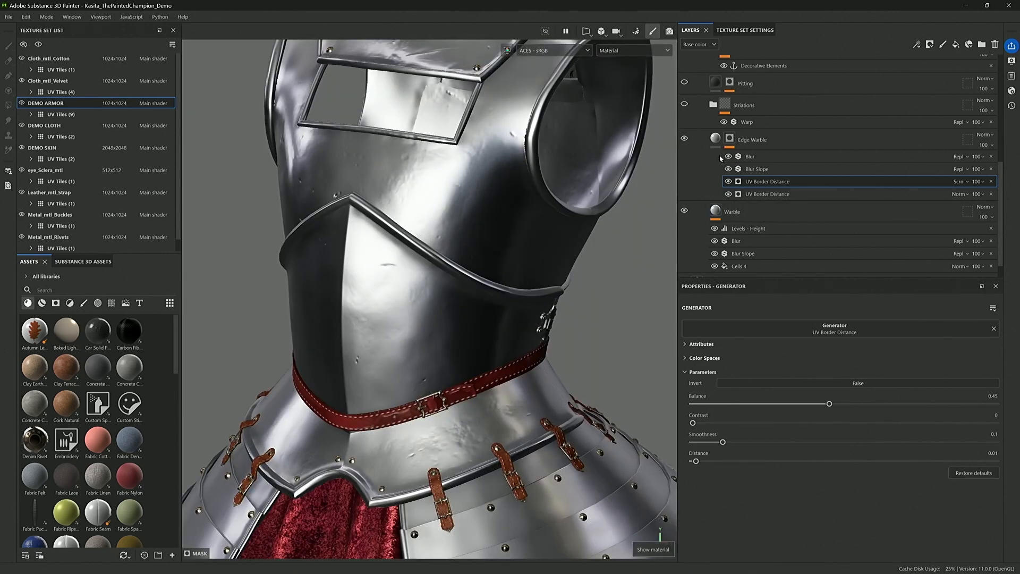
Step: Toggle the Edge Warble layer off and on to compare its effect along the armor's plate edges
{"action": "left_click", "coordinate": [686, 140]}
{"action": "left_click", "coordinate": [686, 141]}
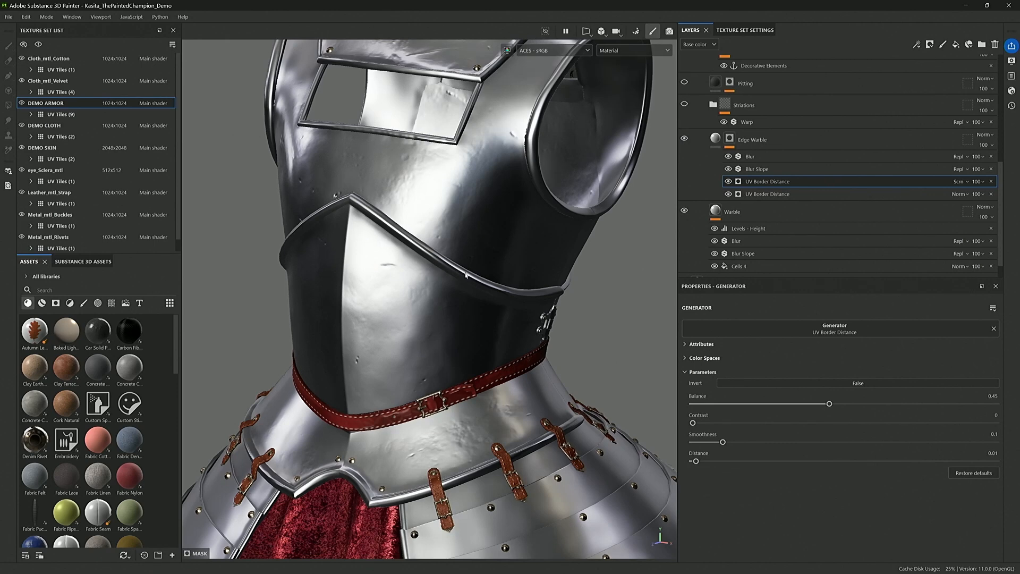
{"action": "scroll", "coordinate": [495, 272], "scroll_direction": "down", "scroll_amount": 5}
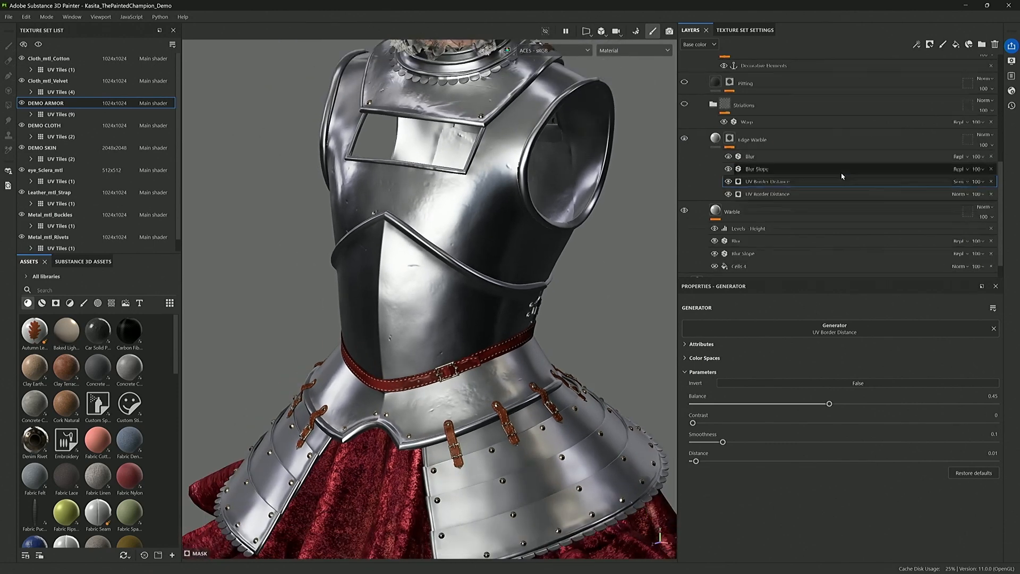
Step: Show the Striations folder and expand it to reach the Striation_Roughness layers
{"action": "scroll", "coordinate": [843, 176], "scroll_direction": "up", "scroll_amount": 1}
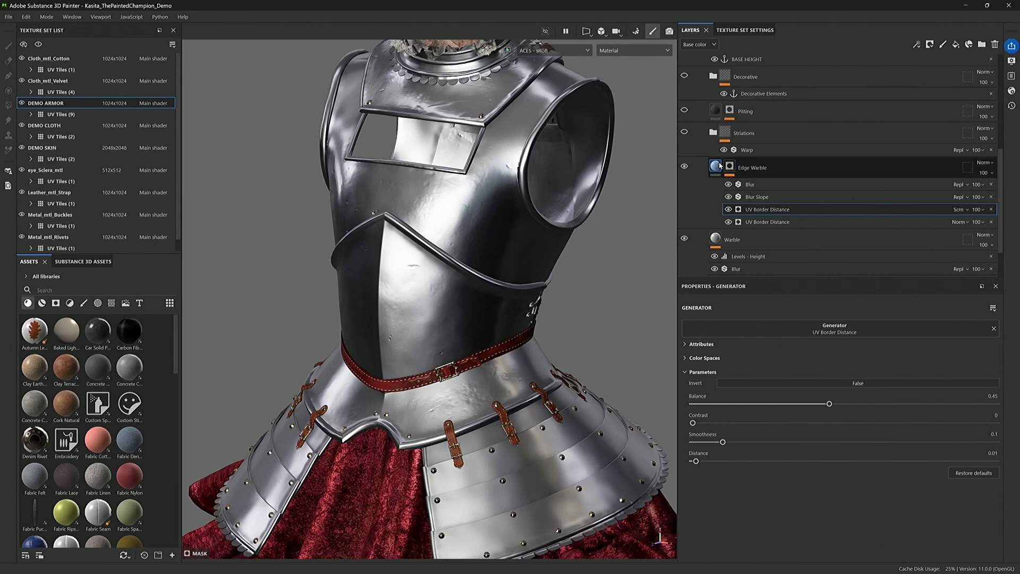
{"action": "left_click", "coordinate": [685, 132]}
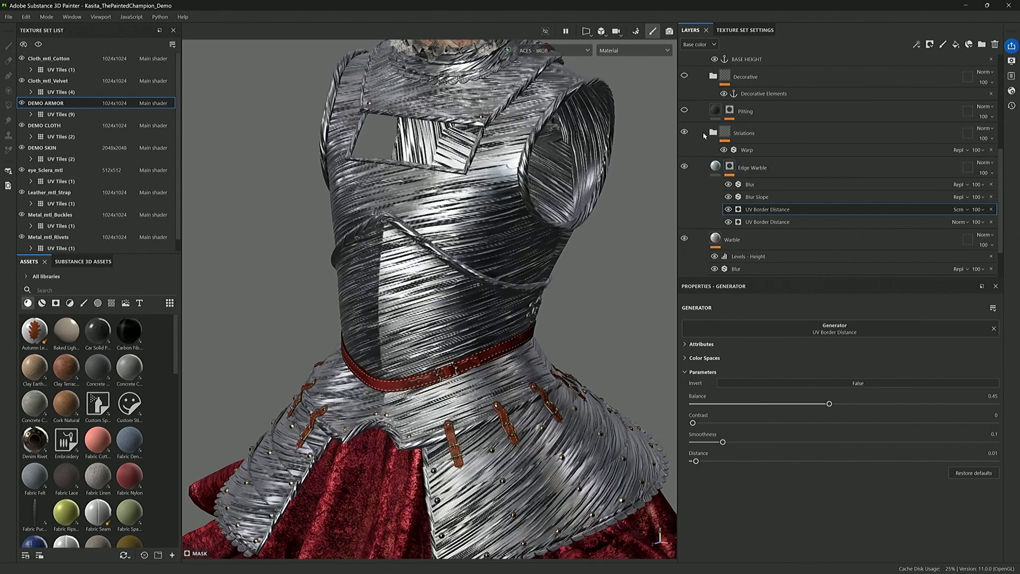
{"action": "left_click", "coordinate": [713, 133]}
{"action": "scroll", "coordinate": [761, 170], "scroll_direction": "down", "scroll_amount": 3}
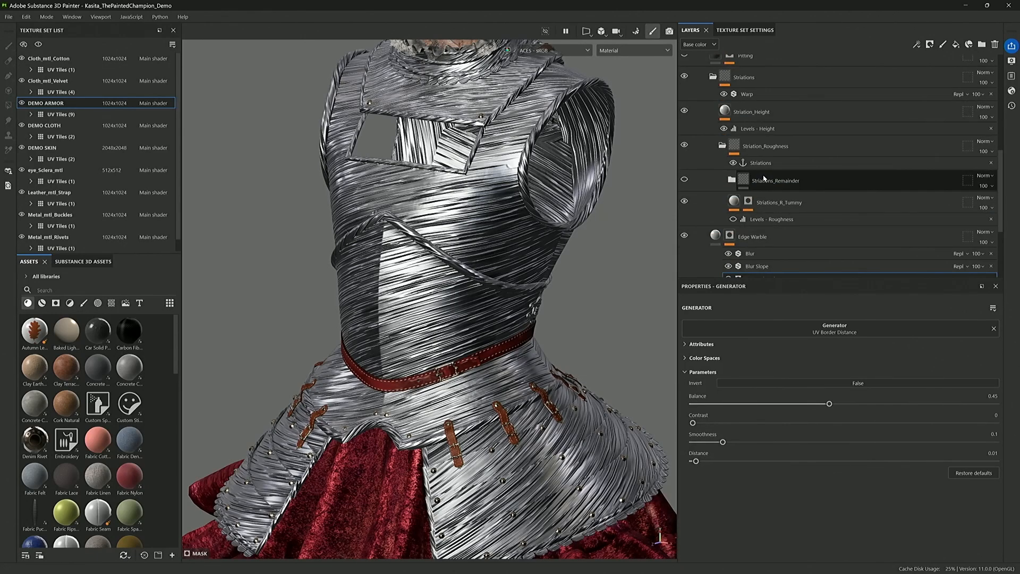
{"action": "scroll", "coordinate": [763, 185], "scroll_direction": "up", "scroll_amount": 1}
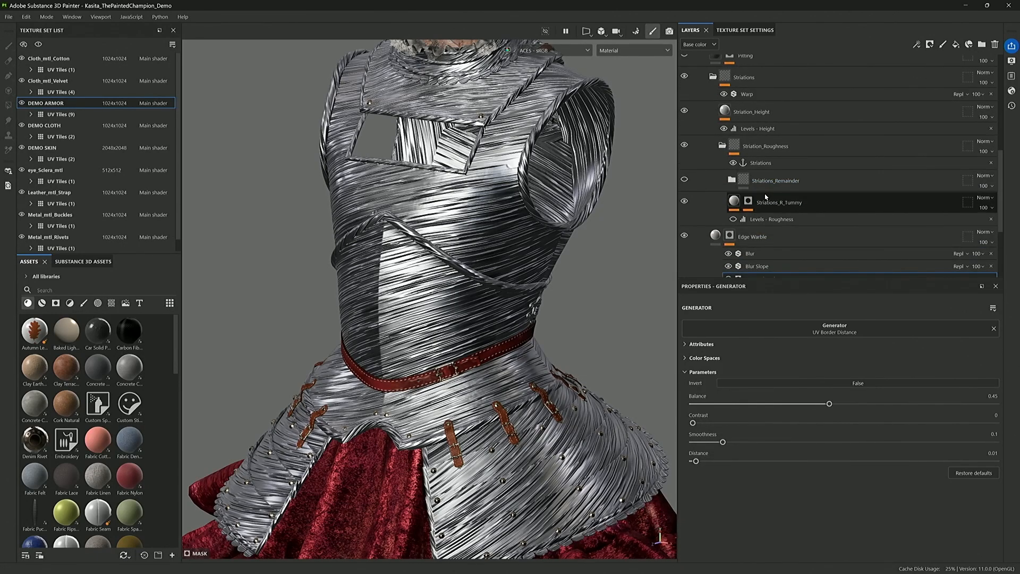
Step: Open the Striations_R_Tummy fill and review its UV transformations and Anisotropic Noise roughness parameters
{"action": "left_click", "coordinate": [776, 203]}
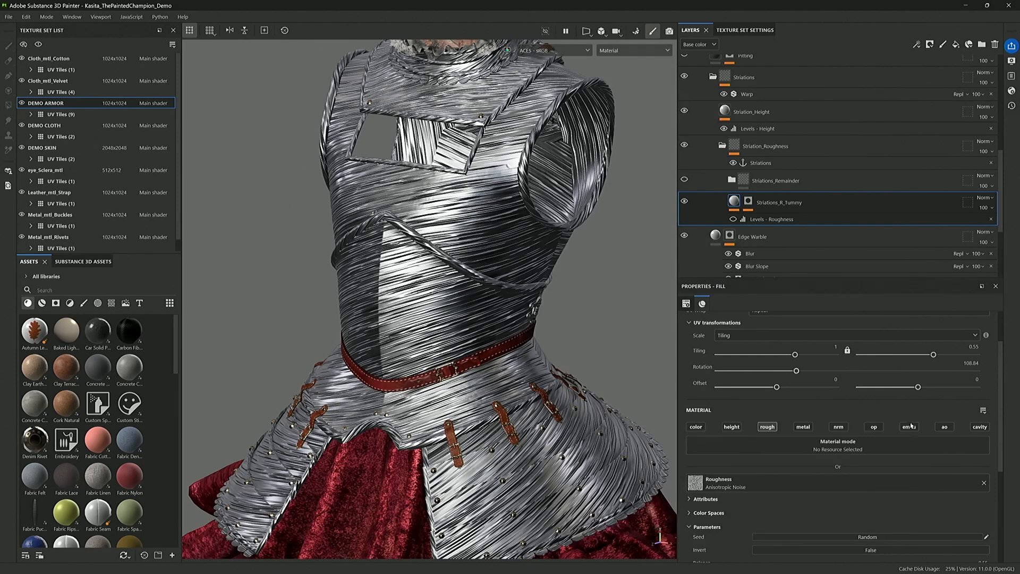
{"action": "scroll", "coordinate": [859, 516], "scroll_direction": "down", "scroll_amount": 2}
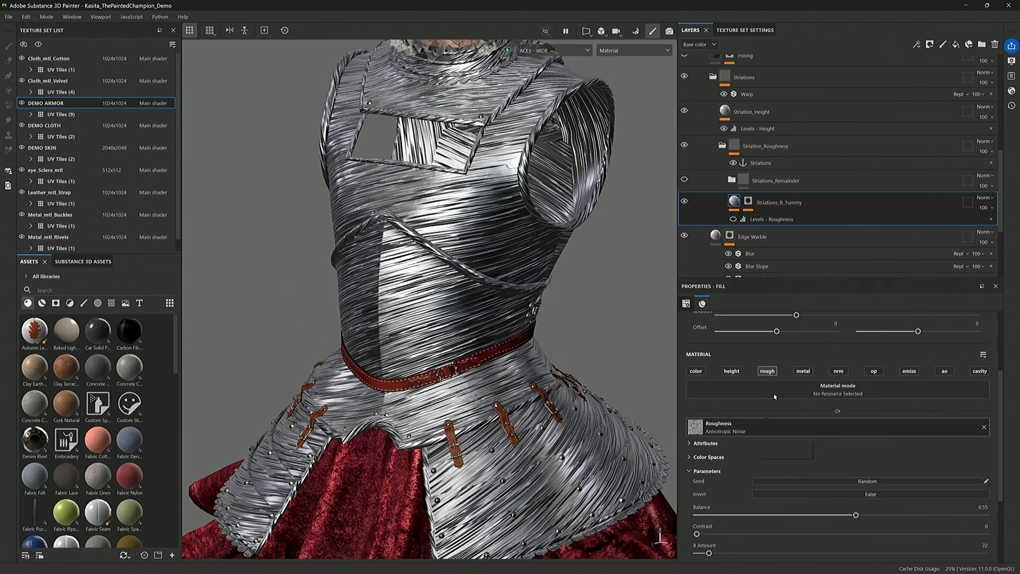
{"action": "scroll", "coordinate": [839, 320], "scroll_direction": "up", "scroll_amount": 1}
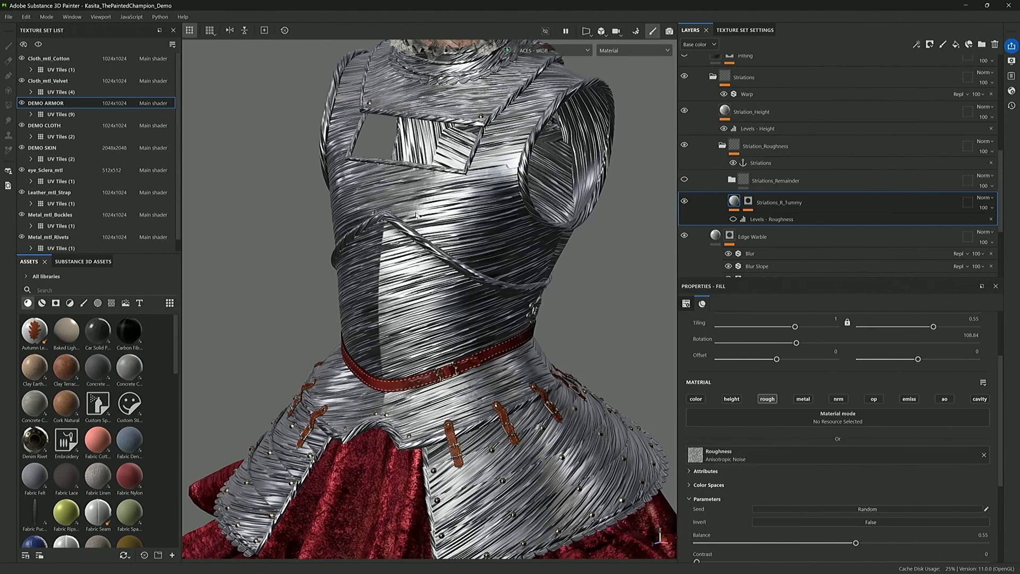
Step: In the Striations_R_Tummy mask, turn off the HIDE WHITE fill and enable the Gradient Linear 1 fill and the MASK paint layer
{"action": "left_click", "coordinate": [748, 201]}
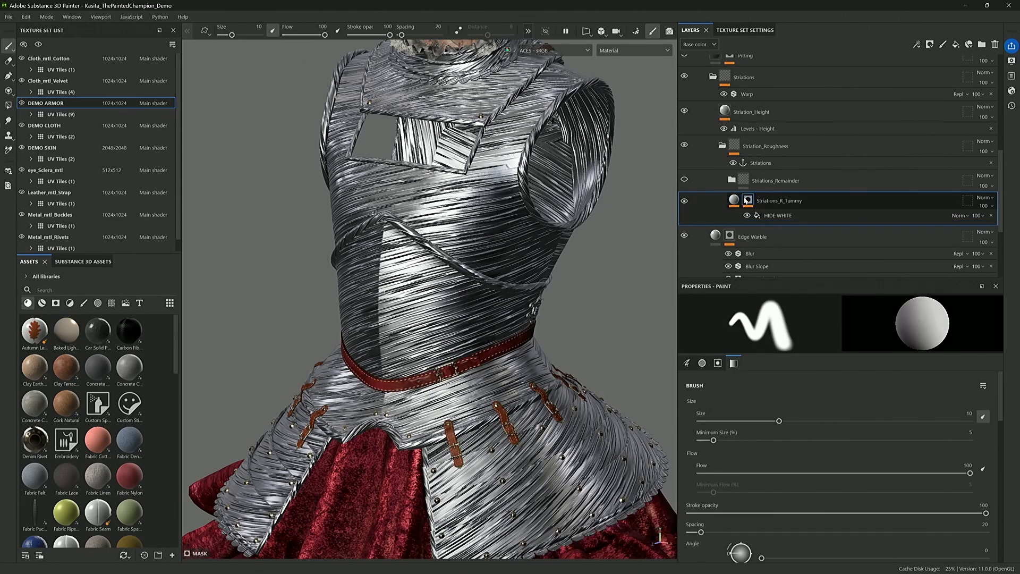
{"action": "left_click", "coordinate": [748, 219]}
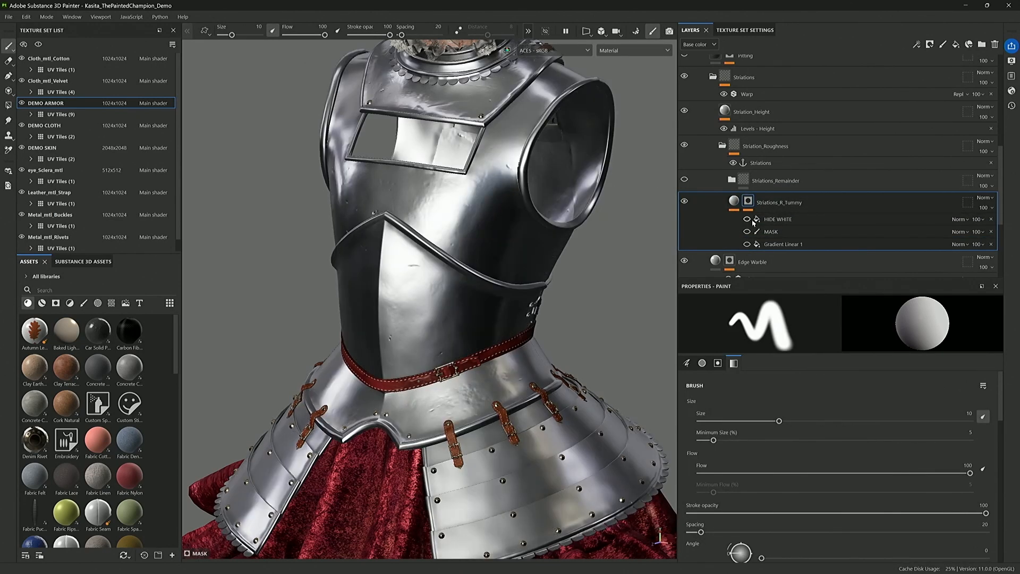
{"action": "left_click", "coordinate": [804, 246]}
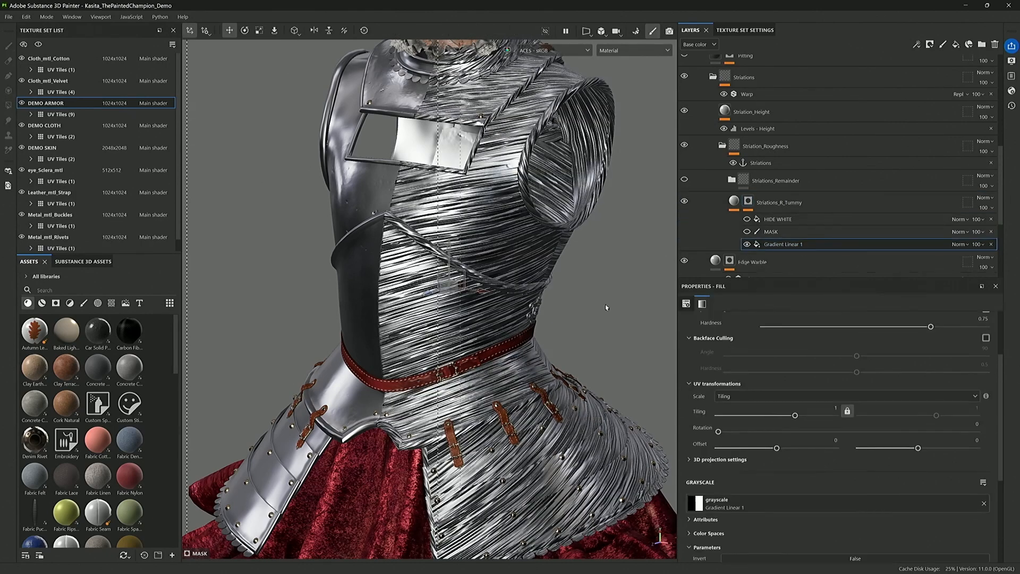
{"action": "right_click_drag", "start_coordinate": [624, 299], "coordinate": [562, 310], "text": "alt"}
{"action": "mouse_move", "coordinate": [499, 288]}
{"action": "left_mouse_down"}
{"action": "mouse_move", "coordinate": [509, 290]}
{"action": "mouse_move", "coordinate": [496, 288]}
{"action": "left_mouse_up"}
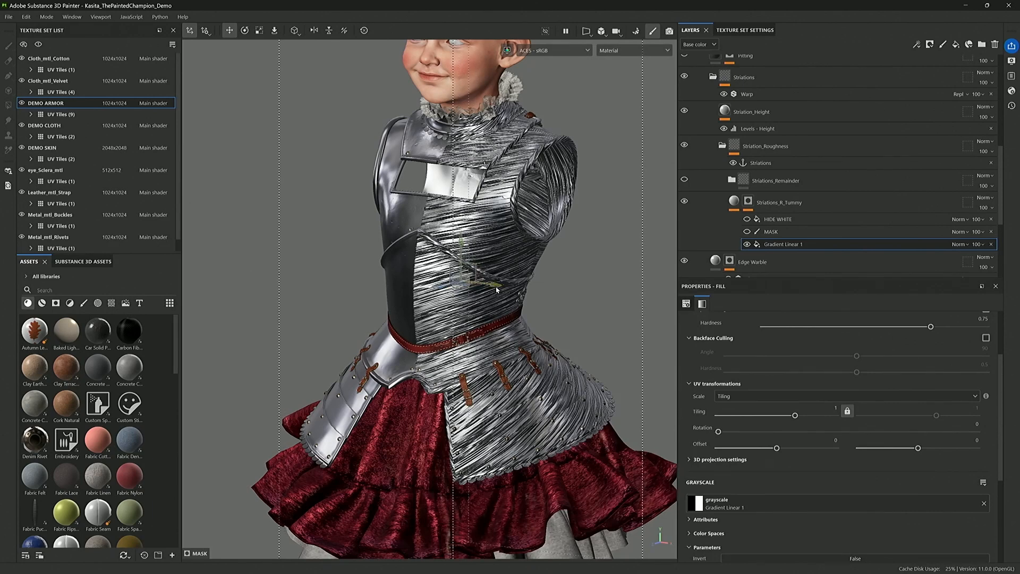
{"action": "scroll", "coordinate": [495, 294], "scroll_direction": "up", "scroll_amount": 1}
{"action": "scroll", "coordinate": [494, 296], "scroll_direction": "up", "scroll_amount": 1}
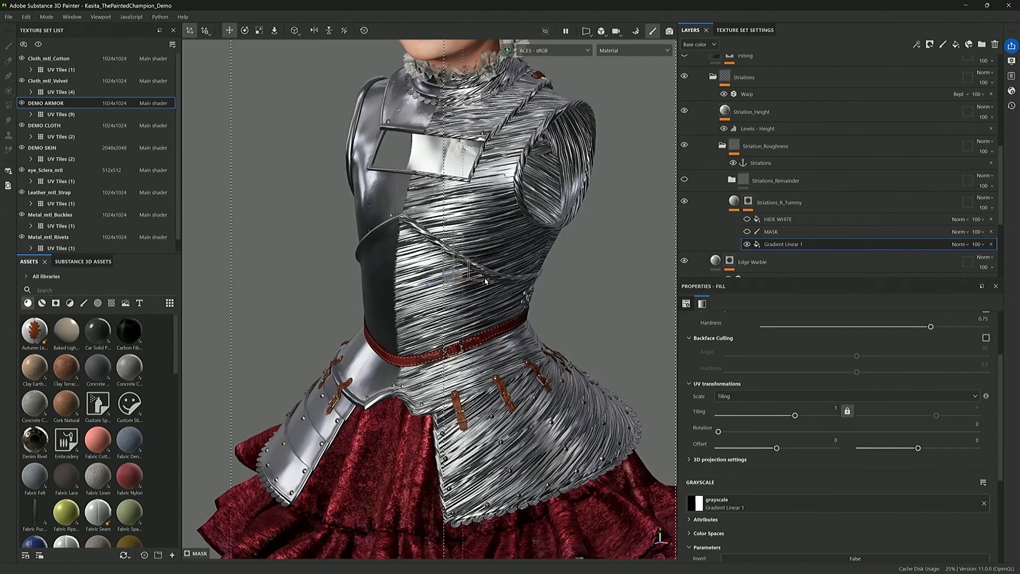
{"action": "left_click", "coordinate": [746, 232]}
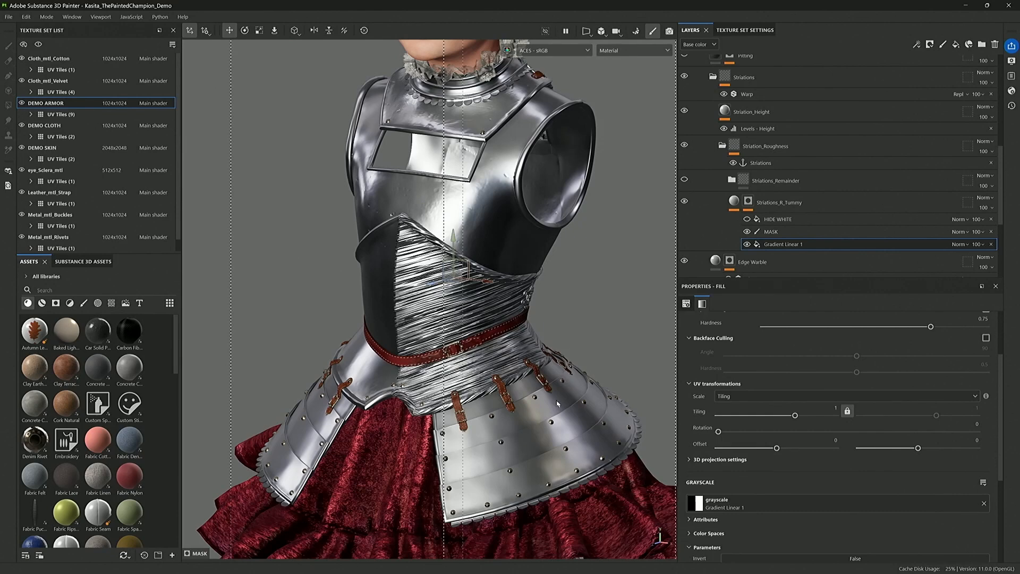
Step: Select the Striations_R_Tummy fill content and enable its Levels - Roughness effect
{"action": "left_click", "coordinate": [736, 202]}
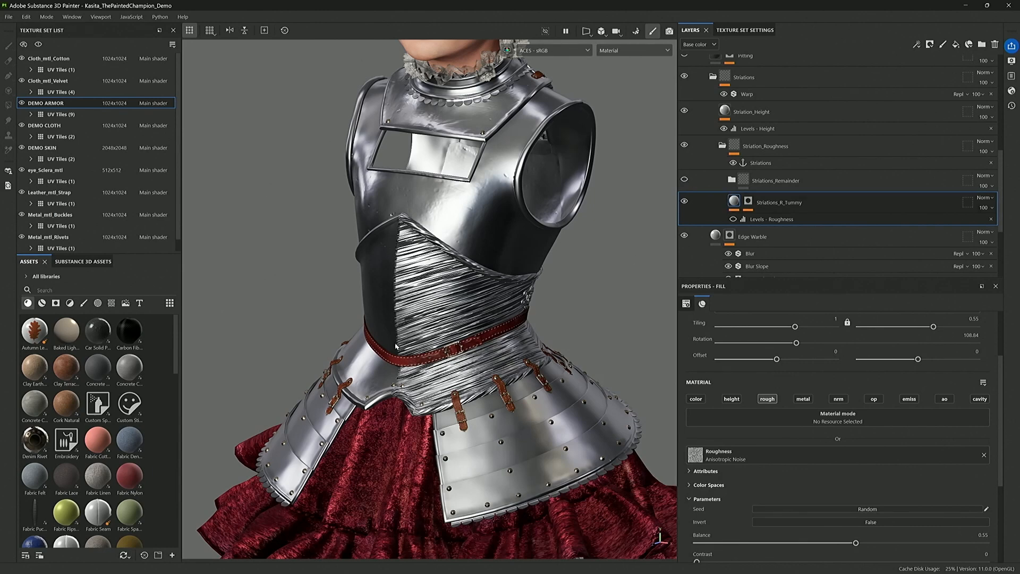
{"action": "scroll", "coordinate": [409, 337], "scroll_direction": "up", "scroll_amount": 3}
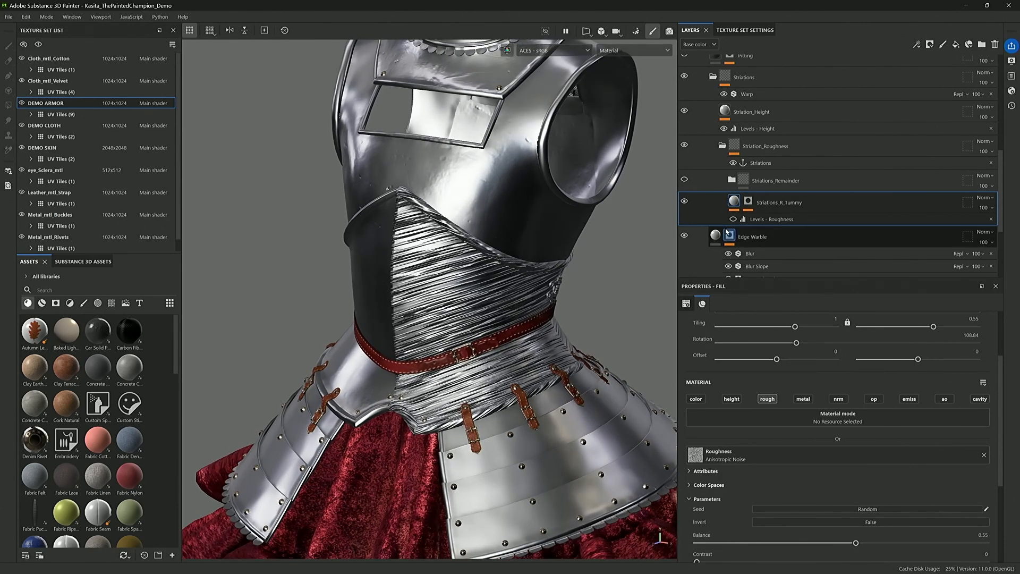
{"action": "left_click", "coordinate": [733, 220]}
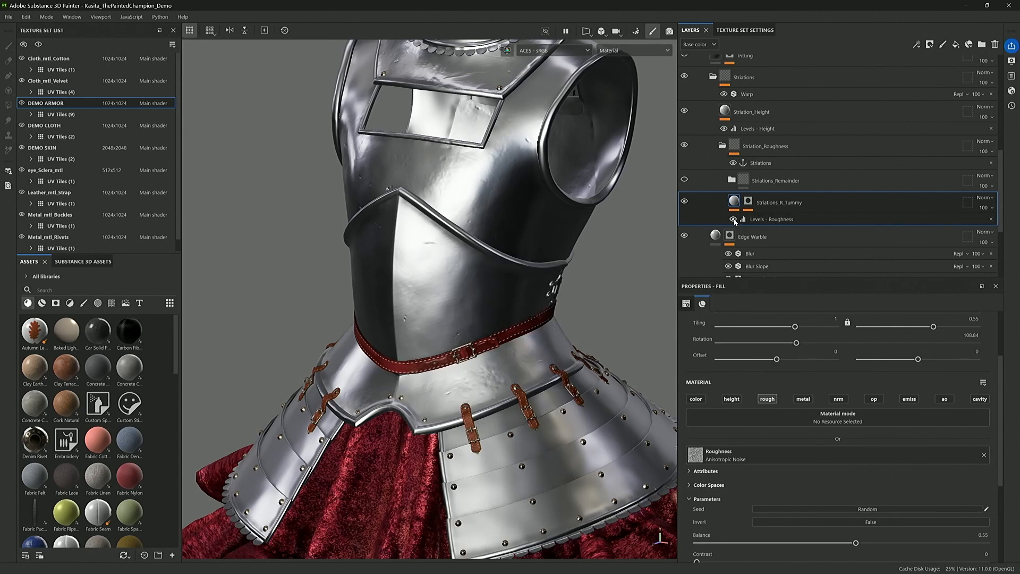
{"action": "scroll", "coordinate": [407, 305], "scroll_direction": "up", "scroll_amount": 4}
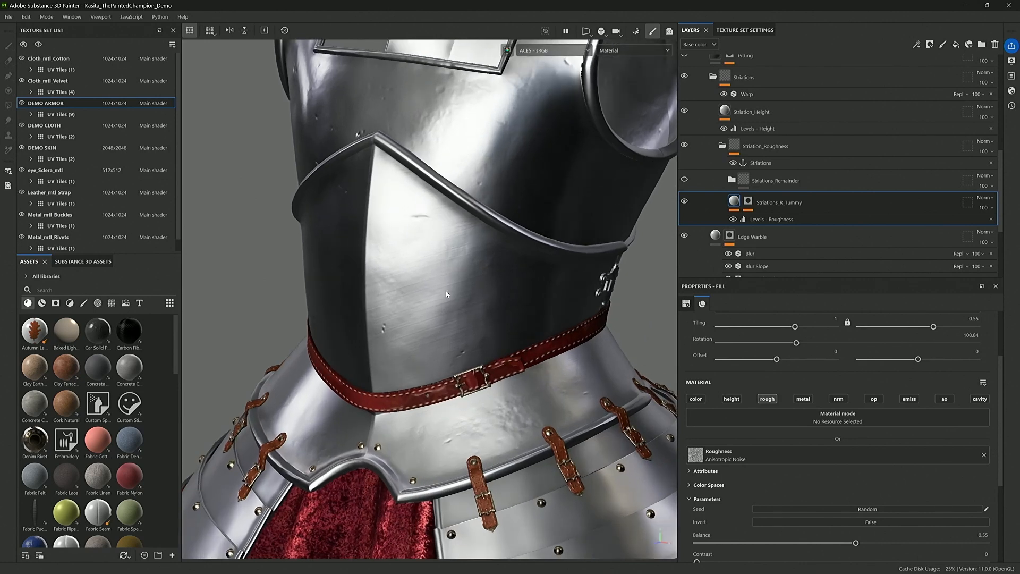
Step: Show the Striations_Remainder folder and collapse the Striation_Roughness and Striations folders
{"action": "scroll", "coordinate": [445, 291], "scroll_direction": "up", "scroll_amount": 2}
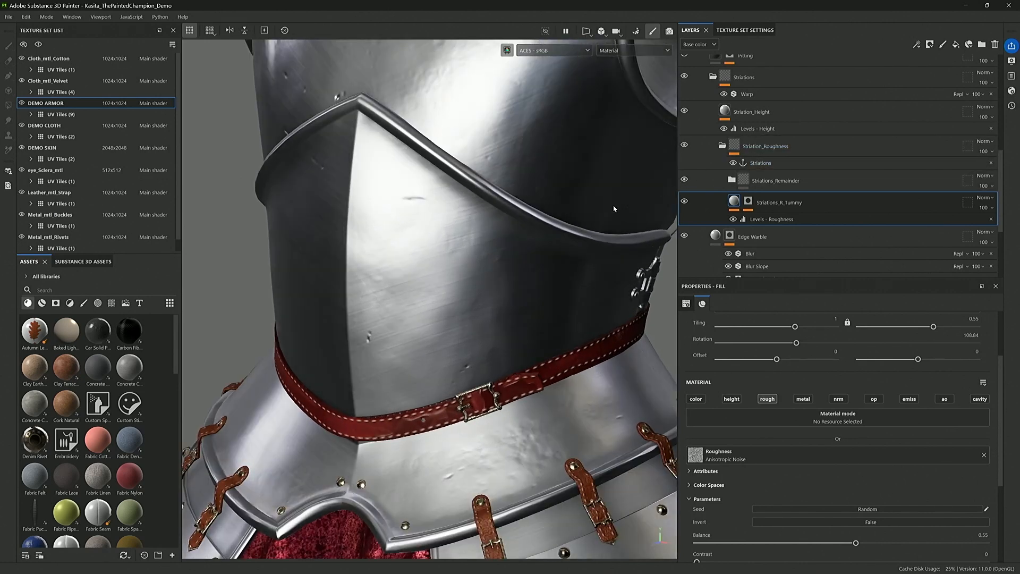
{"action": "left_click", "coordinate": [722, 145]}
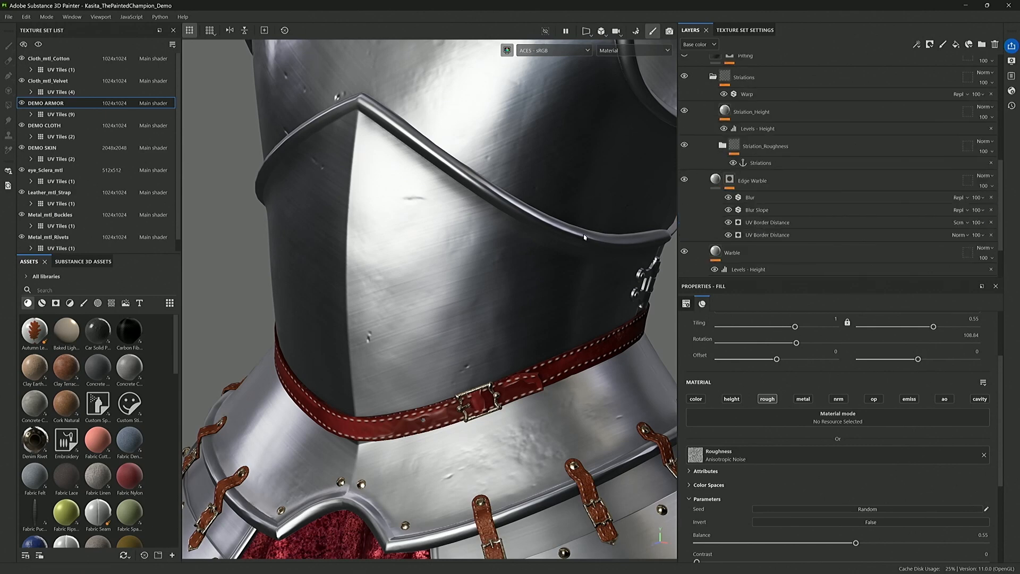
{"action": "scroll", "coordinate": [584, 235], "scroll_direction": "down", "scroll_amount": 5}
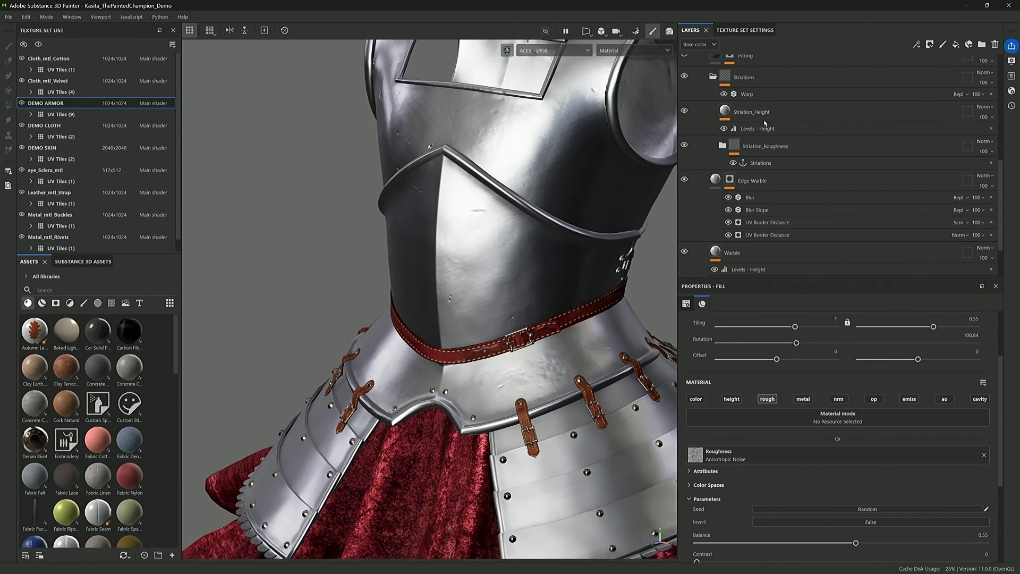
{"action": "scroll", "coordinate": [726, 114], "scroll_direction": "up", "scroll_amount": 1}
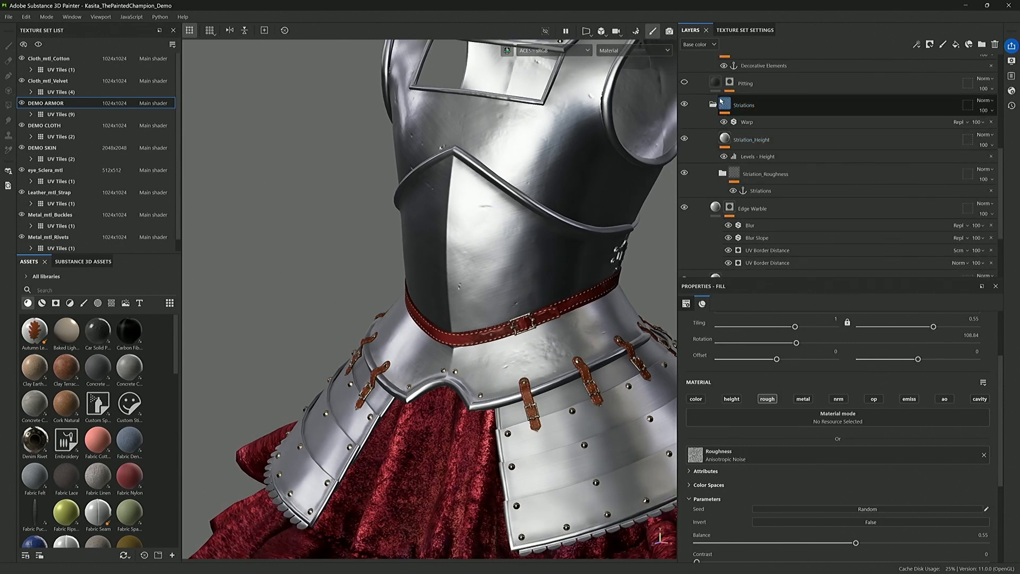
{"action": "left_click", "coordinate": [713, 104]}
Step: Show the Pitting layer and review its fill's base color, height and roughness settings
{"action": "middle_click_drag", "start_coordinate": [534, 223], "coordinate": [477, 271]}
{"action": "scroll", "coordinate": [712, 120], "scroll_direction": "up", "scroll_amount": 2}
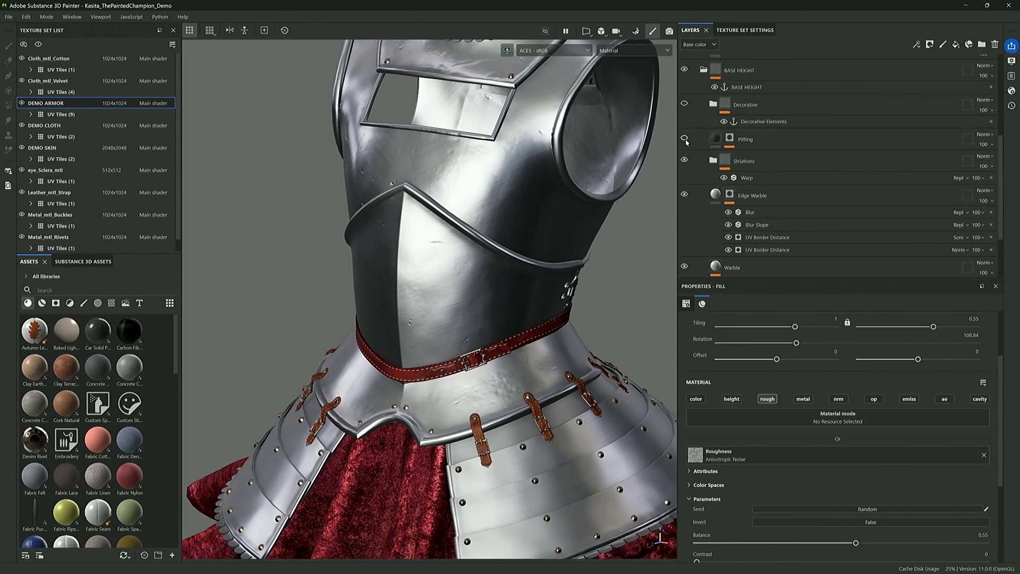
{"action": "left_click", "coordinate": [685, 139]}
{"action": "left_click", "coordinate": [719, 140]}
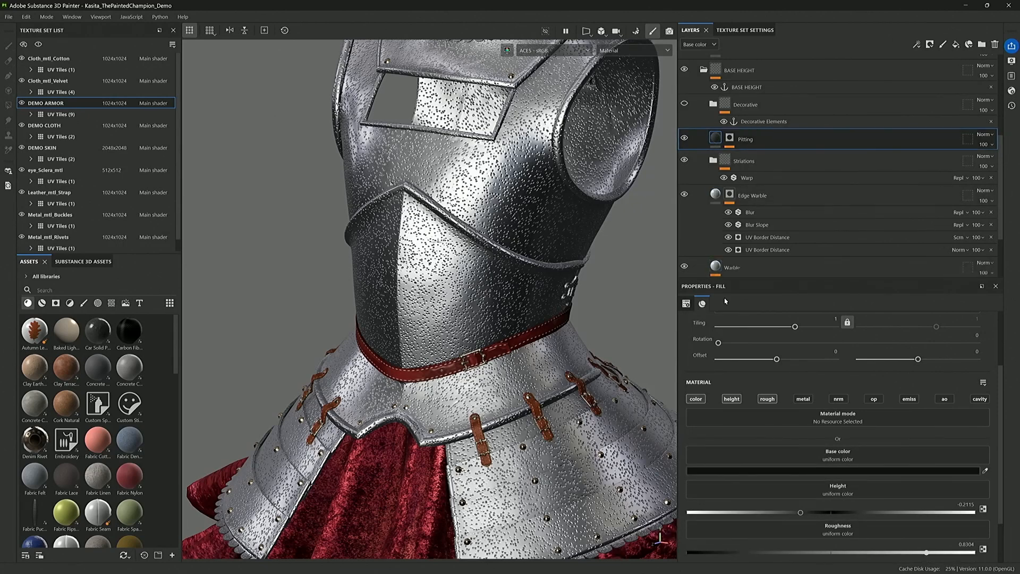
{"action": "scroll", "coordinate": [810, 474], "scroll_direction": "down", "scroll_amount": 1}
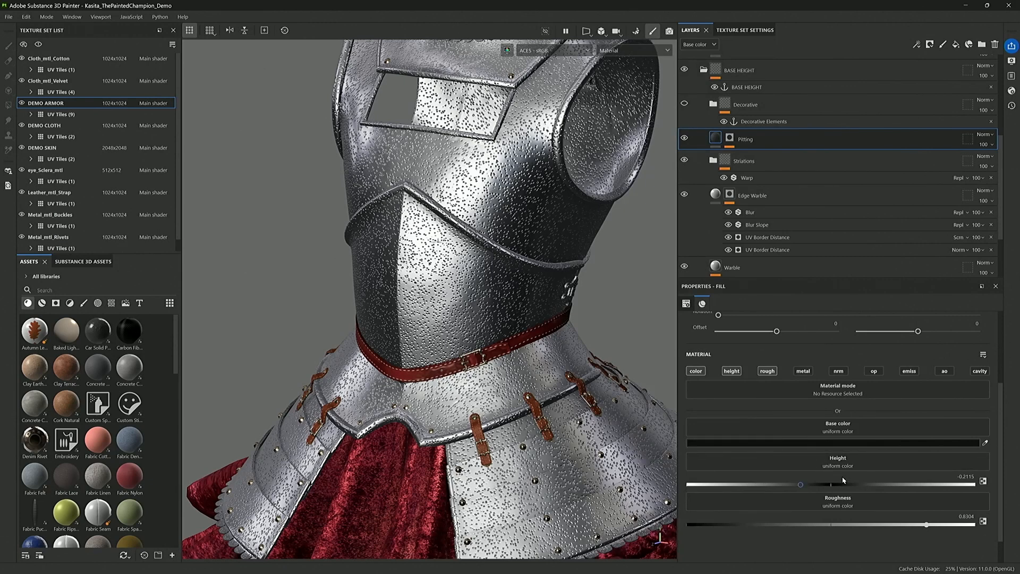
Step: Open the Pitting layer's mask stack and isolate the mask in the viewport for a close look at the waist
{"action": "left_click", "coordinate": [730, 139]}
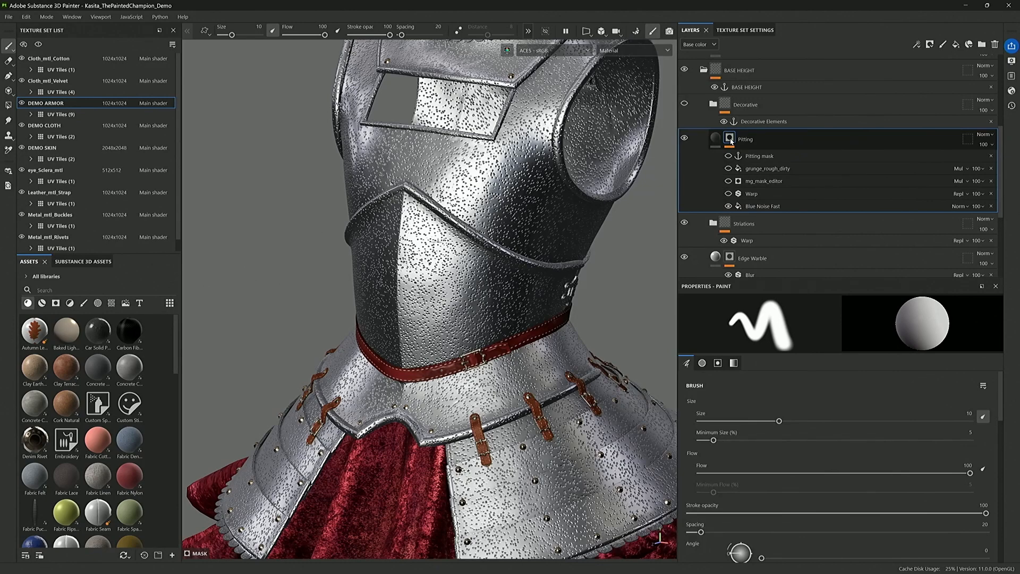
{"action": "left_click", "coordinate": [730, 139], "text": "alt"}
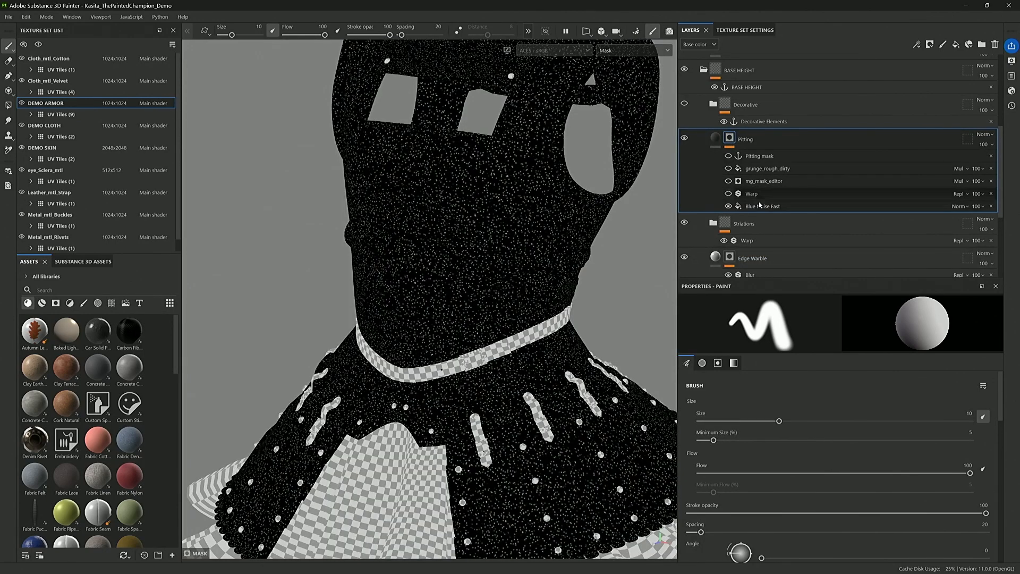
{"action": "scroll", "coordinate": [470, 235], "scroll_direction": "up", "scroll_amount": 6}
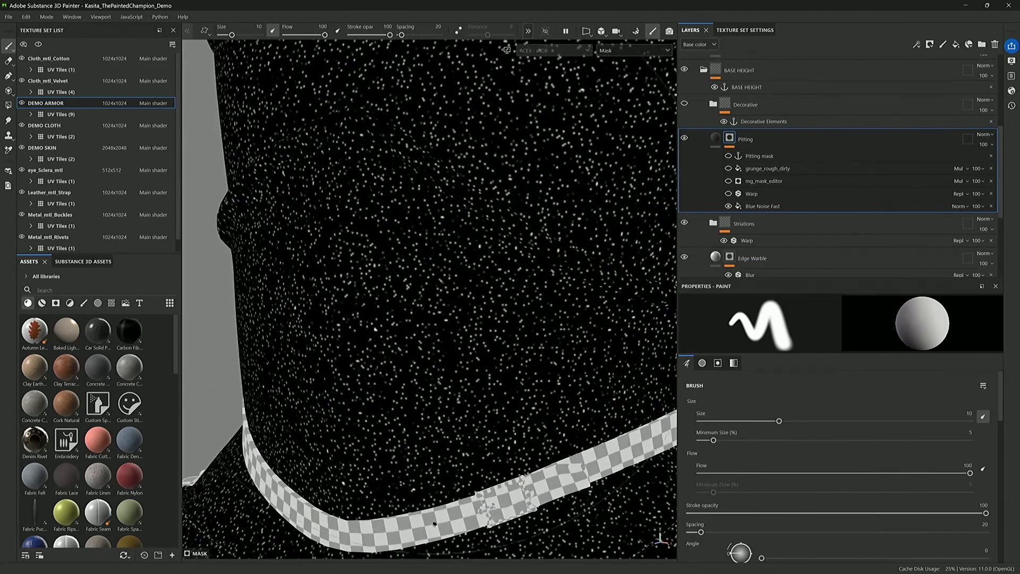
{"action": "scroll", "coordinate": [430, 297], "scroll_direction": "up", "scroll_amount": 2}
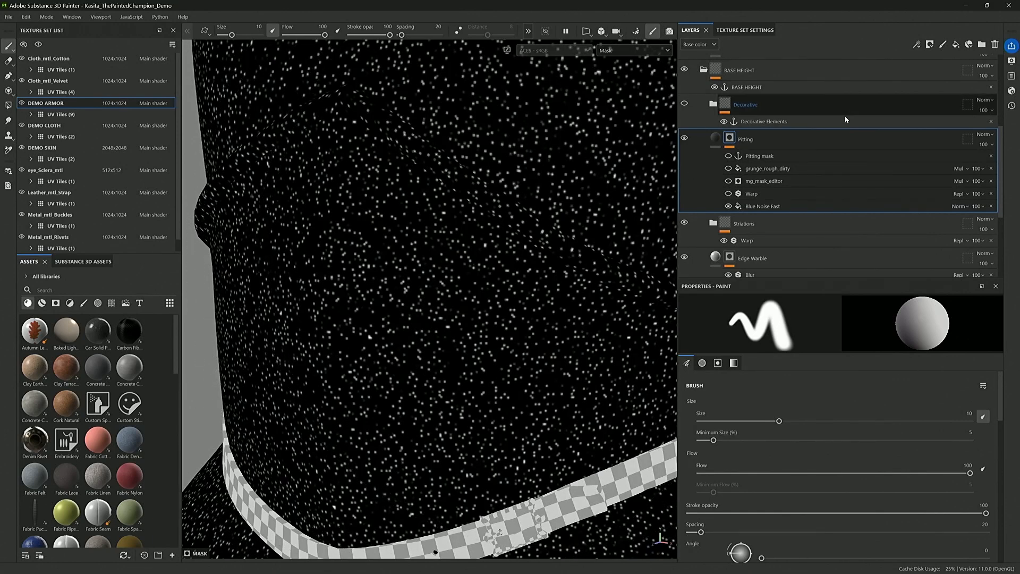
Step: Open the Blue Noise Fast fill's settings in the Pitting mask and enable the Warp filter above it
{"action": "left_click", "coordinate": [775, 207]}
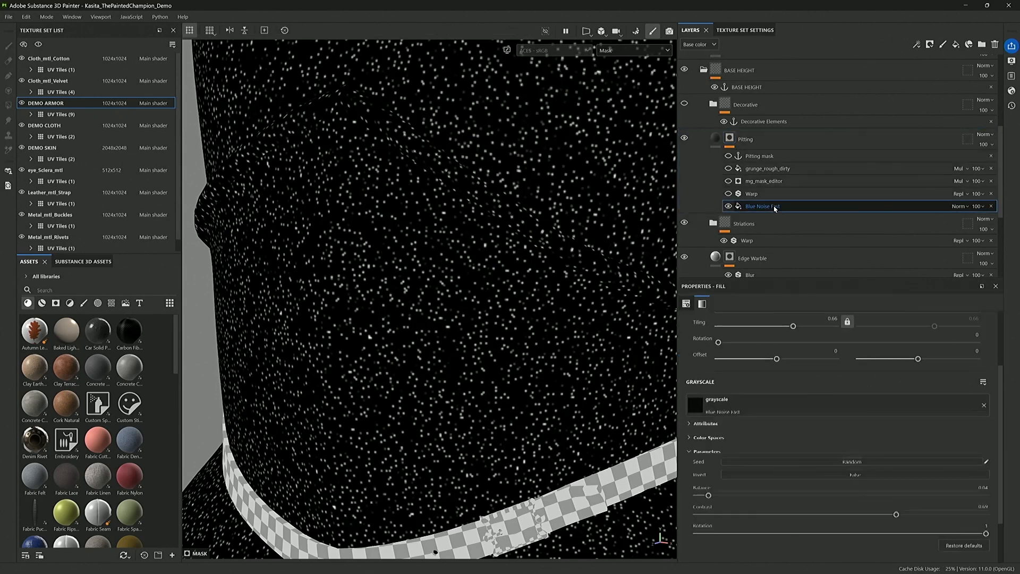
{"action": "left_click", "coordinate": [729, 194]}
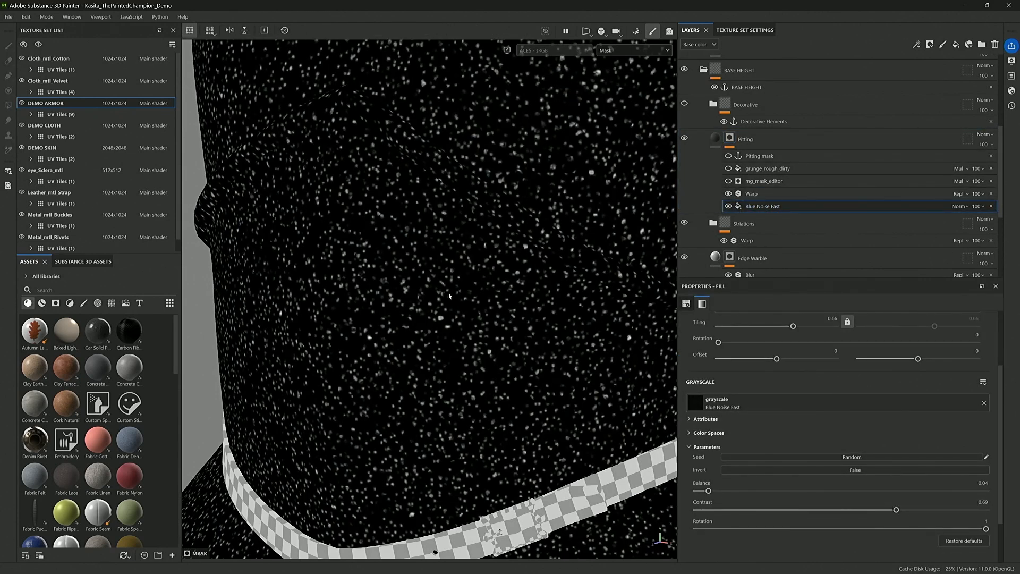
Step: Enable the mg_mask_editor and grunge_rough_dirty effects in the Pitting mask and return the viewport to the full material
{"action": "left_click", "coordinate": [728, 181]}
{"action": "scroll", "coordinate": [494, 225], "scroll_direction": "down", "scroll_amount": 2}
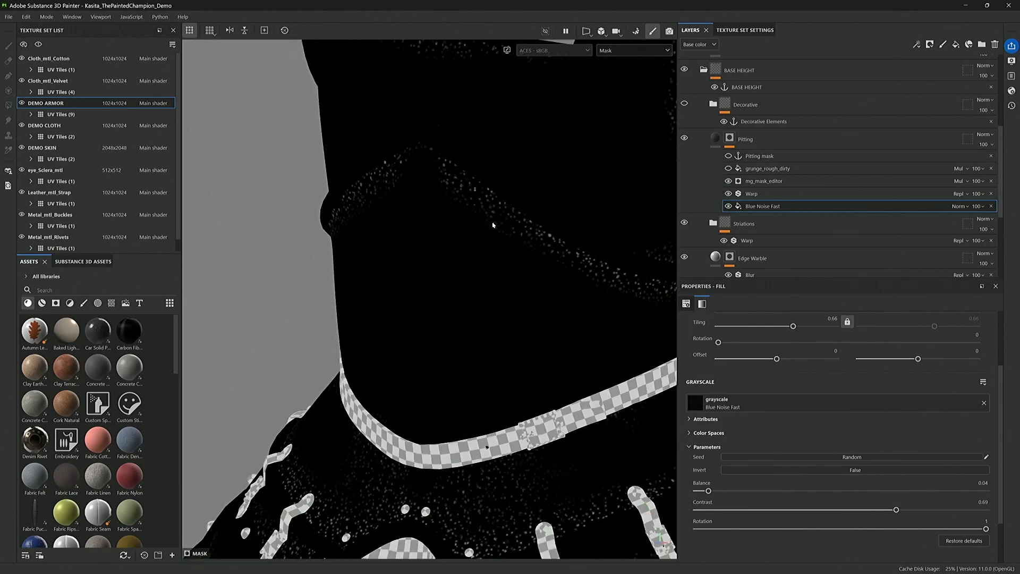
{"action": "middle_click_drag", "start_coordinate": [500, 209], "coordinate": [439, 251], "text": "alt"}
{"action": "scroll", "coordinate": [440, 251], "scroll_direction": "down", "scroll_amount": 2}
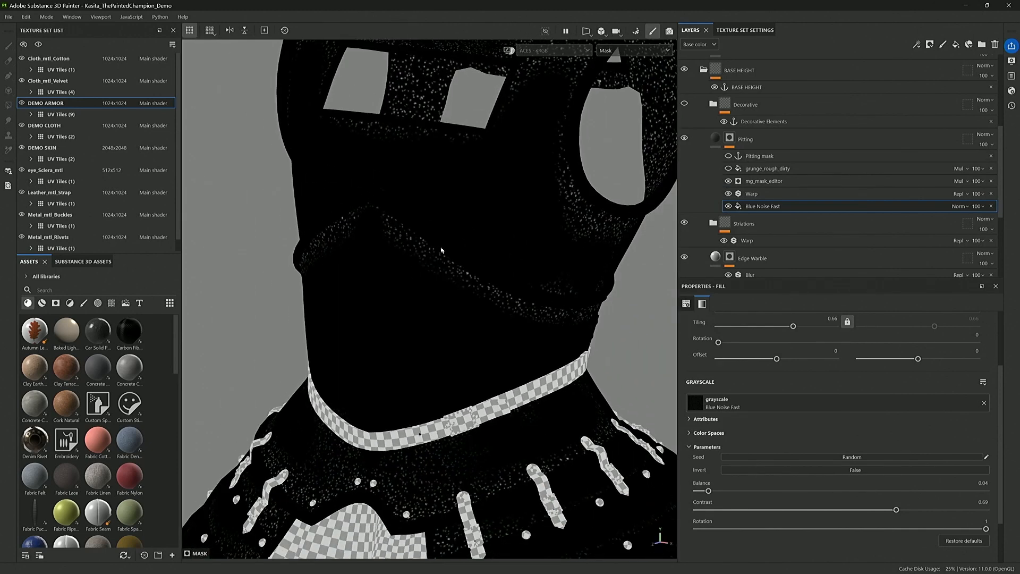
{"action": "key", "text": "m"}
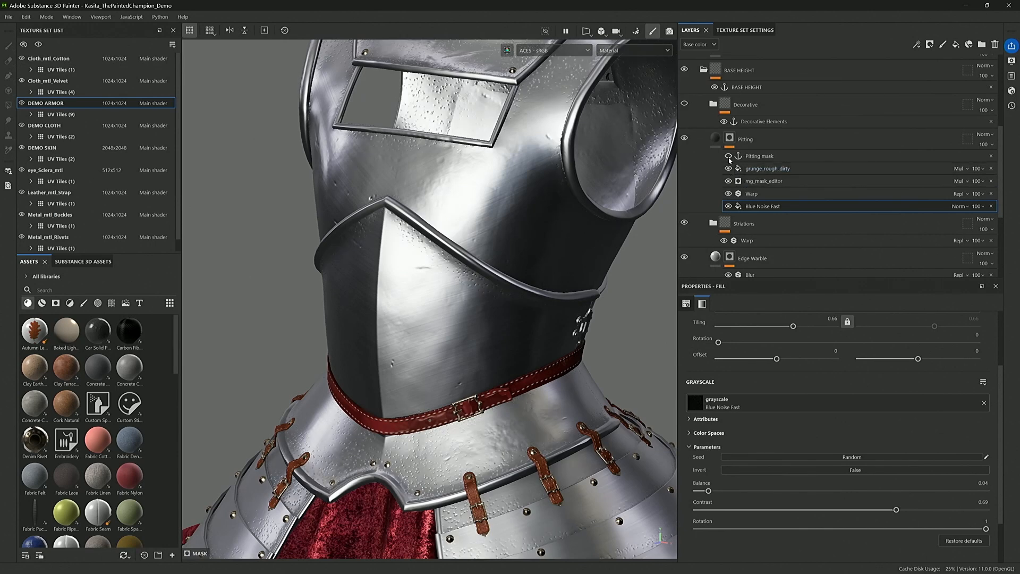
Step: Switch from the Pitting mask to its fill and show the Decorative folder on the armor
{"action": "left_click", "coordinate": [719, 148]}
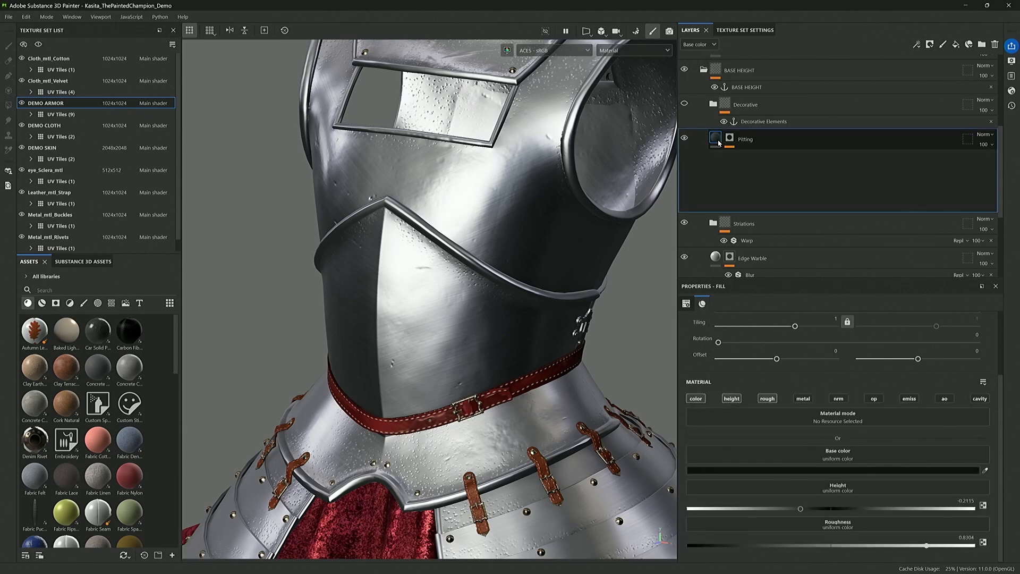
{"action": "scroll", "coordinate": [712, 137], "scroll_direction": "up", "scroll_amount": 1}
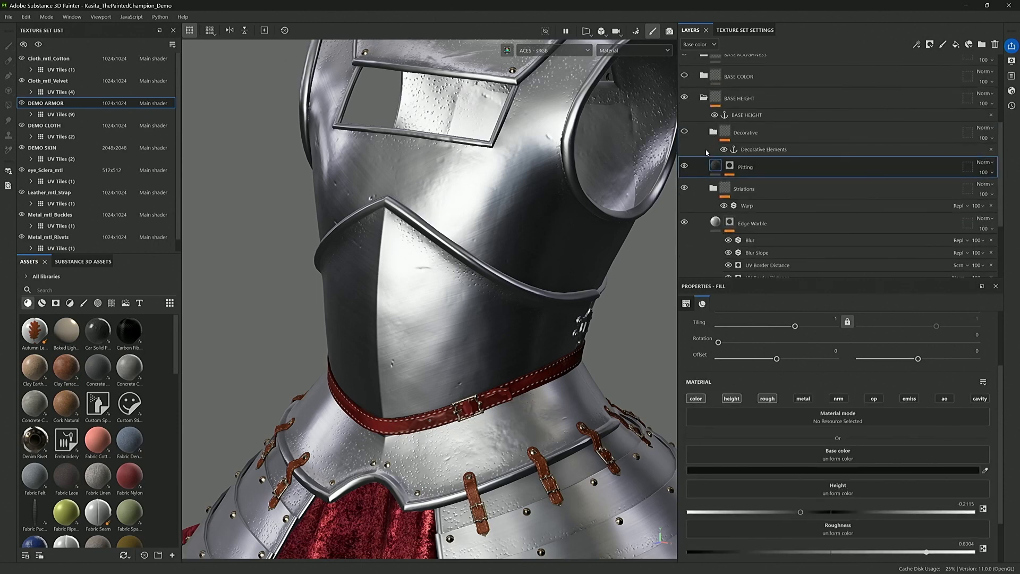
{"action": "left_click", "coordinate": [684, 131]}
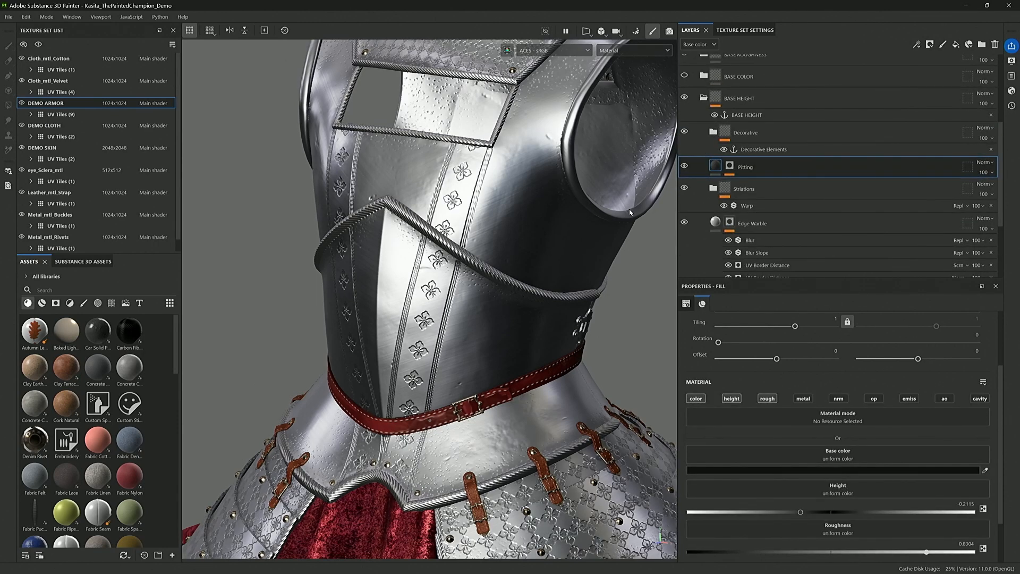
{"action": "scroll", "coordinate": [630, 209], "scroll_direction": "down", "scroll_amount": 2}
{"action": "scroll", "coordinate": [626, 207], "scroll_direction": "down", "scroll_amount": 2}
{"action": "middle_click_drag", "start_coordinate": [626, 206], "coordinate": [601, 205], "text": "alt"}
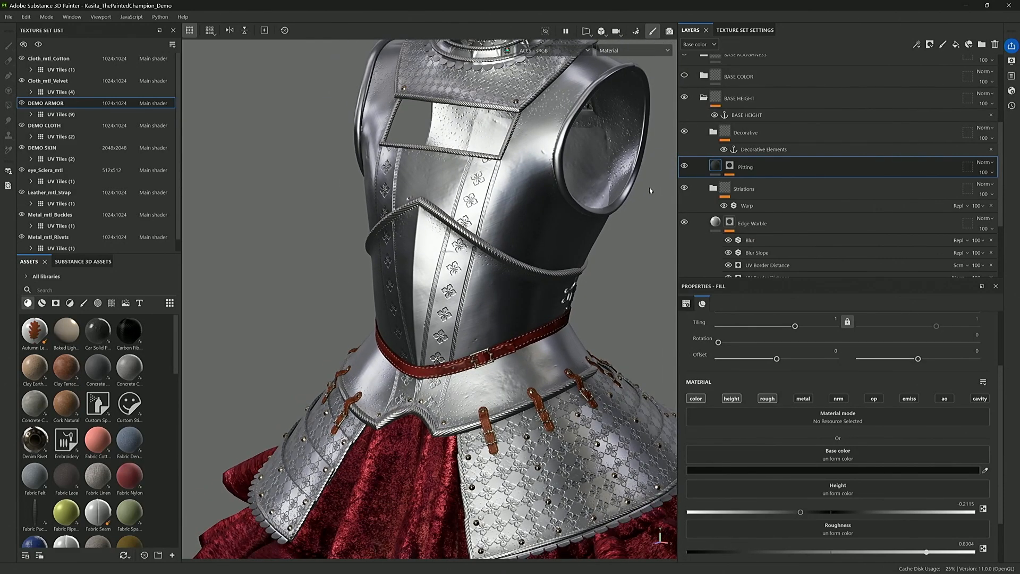
Step: Expand the Decorative folder, filter the asset library to alphas, and select the Paint effect in the Dec-Body mask
{"action": "left_click", "coordinate": [714, 132]}
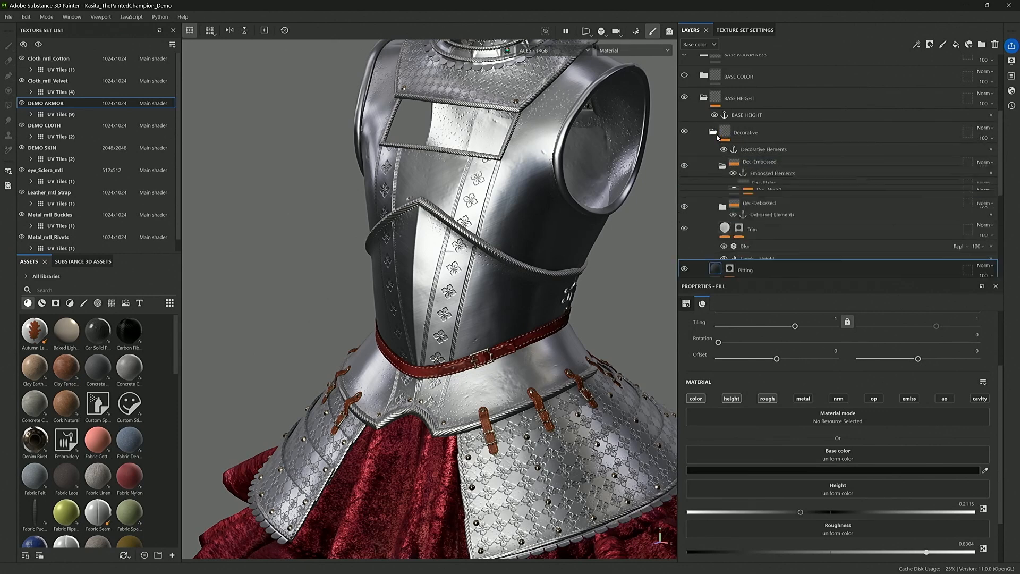
{"action": "scroll", "coordinate": [755, 234], "scroll_direction": "down", "scroll_amount": 4}
{"action": "scroll", "coordinate": [755, 234], "scroll_direction": "down", "scroll_amount": 1}
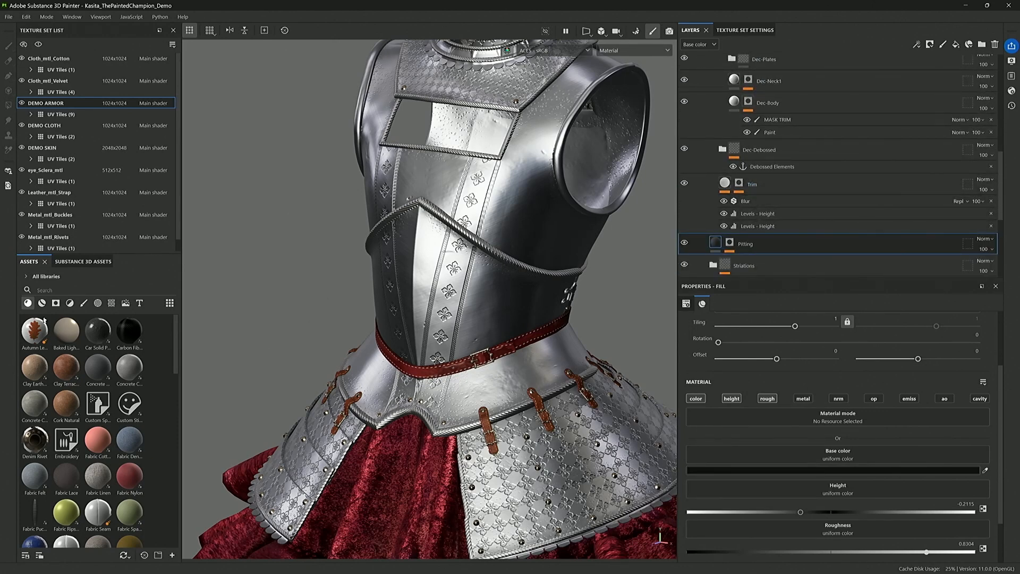
{"action": "left_click", "coordinate": [98, 305]}
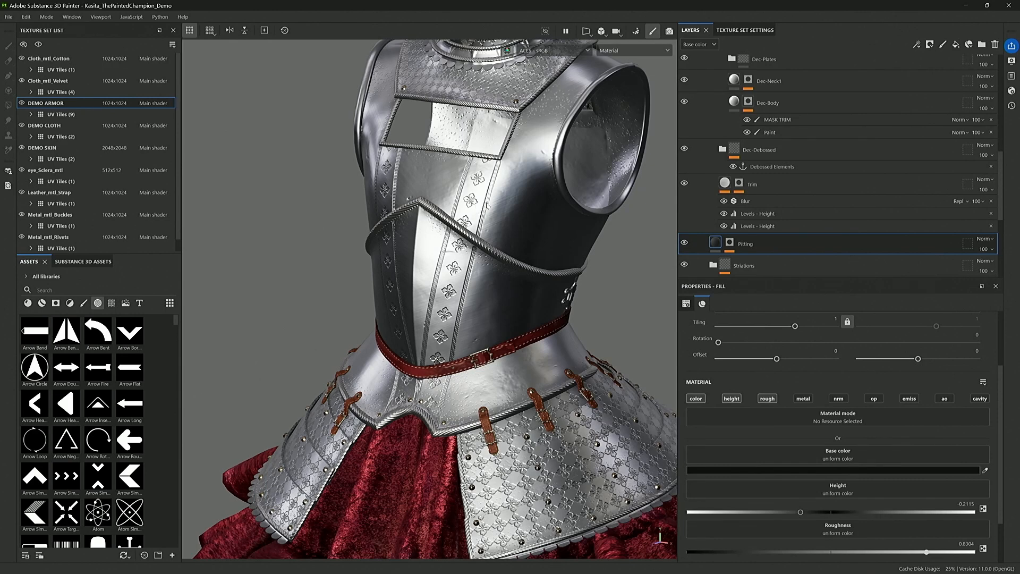
{"action": "left_click", "coordinate": [768, 132]}
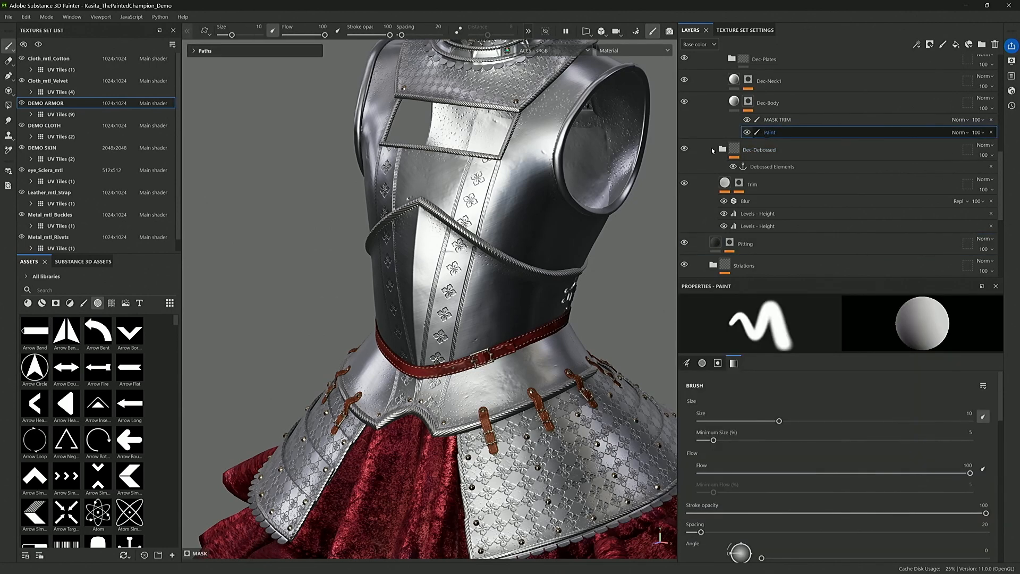
Step: With the Path tool, select Path 3 from the path list, nudge its middle point on the breastplate, and deselect it
{"action": "left_click", "coordinate": [9, 77]}
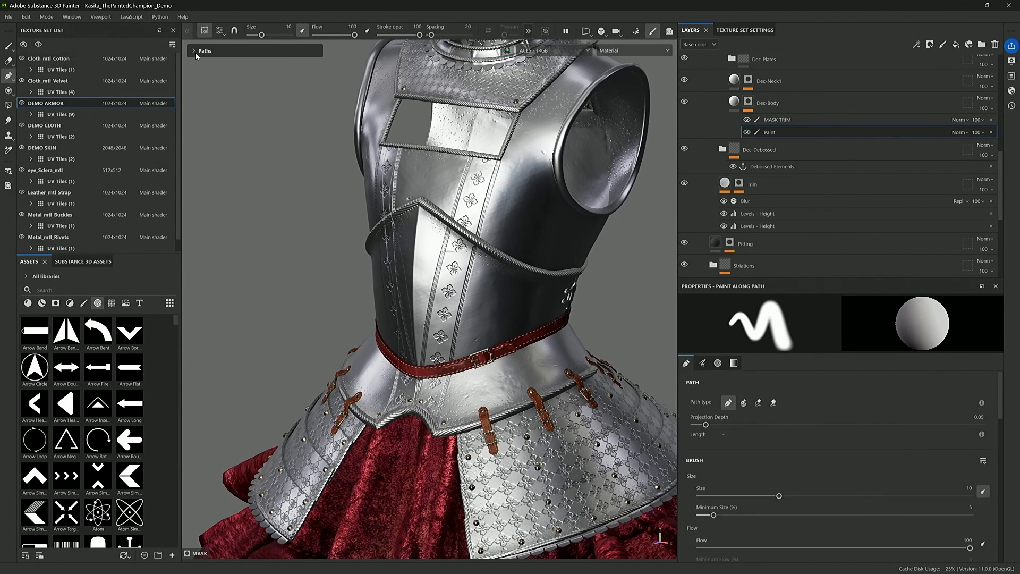
{"action": "left_click", "coordinate": [195, 51]}
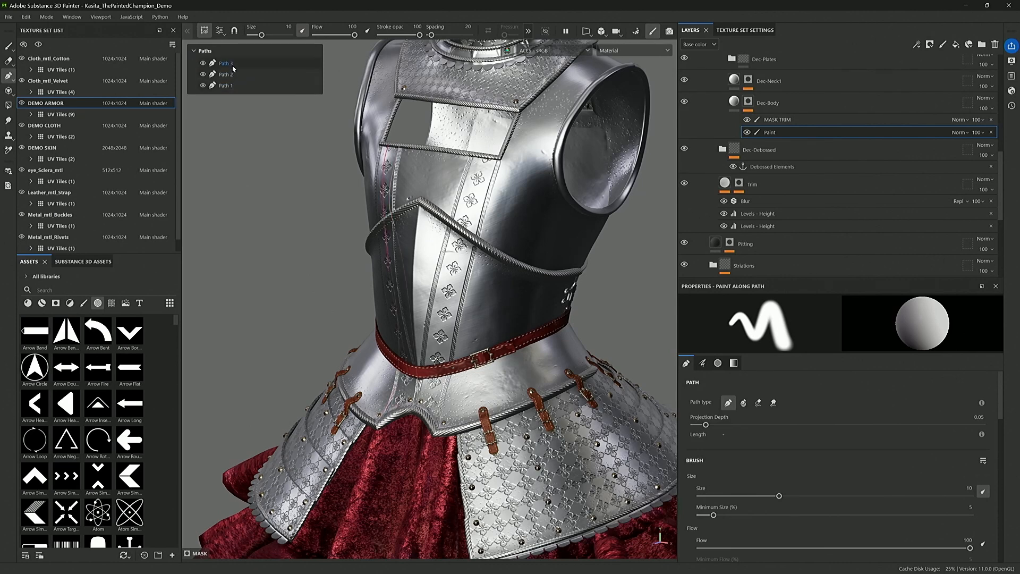
{"action": "left_click", "coordinate": [226, 63]}
{"action": "mouse_move", "coordinate": [387, 256]}
{"action": "left_mouse_down"}
{"action": "mouse_move", "coordinate": [379, 265]}
{"action": "mouse_move", "coordinate": [387, 260]}
{"action": "left_mouse_up"}
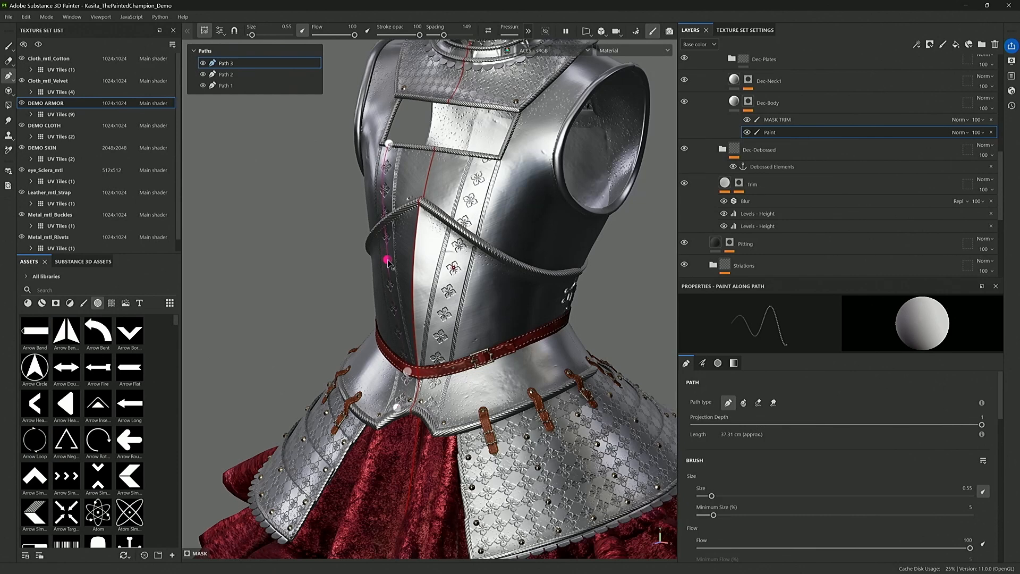
{"action": "key", "text": "Escape"}
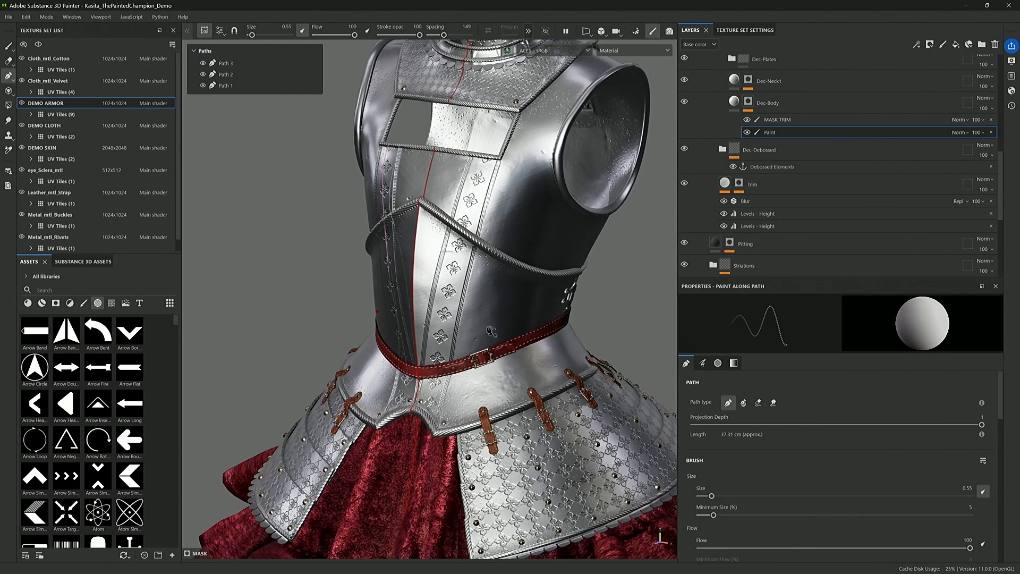
Step: Draw a five-point flower path about 17 cm long across the breastplate's side above the belt and hide the path display
{"action": "left_click", "coordinate": [478, 326]}
{"action": "left_click", "coordinate": [490, 294]}
{"action": "left_click", "coordinate": [506, 301]}
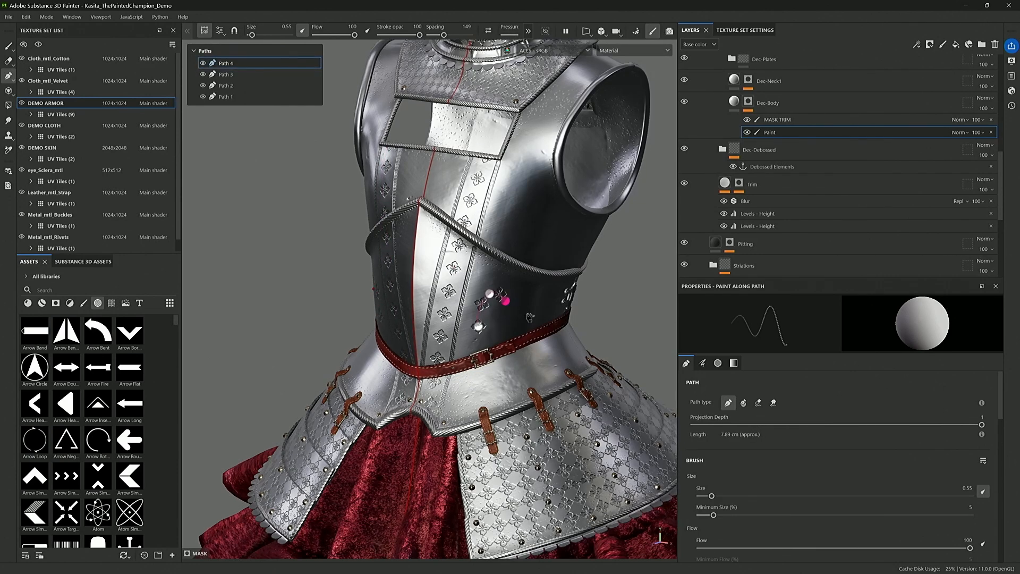
{"action": "left_click", "coordinate": [533, 314]}
{"action": "left_click", "coordinate": [554, 294]}
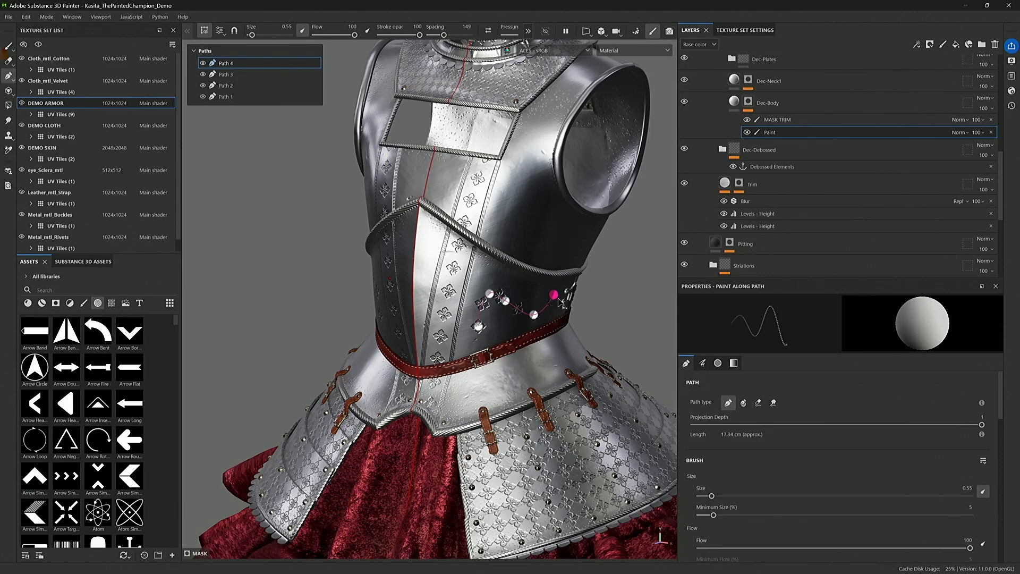
{"action": "left_click", "coordinate": [205, 31]}
{"action": "left_click_drag", "start_coordinate": [516, 171], "coordinate": [555, 172], "text": "alt"}
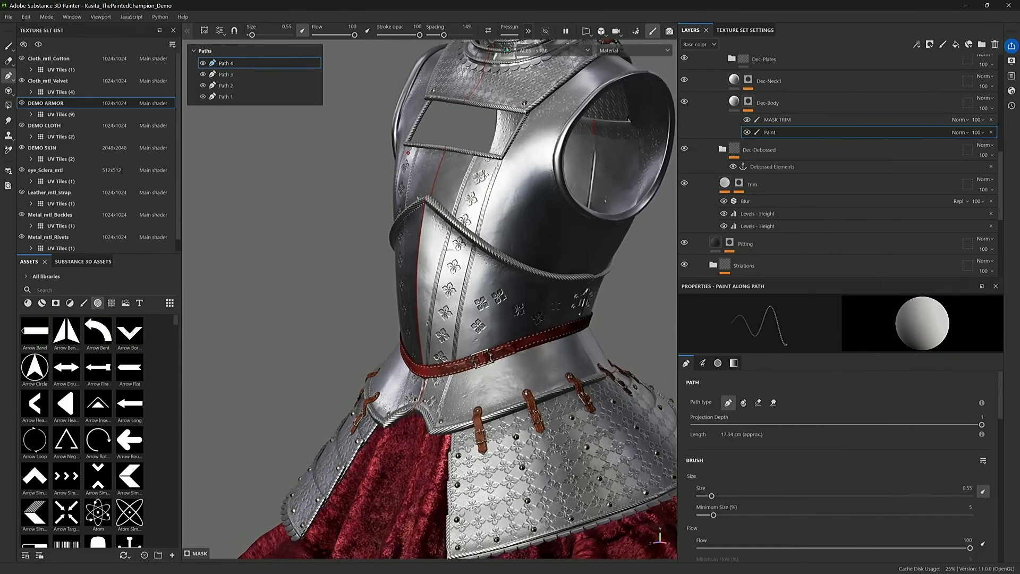
Step: Undo the points of the new flower path on the breastplate's side
{"action": "key", "text": "ctrl"}
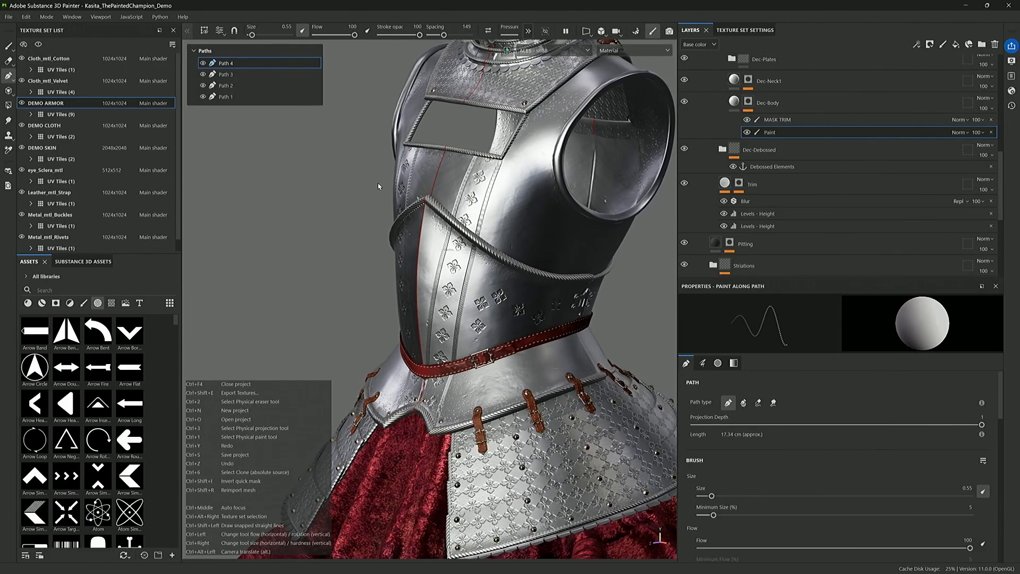
{"action": "left_click_drag", "start_coordinate": [377, 184], "coordinate": [433, 192], "text": "alt"}
{"action": "scroll", "coordinate": [433, 192], "scroll_direction": "down", "scroll_amount": 2}
{"action": "scroll", "coordinate": [771, 141], "scroll_direction": "up", "scroll_amount": 3}
Step: Collapse the Decorative and BASE HEIGHT folders in the layer stack
{"action": "left_click", "coordinate": [722, 83]}
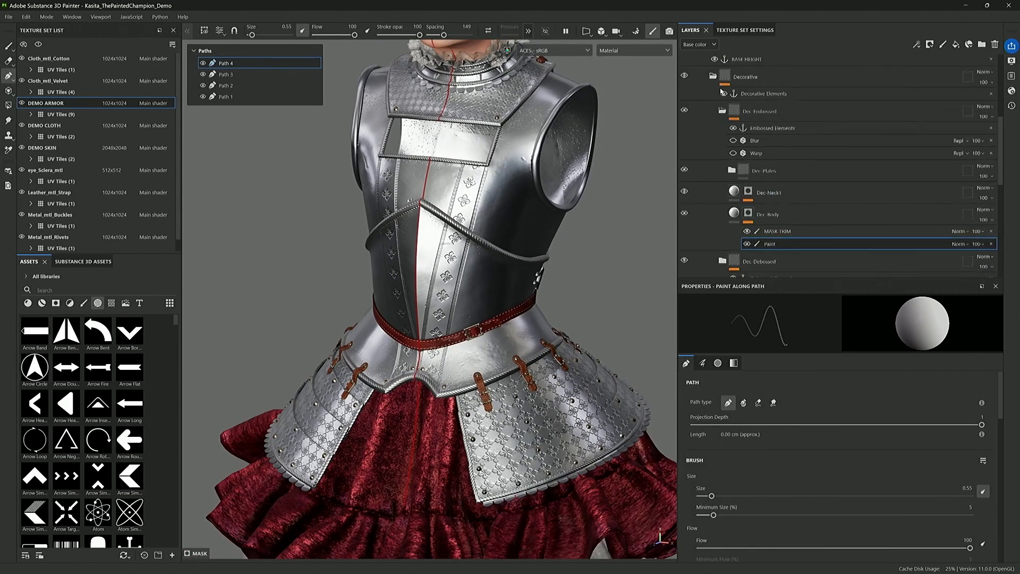
{"action": "scroll", "coordinate": [721, 108], "scroll_direction": "up", "scroll_amount": 1}
{"action": "left_click", "coordinate": [714, 104]}
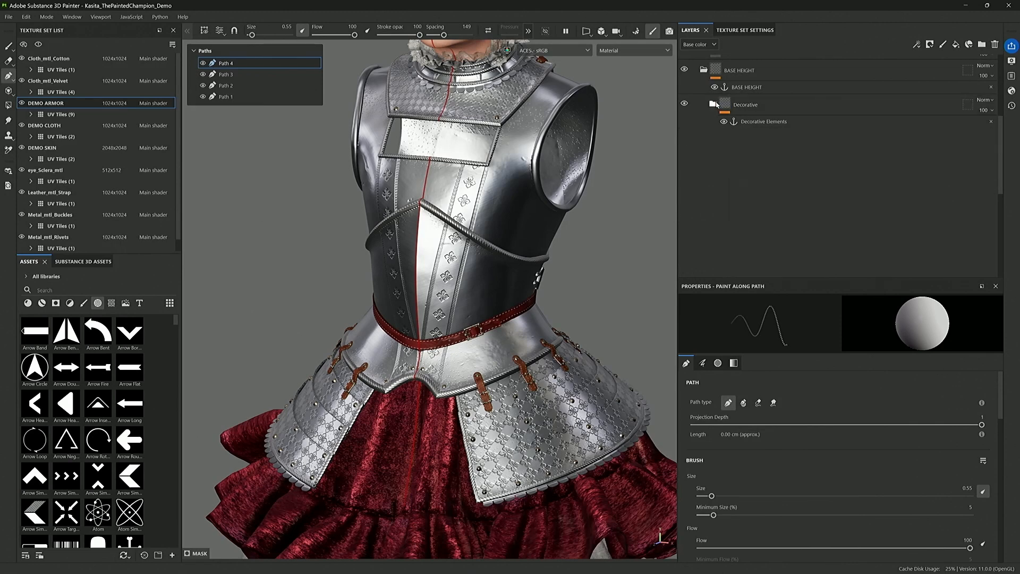
{"action": "left_click", "coordinate": [704, 70]}
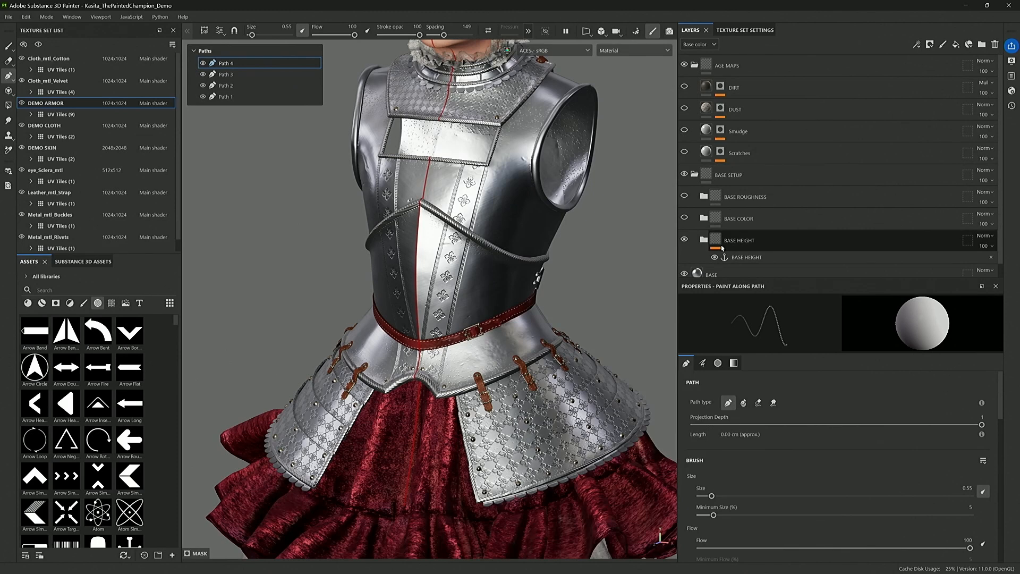
Step: Expand the BASE COLOR folder, show the Oil - DEMO layer, and open its fill settings
{"action": "left_click", "coordinate": [704, 218]}
{"action": "scroll", "coordinate": [751, 204], "scroll_direction": "down", "scroll_amount": 1}
{"action": "scroll", "coordinate": [751, 205], "scroll_direction": "down", "scroll_amount": 2}
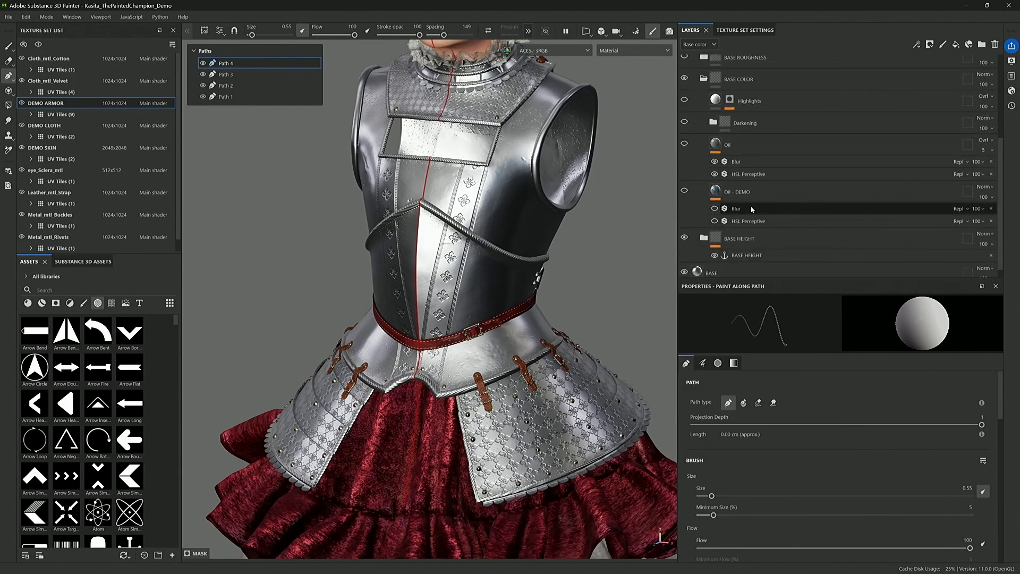
{"action": "left_click", "coordinate": [740, 193]}
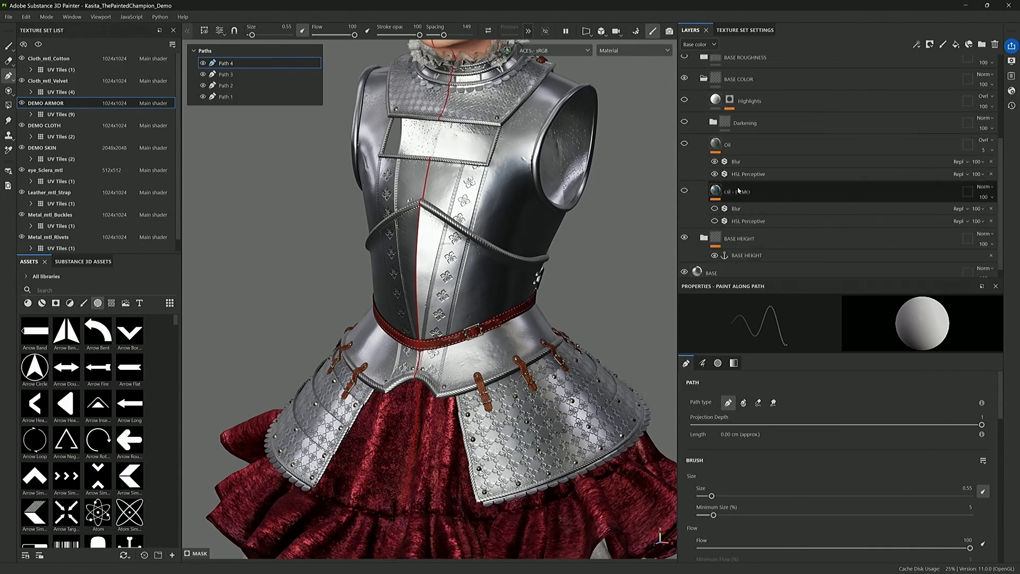
{"action": "left_click", "coordinate": [685, 191]}
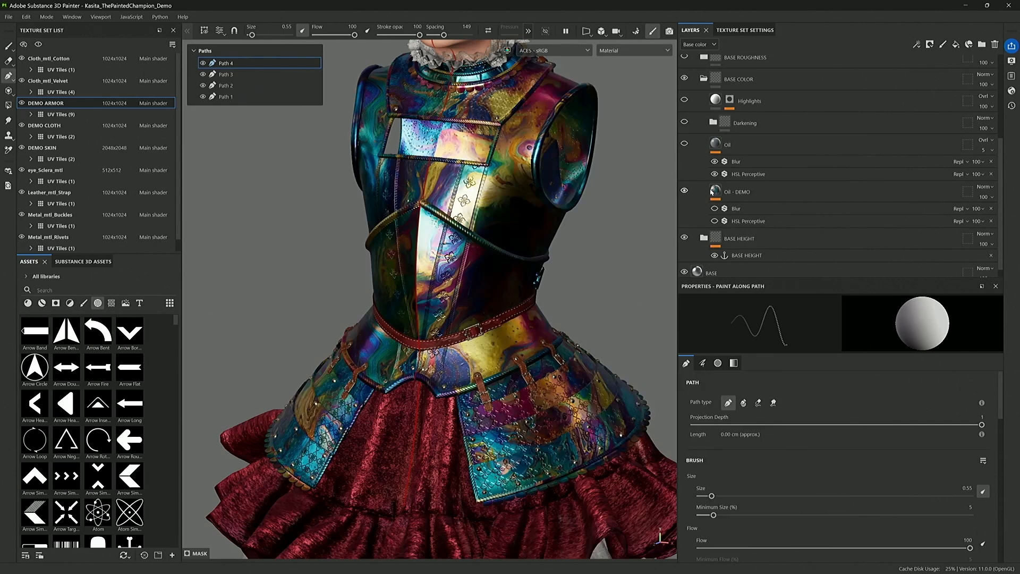
{"action": "left_click", "coordinate": [717, 191]}
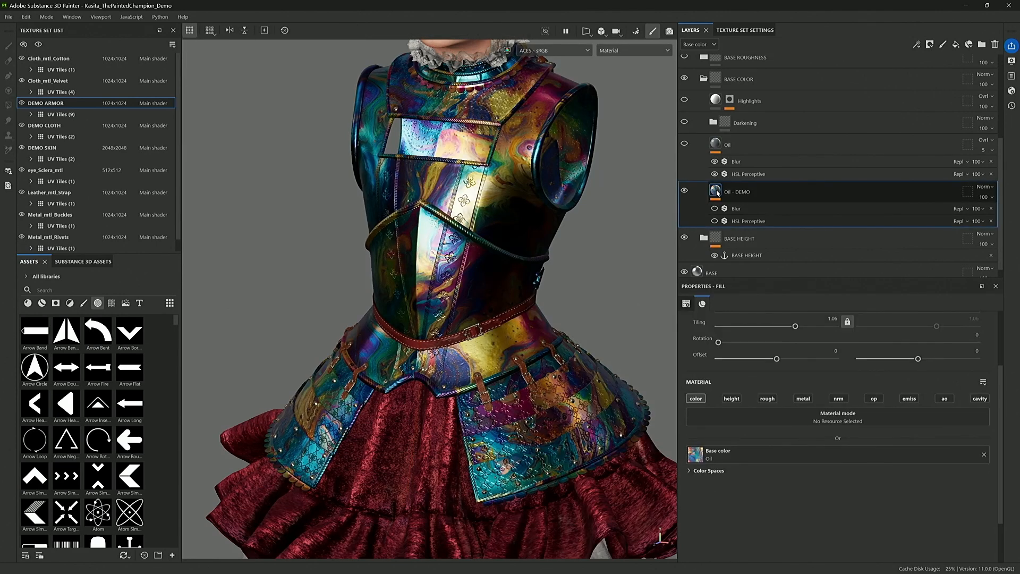
{"action": "mouse_move", "coordinate": [717, 193]}
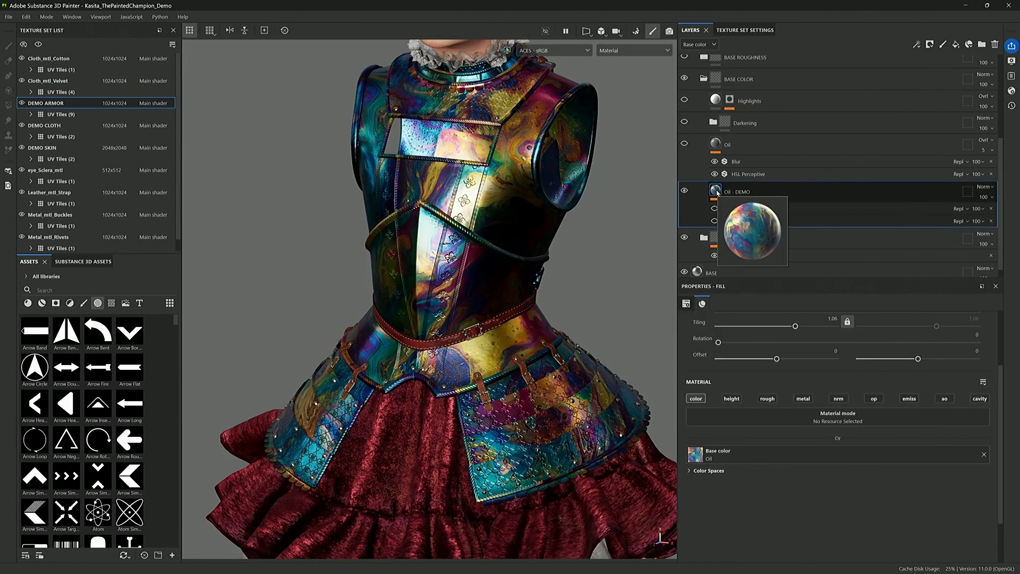
Step: Isolate the base color channel in the viewport and enable the HSL Perceptive and Blur filters on Oil - DEMO
{"action": "key", "text": "c"}
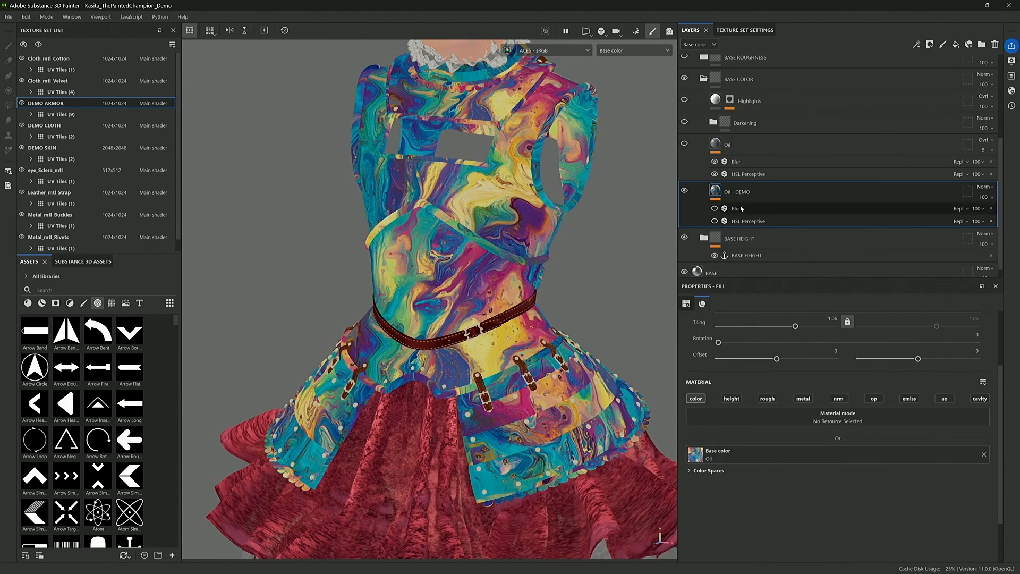
{"action": "left_click", "coordinate": [719, 221]}
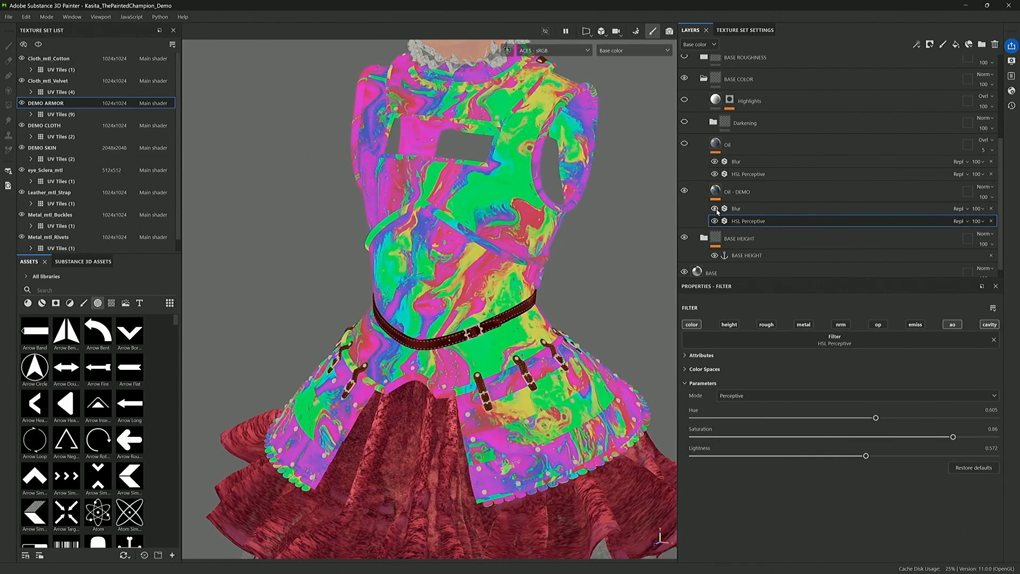
{"action": "left_click", "coordinate": [715, 209]}
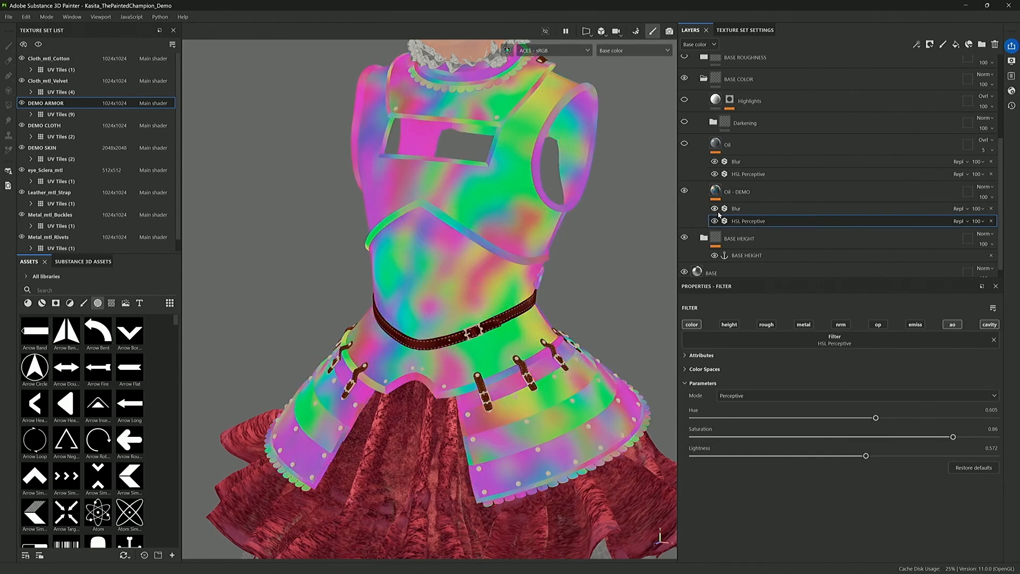
Step: Set the Oil - DEMO layer's blend mode to Overlay and lower its opacity to 23
{"action": "left_click", "coordinate": [984, 187]}
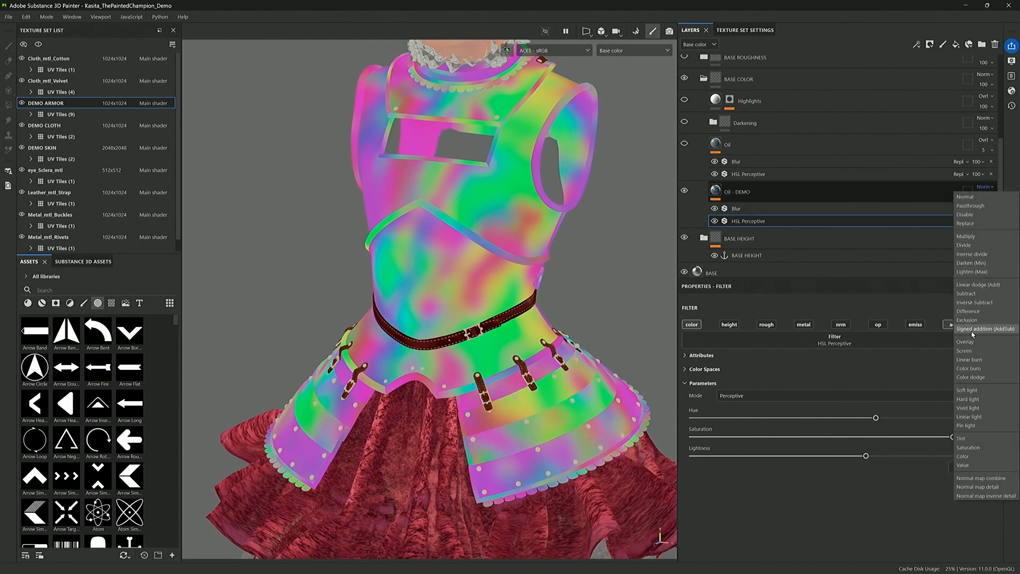
{"action": "left_click", "coordinate": [965, 342]}
{"action": "left_click", "coordinate": [985, 197]}
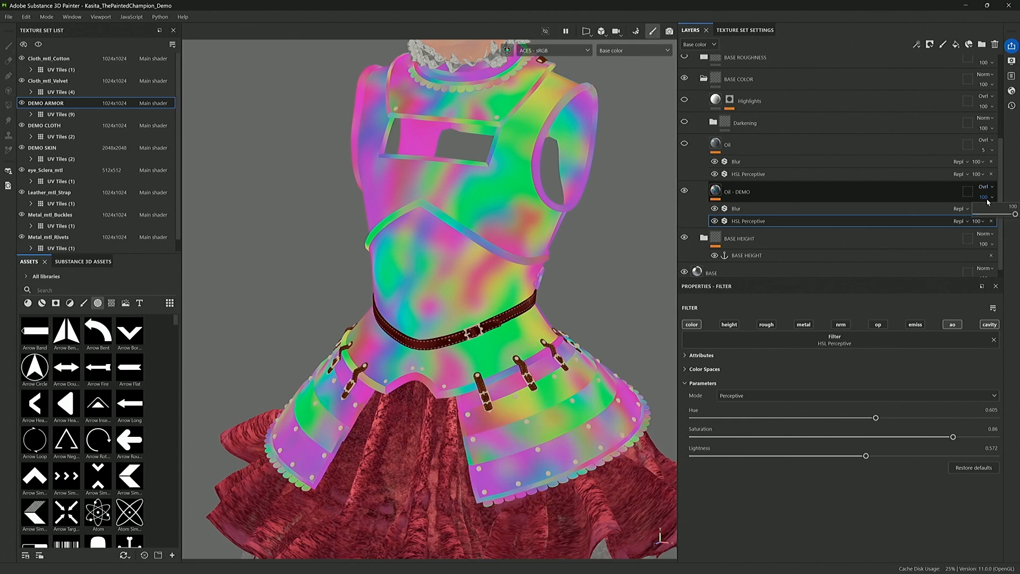
{"action": "left_click", "coordinate": [984, 214]}
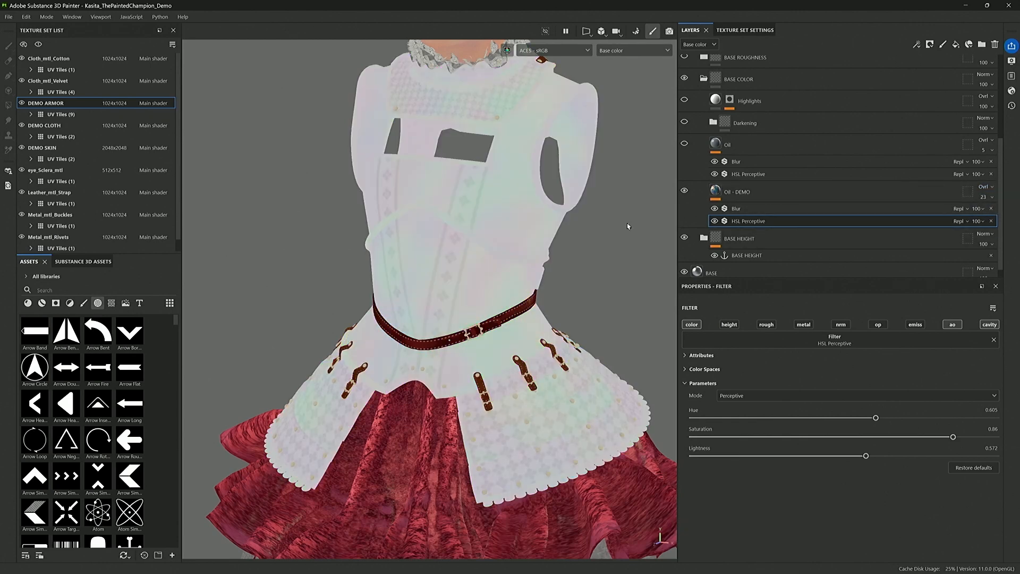
Step: Return the viewport to the full material and reduce the Oil - DEMO layer's opacity to 5
{"action": "key", "text": "m"}
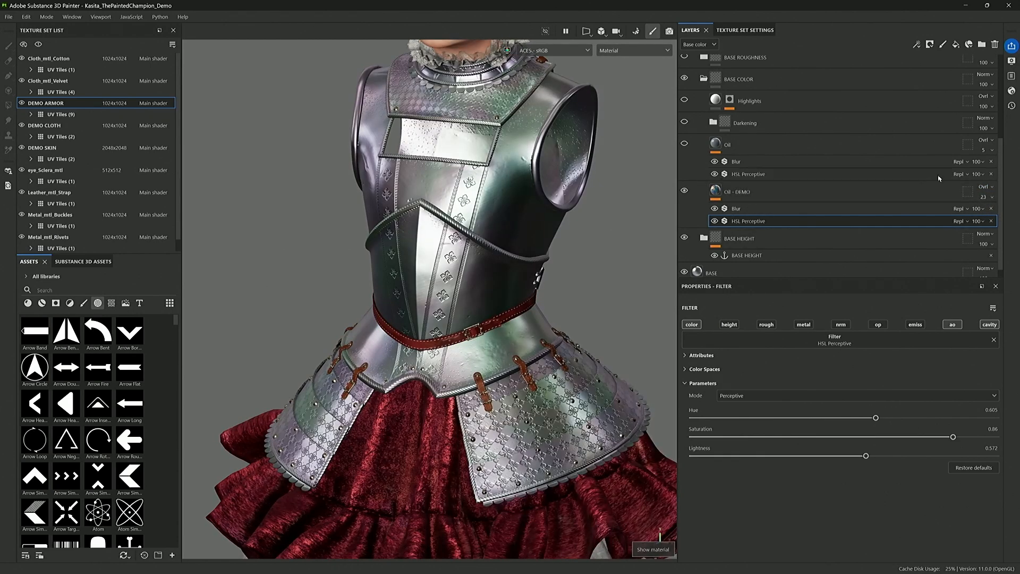
{"action": "left_click", "coordinate": [989, 199]}
{"action": "left_click_drag", "start_coordinate": [986, 213], "coordinate": [980, 217]}
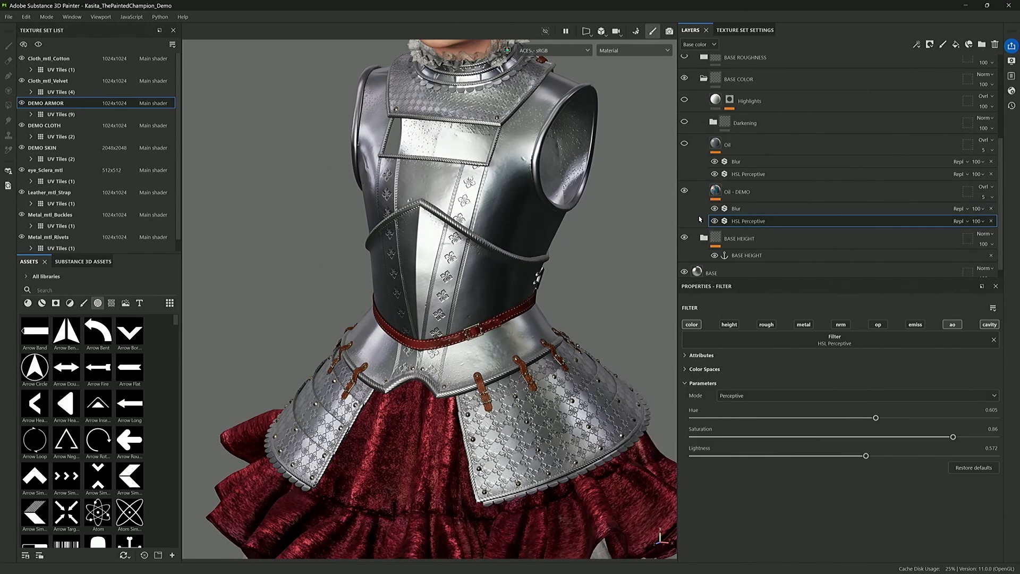
Step: Show the Darkening folder inside BASE COLOR and expand it to reveal its layers
{"action": "scroll", "coordinate": [702, 176], "scroll_direction": "up", "scroll_amount": 1}
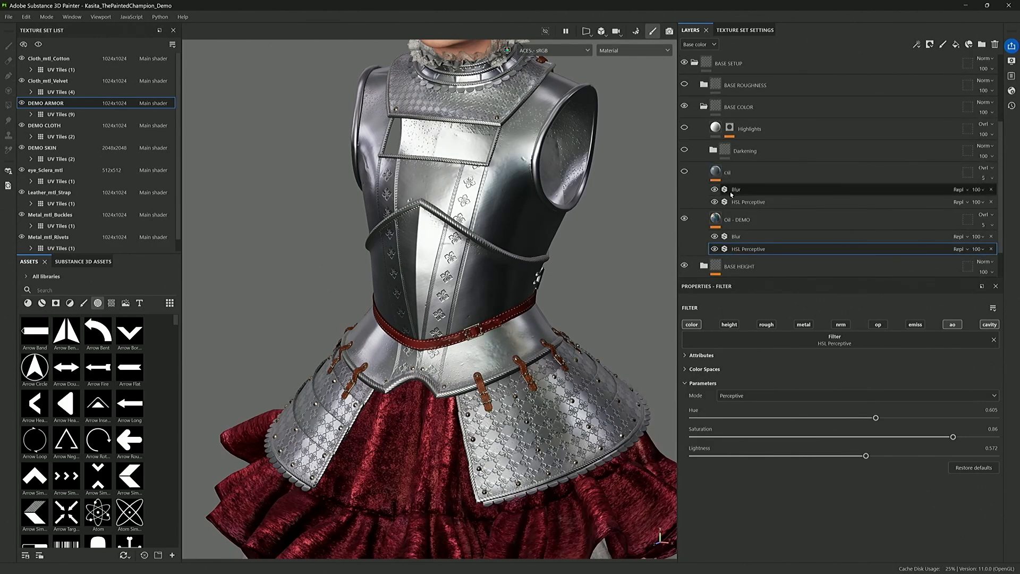
{"action": "scroll", "coordinate": [709, 140], "scroll_direction": "up", "scroll_amount": 1}
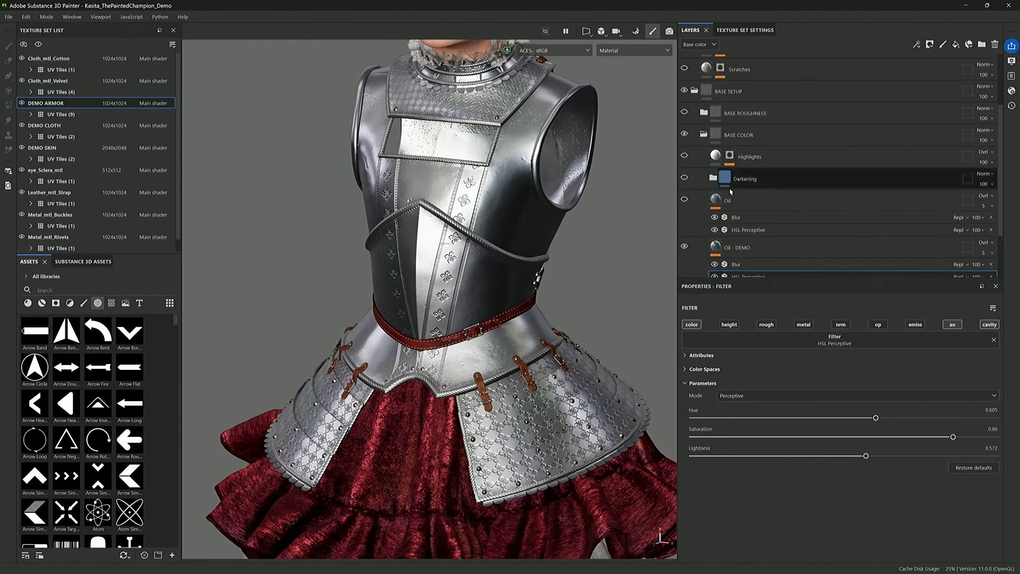
{"action": "left_click", "coordinate": [684, 179]}
{"action": "left_click", "coordinate": [713, 179]}
Step: Examine the masks of the Green Breakup and Fractal Sum Base Colored layers, then collapse the Darkening folder
{"action": "scroll", "coordinate": [738, 195], "scroll_direction": "down", "scroll_amount": 1}
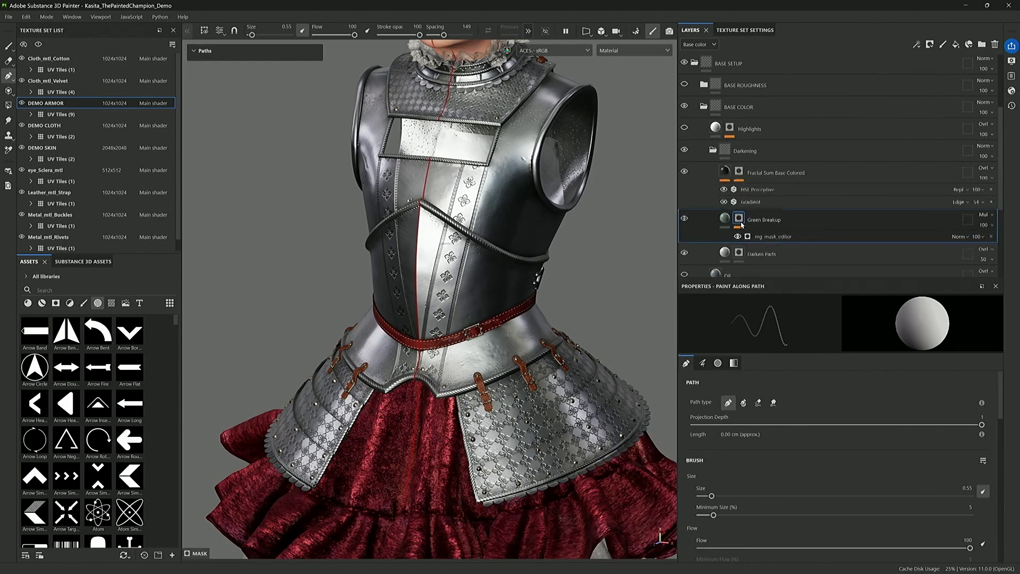
{"action": "left_click", "coordinate": [739, 219], "text": "alt"}
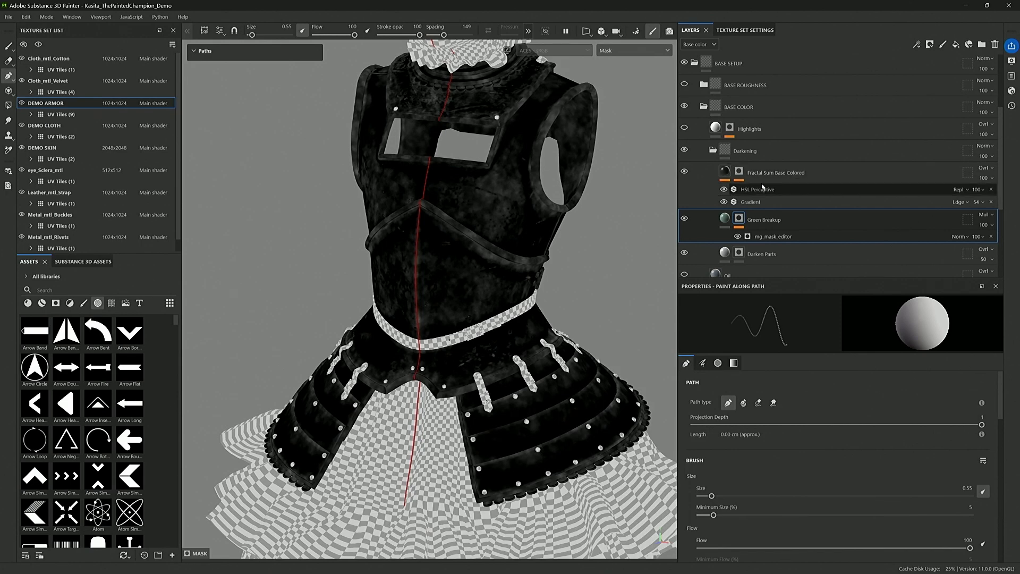
{"action": "left_click", "coordinate": [744, 174], "text": "alt"}
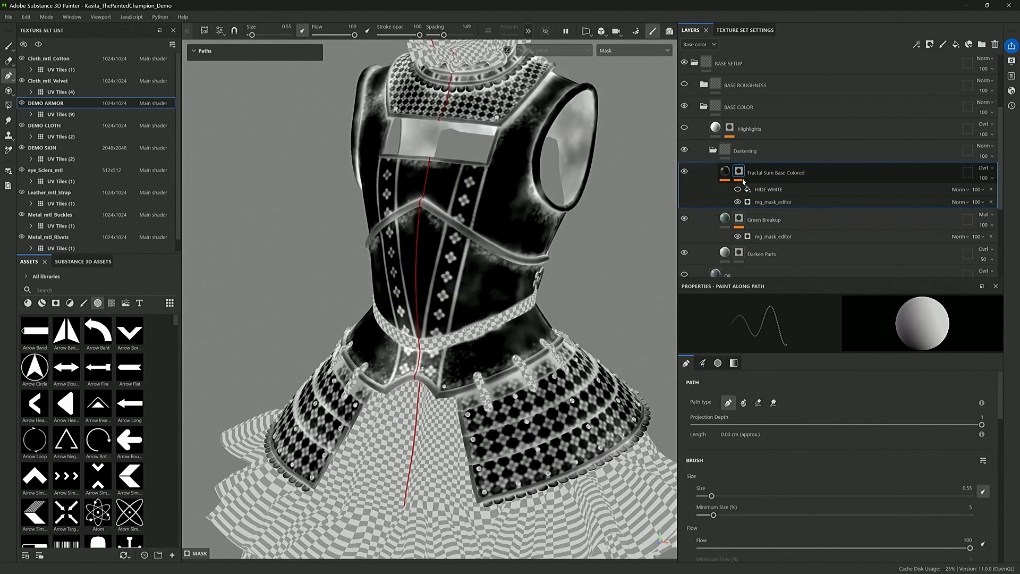
{"action": "left_click", "coordinate": [715, 151]}
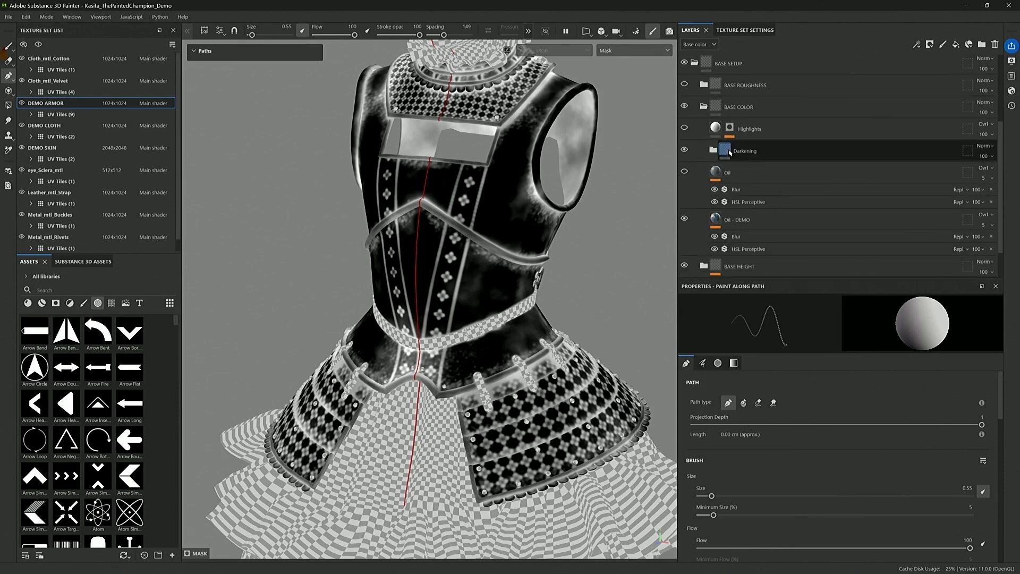
{"action": "left_click", "coordinate": [730, 152]}
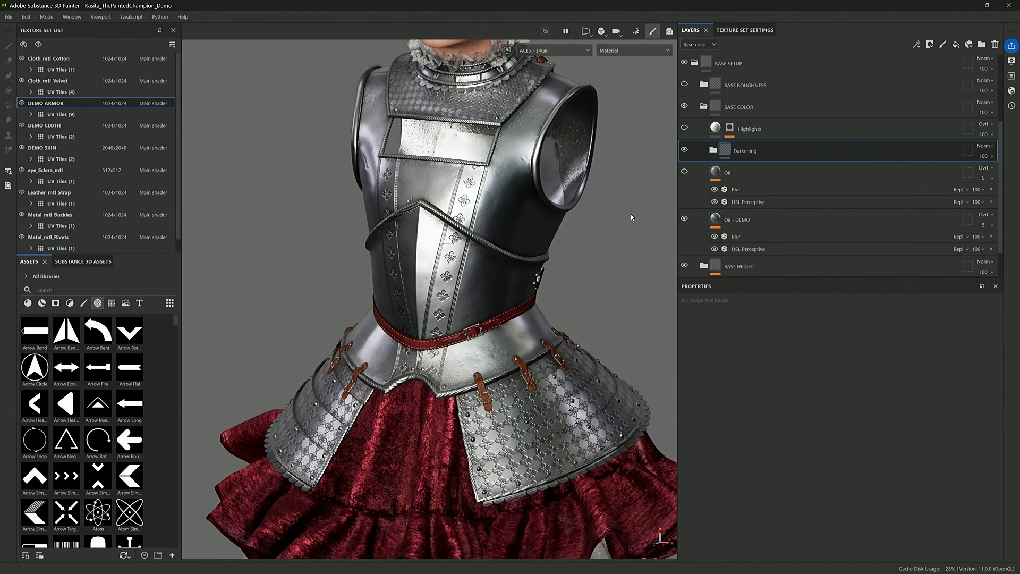
Step: Show the Highlights layer, open its fill settings, and collapse the BASE COLOR folder
{"action": "left_click", "coordinate": [686, 128]}
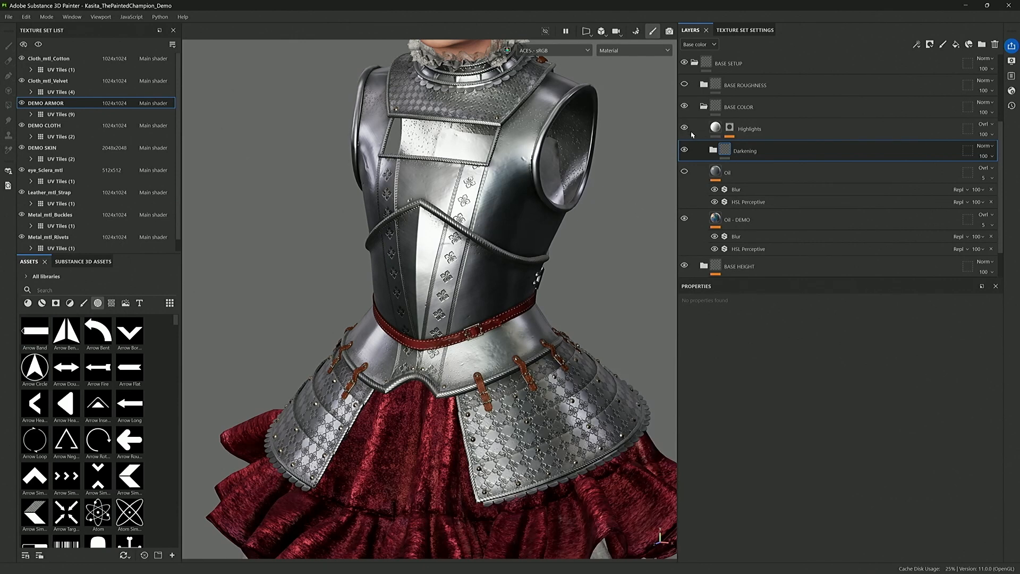
{"action": "left_click", "coordinate": [716, 133]}
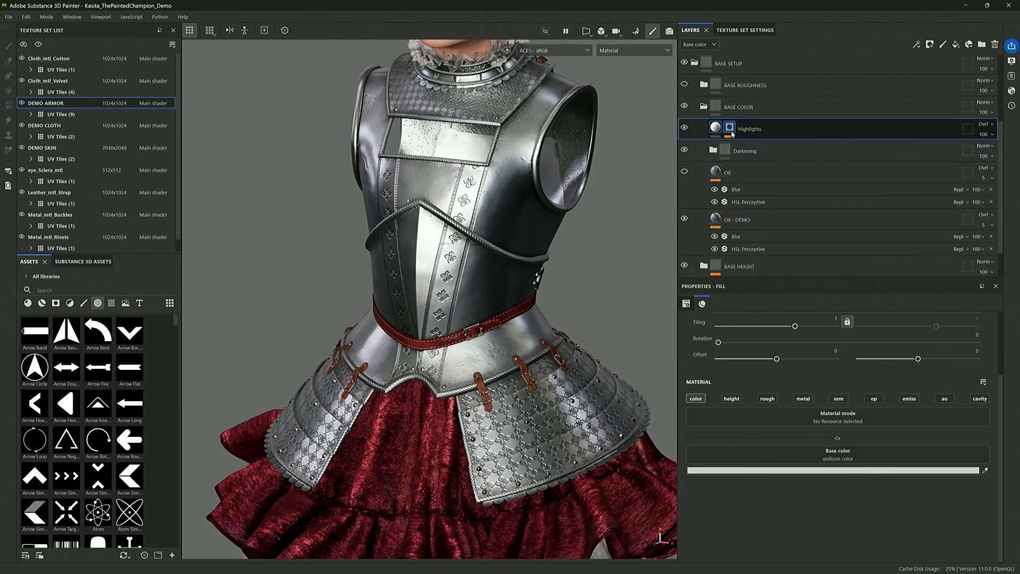
{"action": "scroll", "coordinate": [738, 118], "scroll_direction": "up", "scroll_amount": 1}
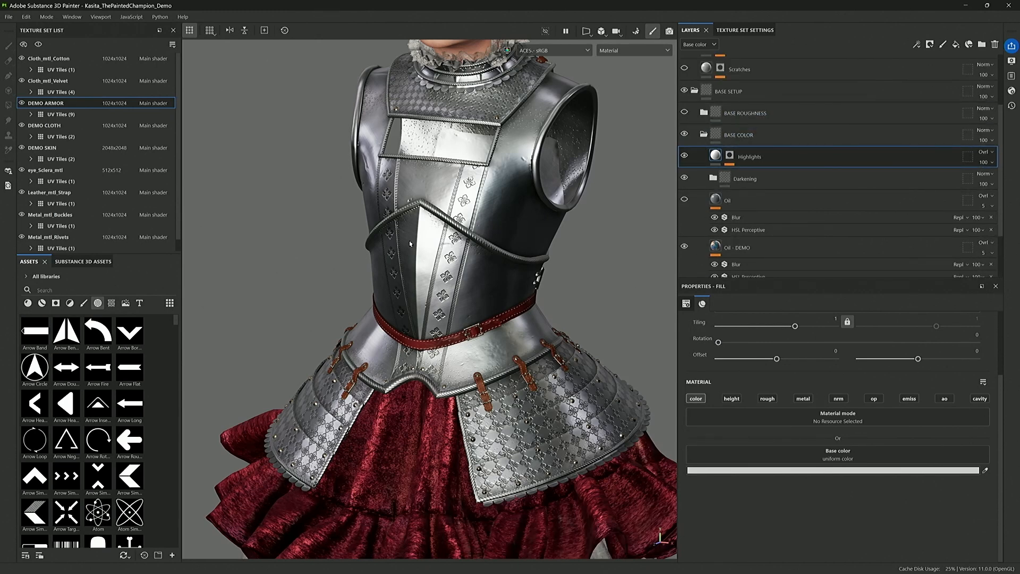
{"action": "left_click", "coordinate": [704, 135]}
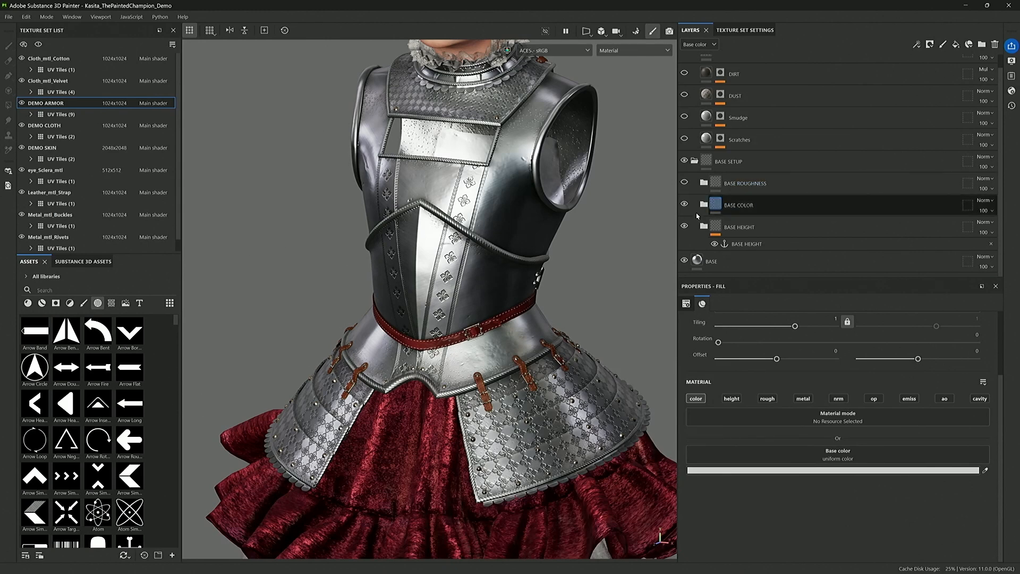
Step: Isolate the roughness channel in the viewport and show the BASE ROUGHNESS folder
{"action": "key", "text": "c"}
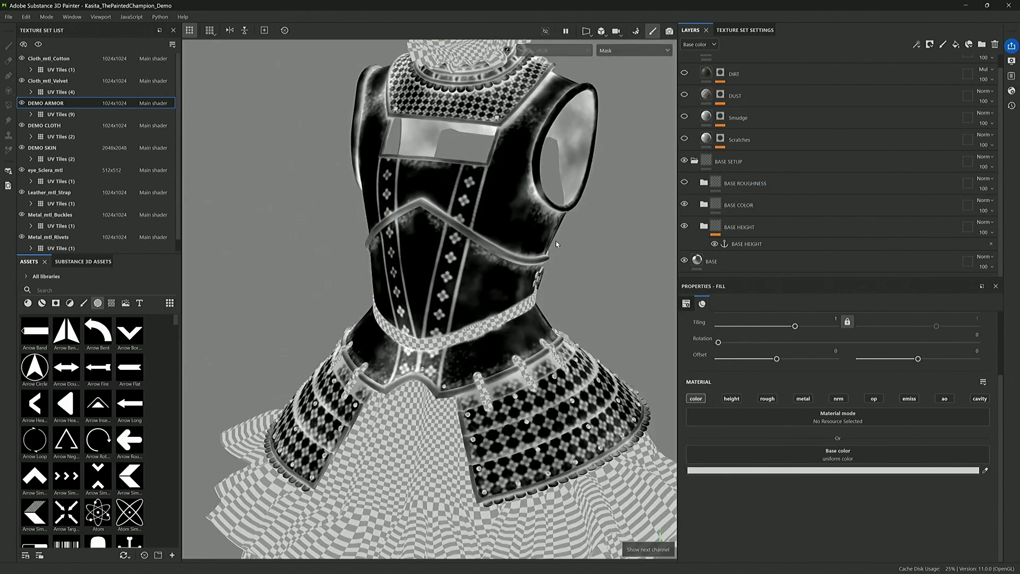
{"action": "key", "text": "c"}
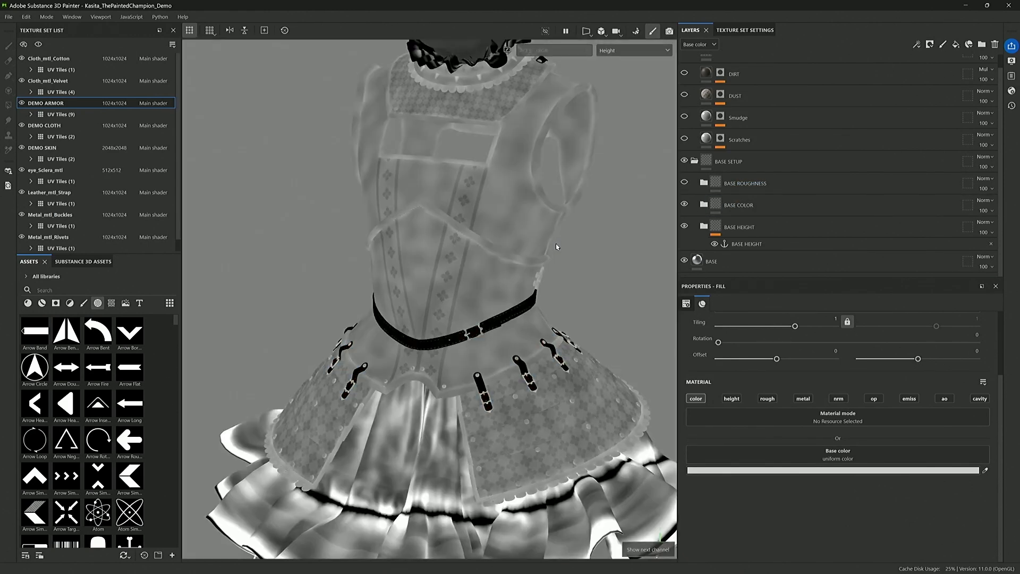
{"action": "key", "text": "c"}
{"action": "right_click_drag", "start_coordinate": [582, 247], "coordinate": [589, 251], "text": "alt"}
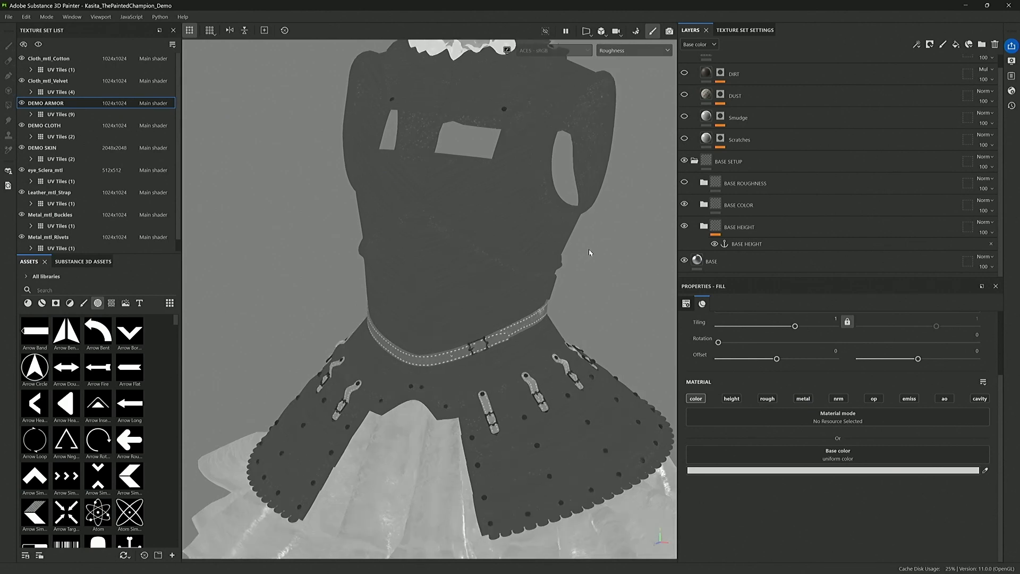
{"action": "left_click", "coordinate": [686, 183]}
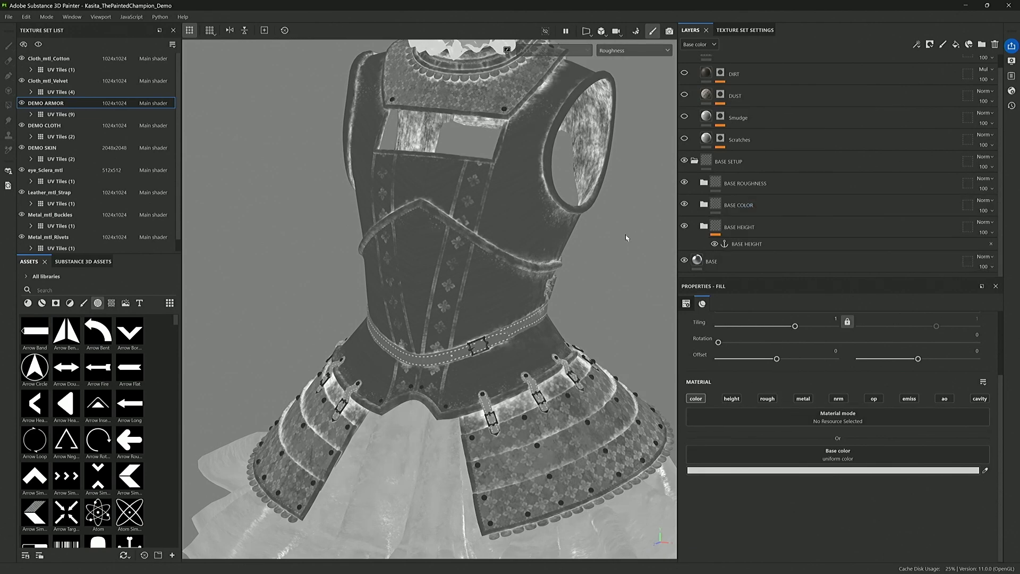
Step: Return the viewport to the full material and collapse the BASE SETUP folder
{"action": "key", "text": "m"}
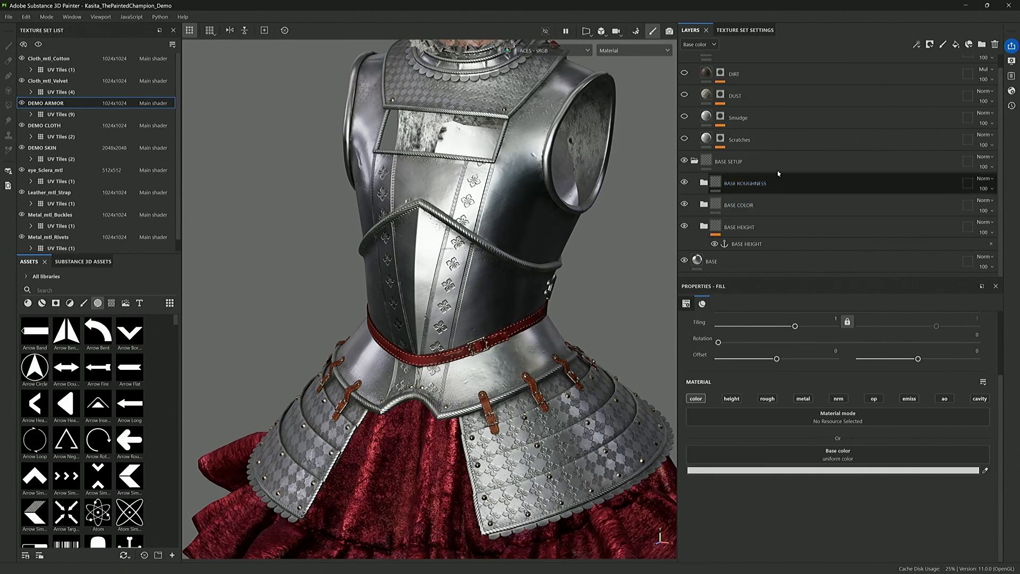
{"action": "left_click", "coordinate": [696, 161]}
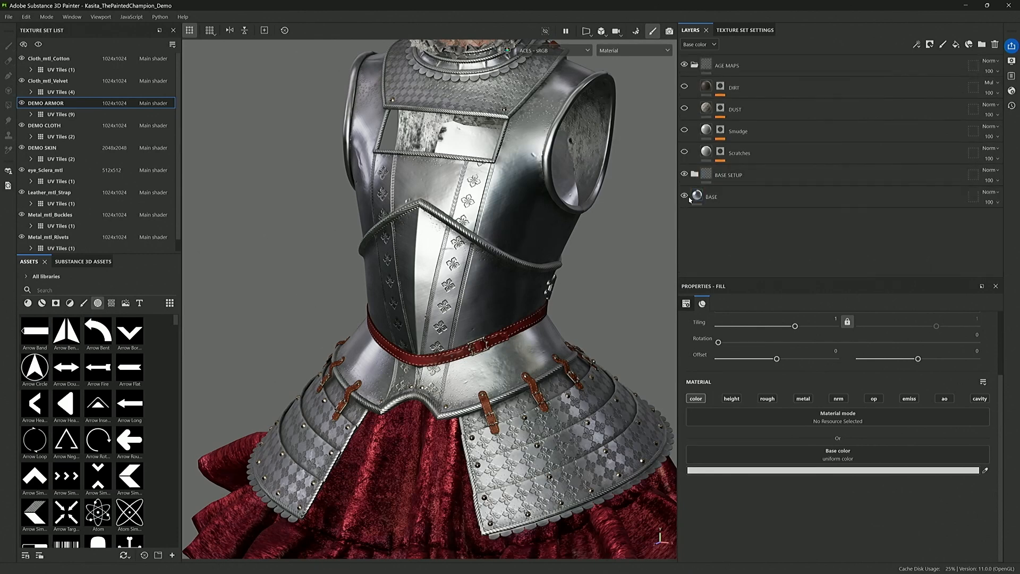
{"action": "scroll", "coordinate": [627, 214], "scroll_direction": "down", "scroll_amount": 1}
{"action": "middle_click_drag", "start_coordinate": [631, 213], "coordinate": [606, 228], "text": "alt"}
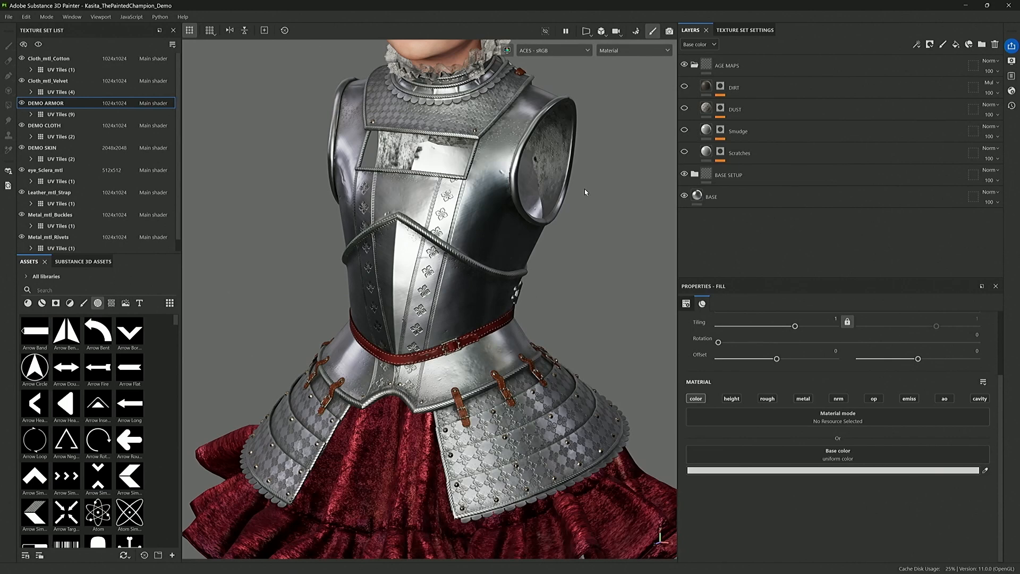
Step: Show the Scratches layer in the AGE MAPS folder and open its fill settings
{"action": "left_click", "coordinate": [685, 153]}
{"action": "scroll", "coordinate": [489, 261], "scroll_direction": "up", "scroll_amount": 6}
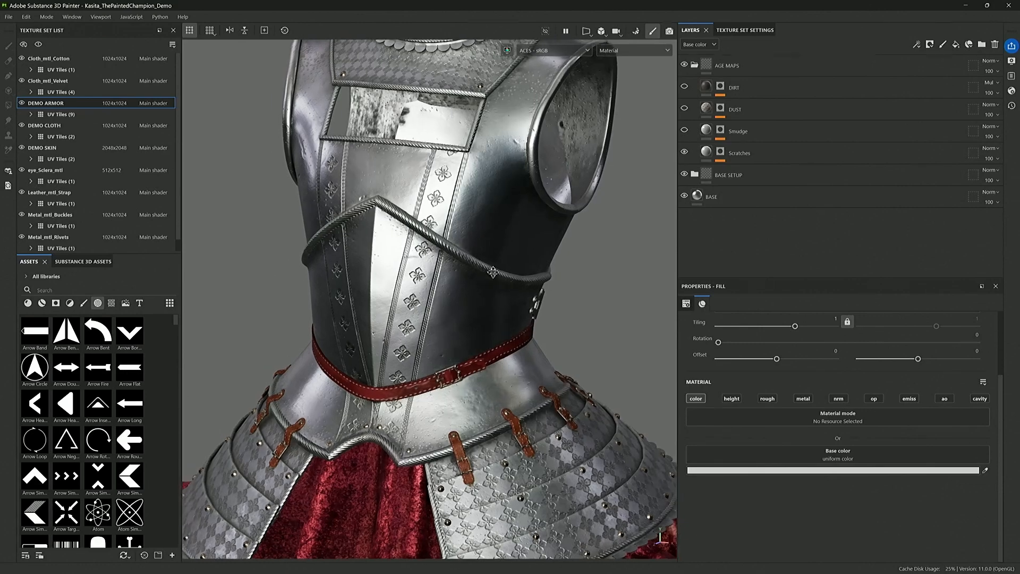
{"action": "left_click", "coordinate": [710, 153]}
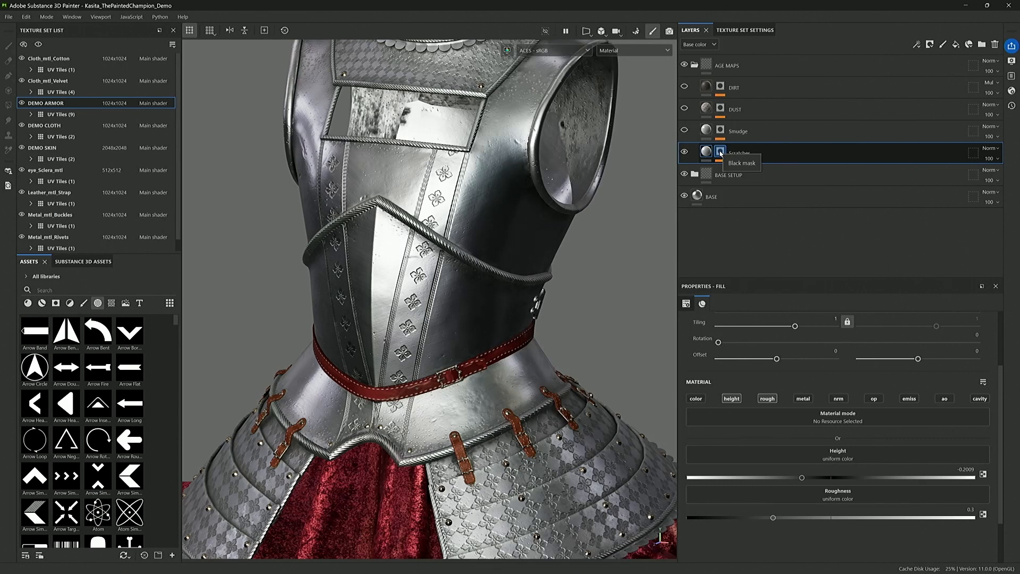
Step: Examine the Scratches layer's black mask up close, then return to its fill settings and the full material
{"action": "left_click", "coordinate": [720, 153], "text": "alt"}
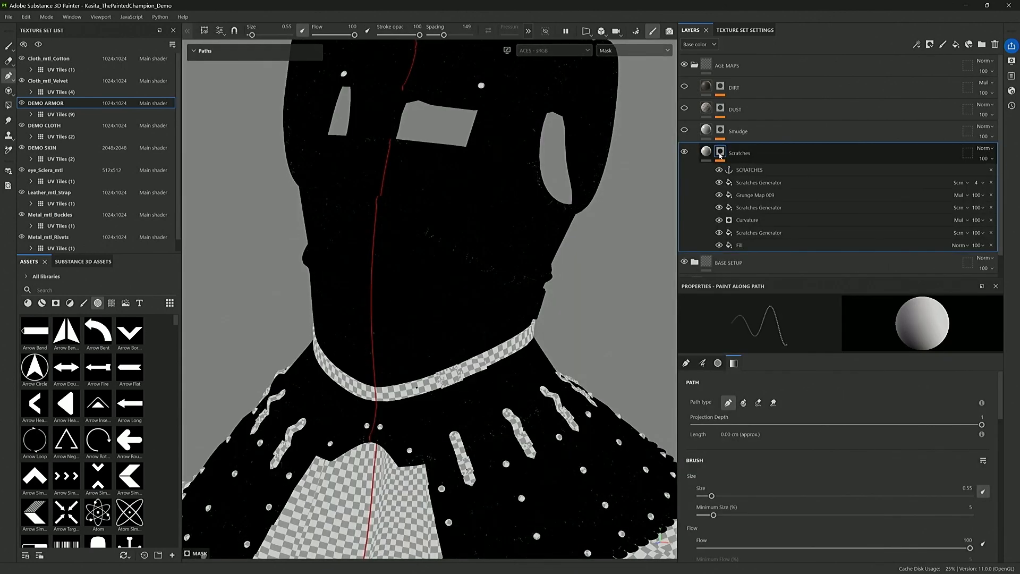
{"action": "scroll", "coordinate": [434, 319], "scroll_direction": "up", "scroll_amount": 3}
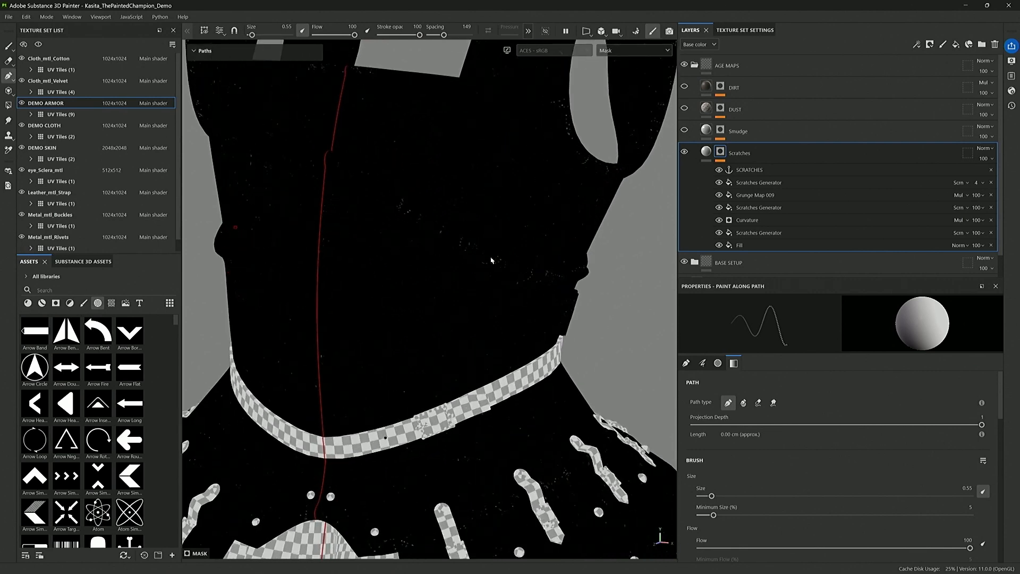
{"action": "left_click", "coordinate": [709, 154]}
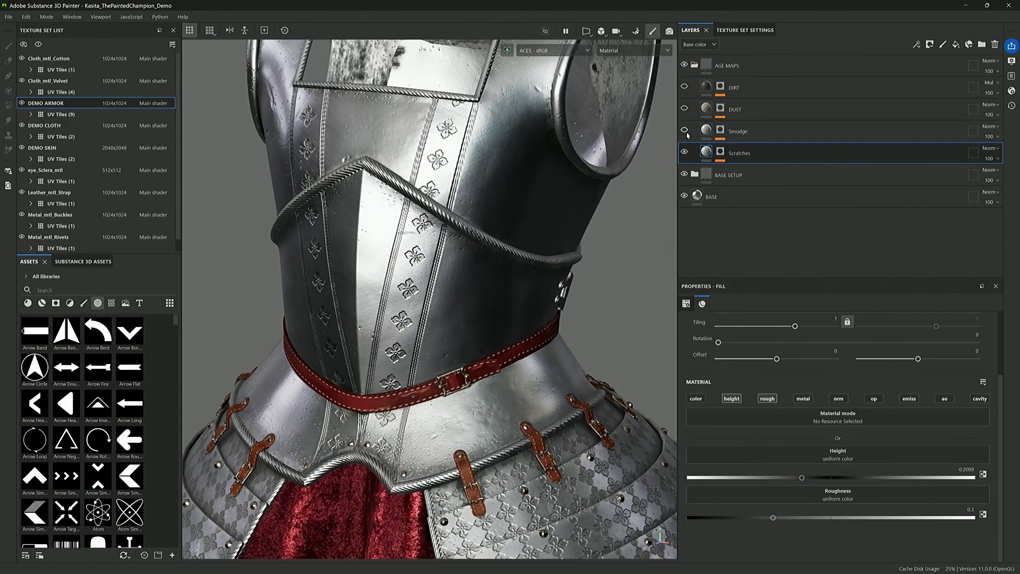
Step: Show the Smudge layer and switch its visibility off and on to compare the armor's surface
{"action": "left_click", "coordinate": [689, 134]}
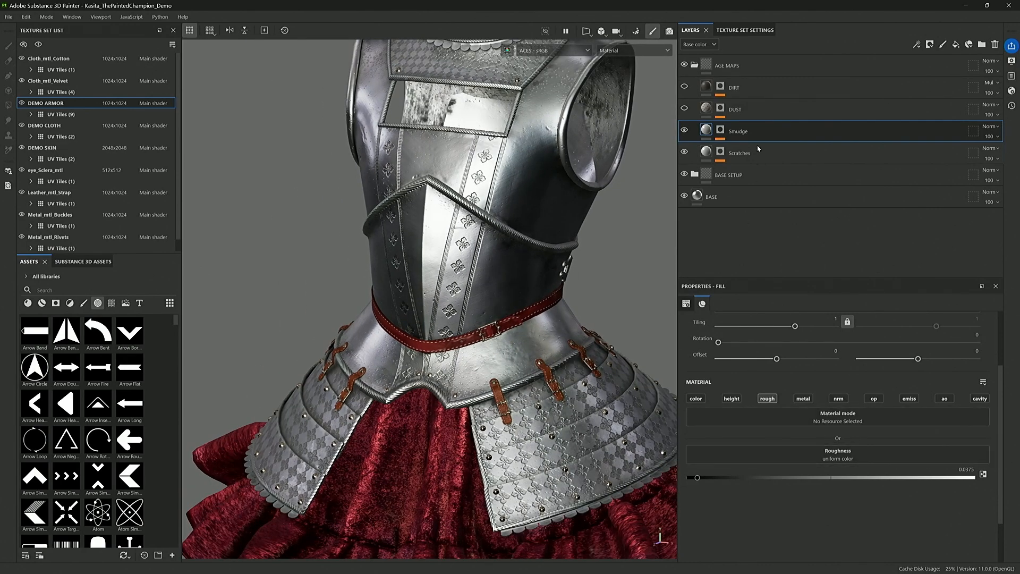
{"action": "left_click", "coordinate": [686, 130]}
{"action": "left_click", "coordinate": [685, 131]}
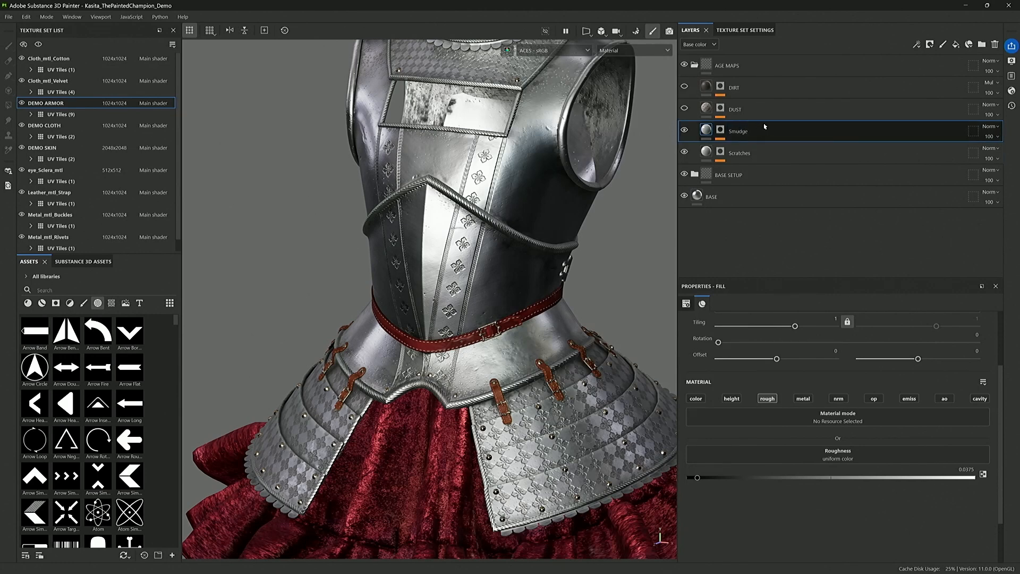
{"action": "left_click", "coordinate": [686, 130]}
{"action": "left_click", "coordinate": [686, 130]}
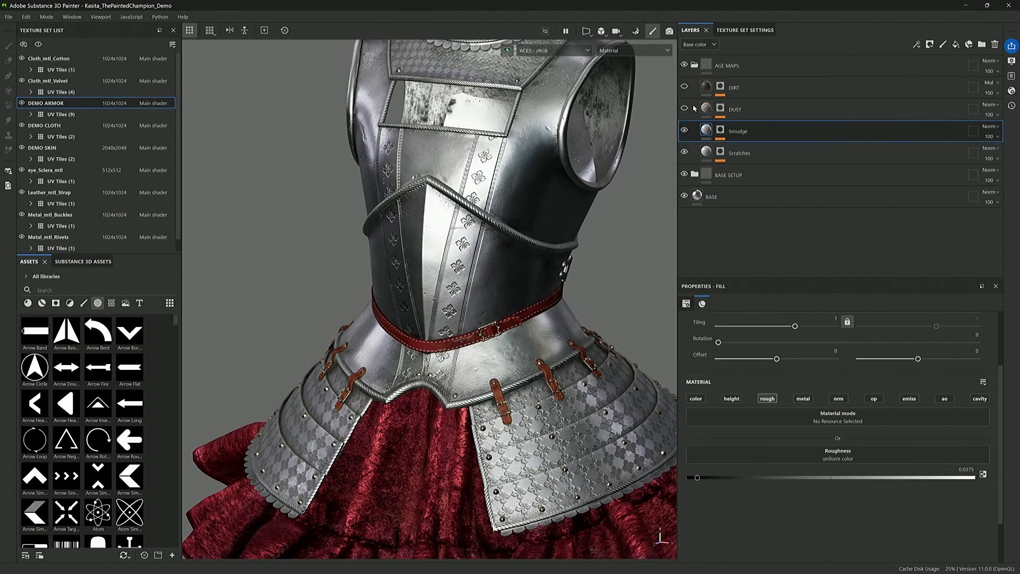
Step: Show the DUST layer and open its fill settings
{"action": "middle_click_drag", "start_coordinate": [475, 176], "coordinate": [463, 219], "text": "alt"}
{"action": "left_click", "coordinate": [685, 108]}
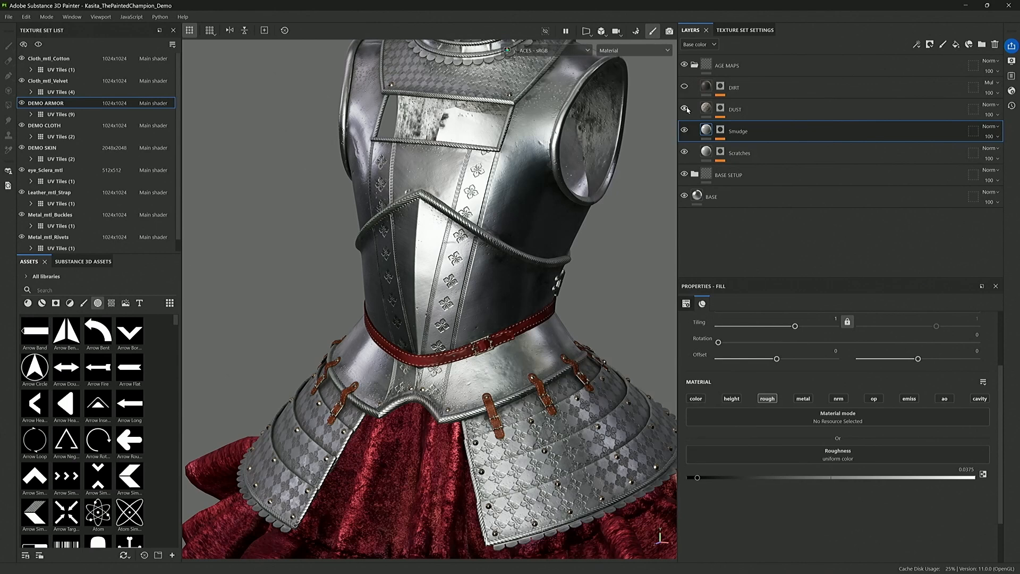
{"action": "left_click", "coordinate": [706, 108]}
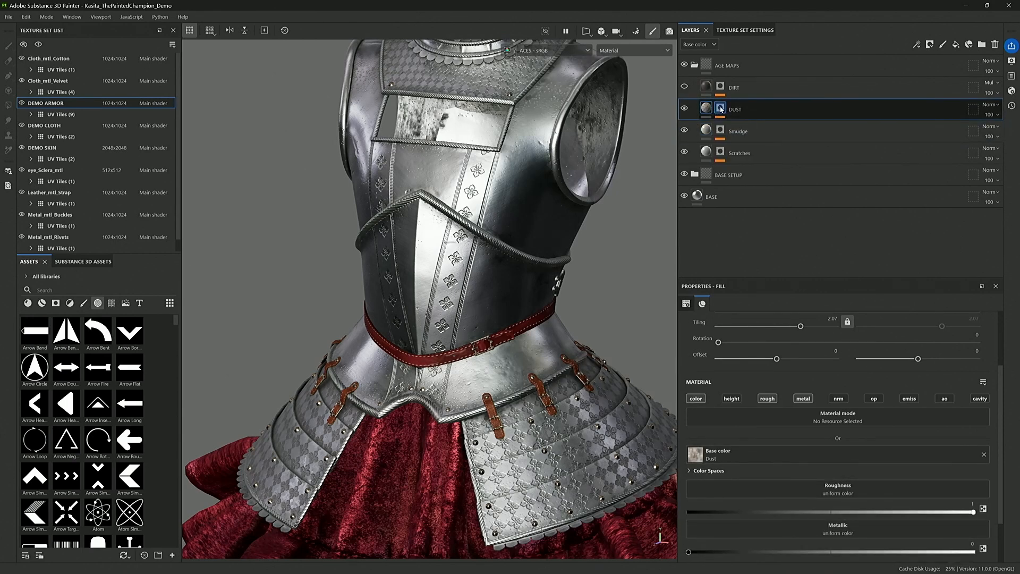
Step: Disable the DUST layer's mask temporarily to examine the dust fill across the whole armor, then re-enable it
{"action": "left_click", "coordinate": [720, 108], "text": "shift"}
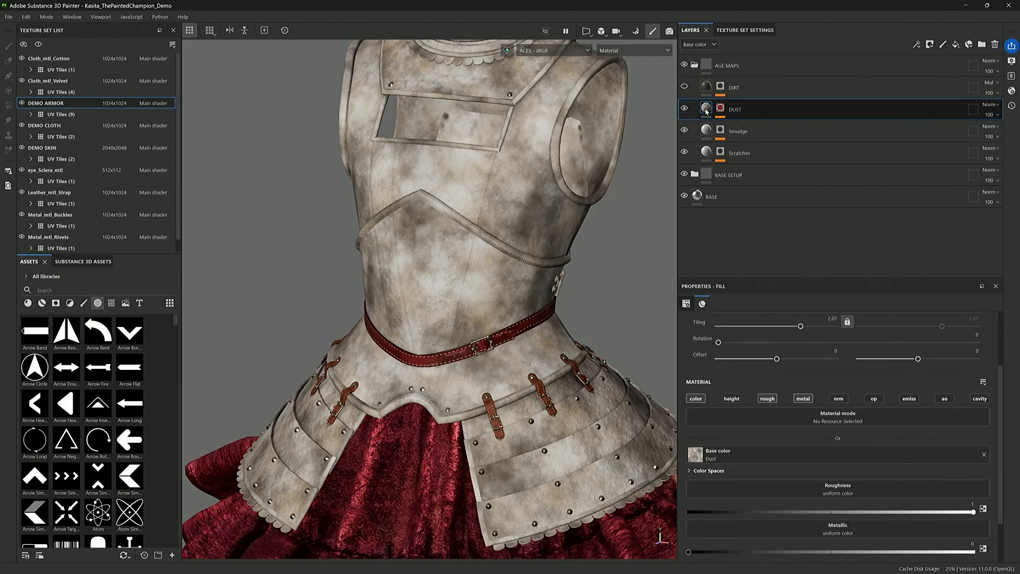
{"action": "scroll", "coordinate": [791, 451], "scroll_direction": "down", "scroll_amount": 1}
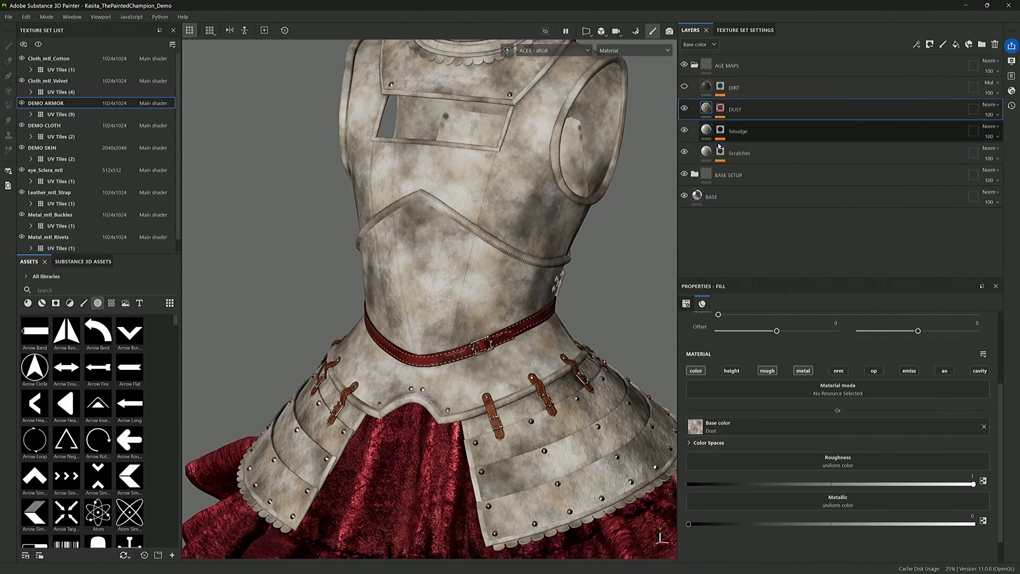
{"action": "left_click", "coordinate": [720, 108]}
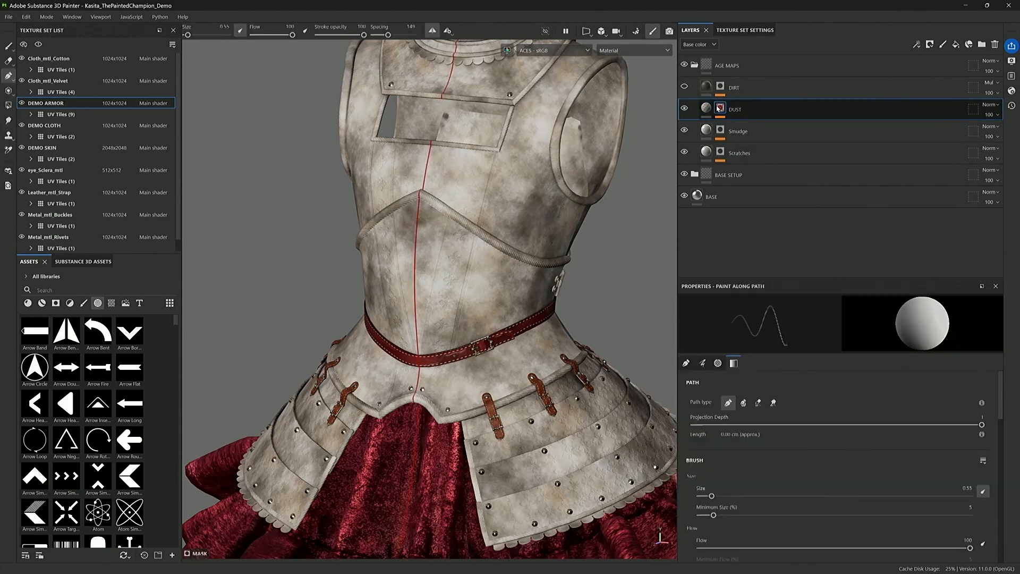
{"action": "left_click", "coordinate": [722, 109], "text": "alt"}
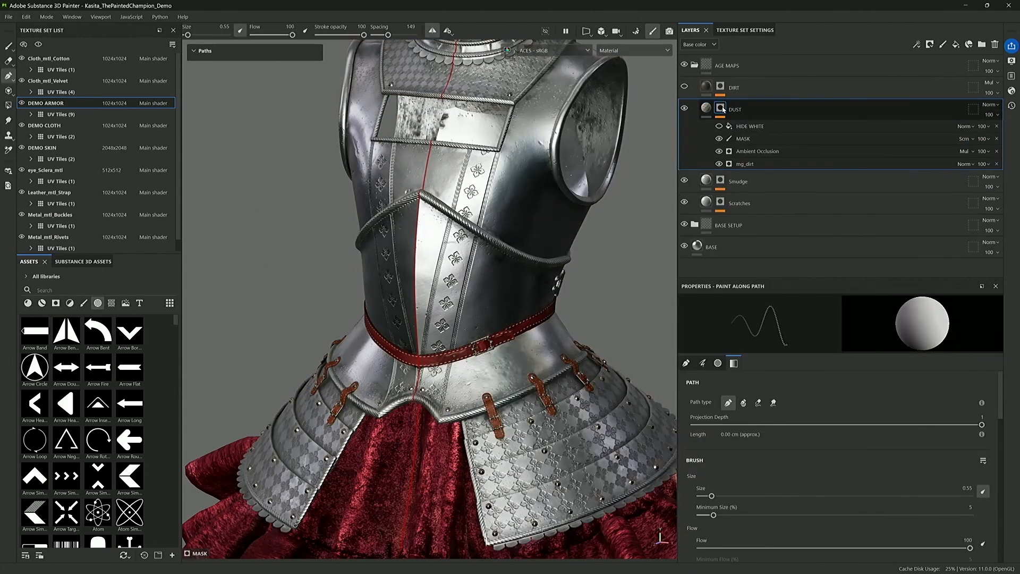
Step: Examine the DUST mask's mg_dirt generator, then select its MASK paint effect and load the Dirt 1 brush with flow 14
{"action": "left_click", "coordinate": [743, 165]}
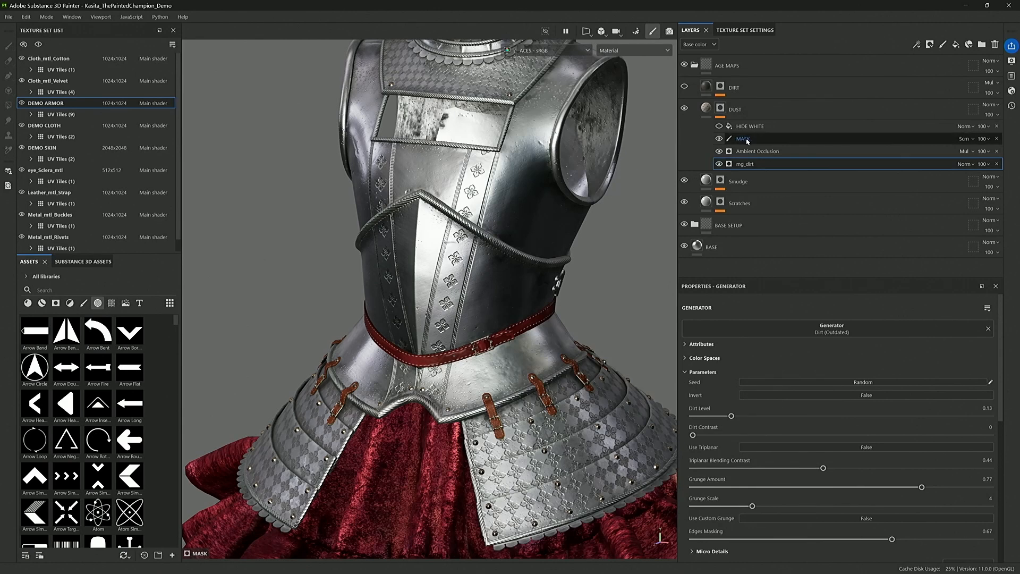
{"action": "left_click", "coordinate": [743, 139]}
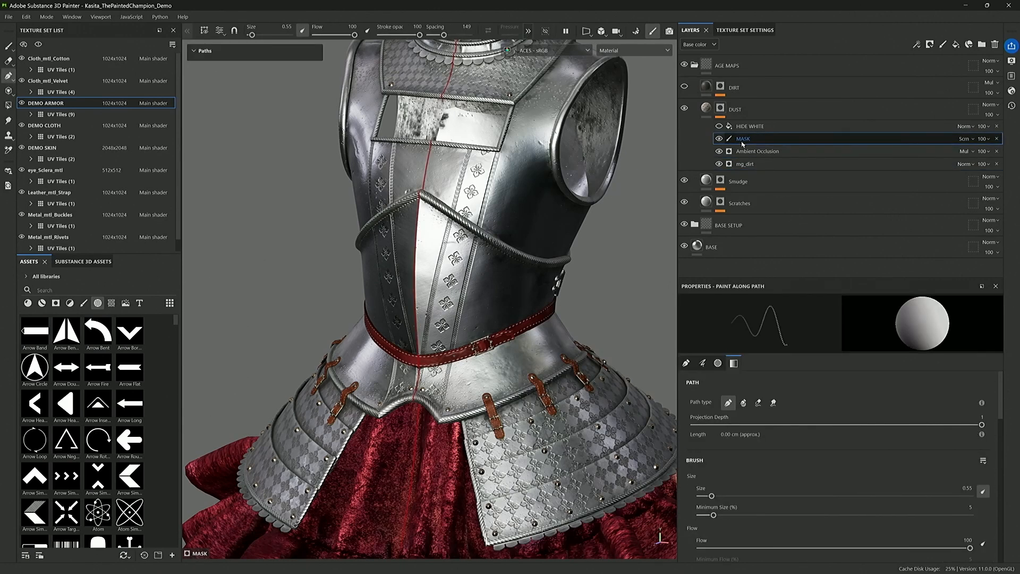
{"action": "left_click", "coordinate": [83, 303]}
{"action": "scroll", "coordinate": [110, 404], "scroll_direction": "down", "scroll_amount": 5}
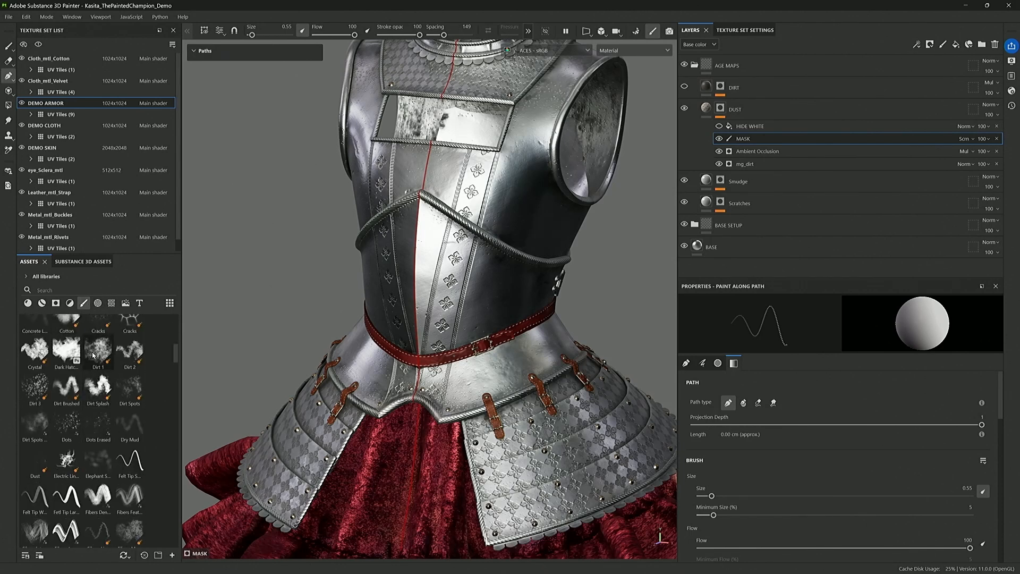
{"action": "left_click", "coordinate": [96, 352]}
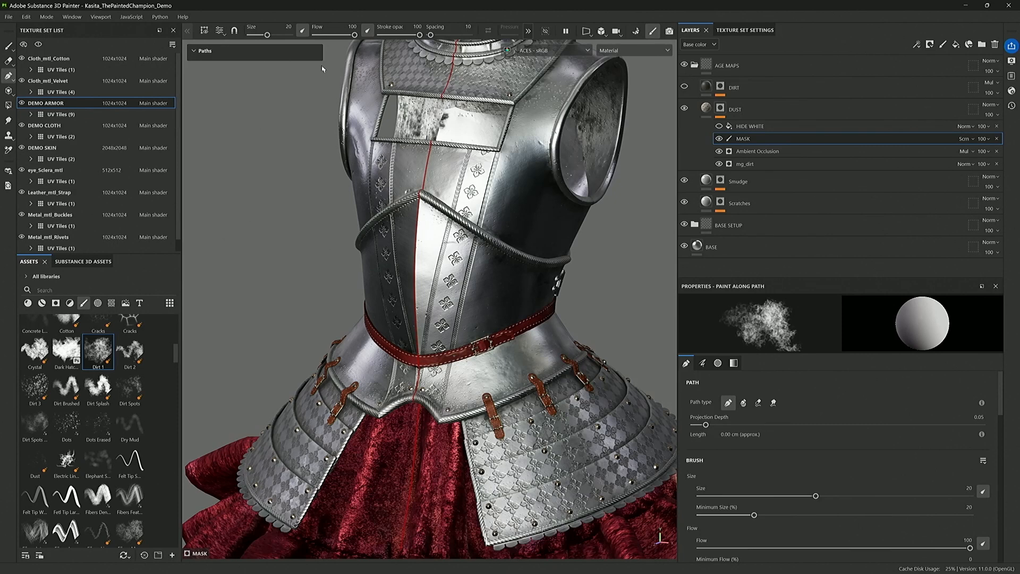
{"action": "left_click_drag", "start_coordinate": [339, 36], "coordinate": [320, 35]}
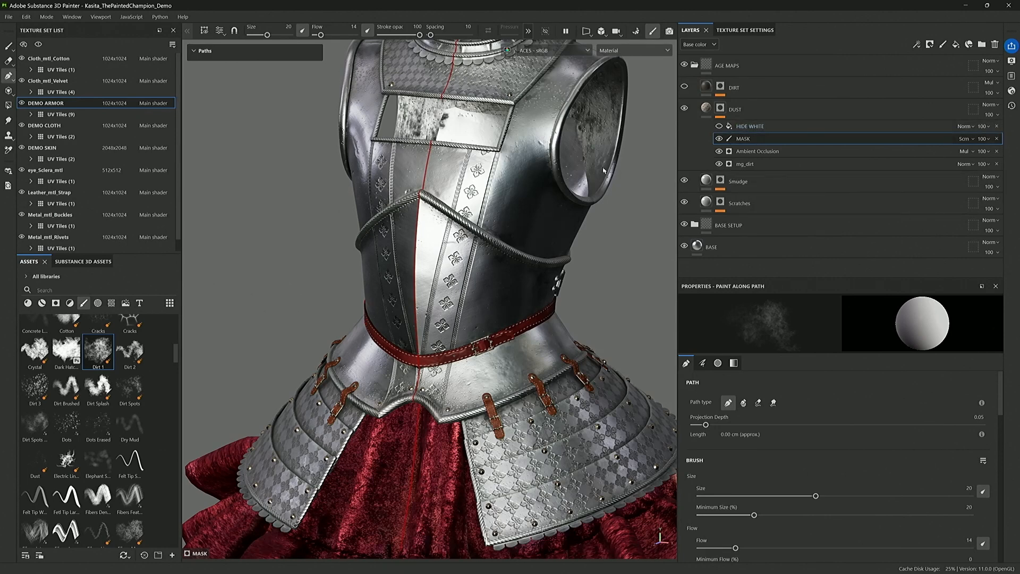
Step: Switch to the Paint tool and set up the Dirt 1 brush with flow 10 and size 1.6
{"action": "left_click", "coordinate": [8, 46]}
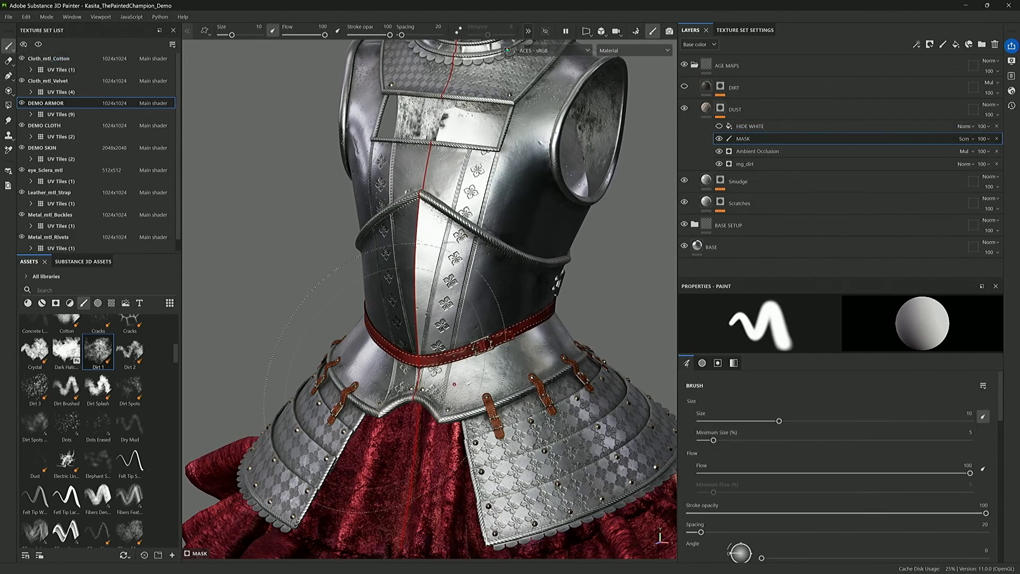
{"action": "left_click", "coordinate": [102, 363]}
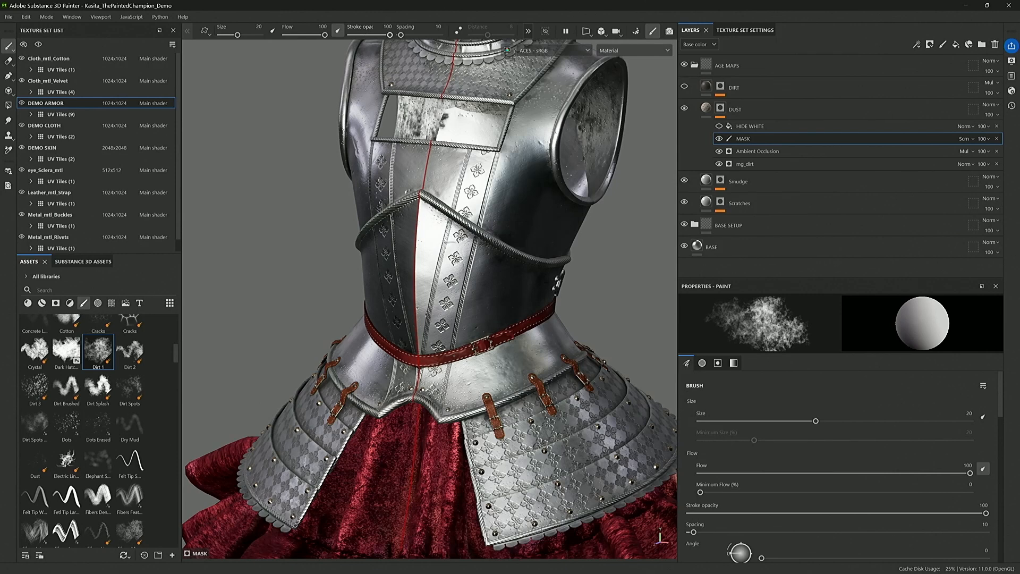
{"action": "left_click", "coordinate": [291, 35]}
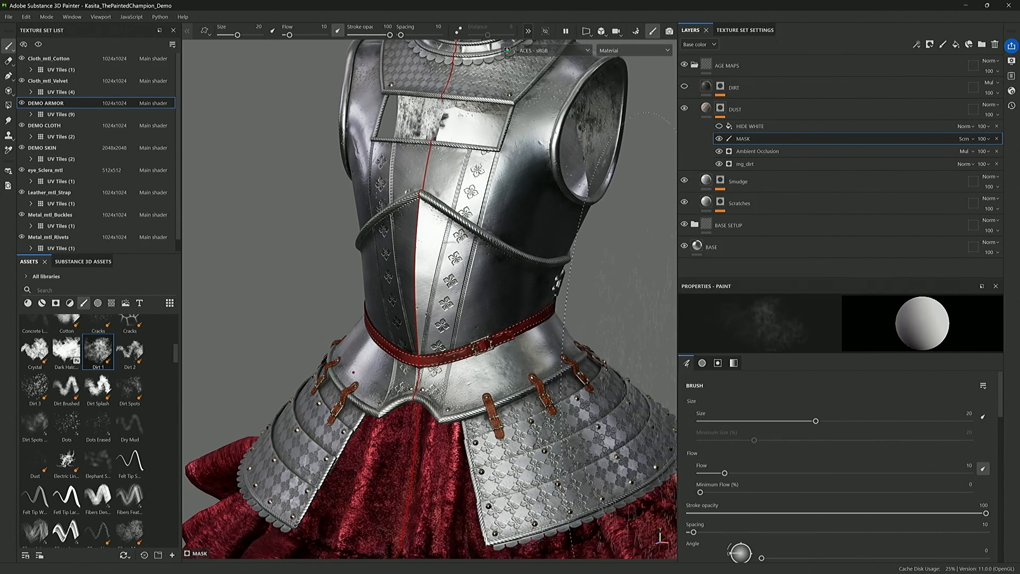
{"action": "mouse_move", "coordinate": [601, 330]}
{"action": "right_mouse_down", "text": "ctrl"}
{"action": "mouse_move", "coordinate": [555, 323]}
{"action": "mouse_move", "coordinate": [512, 288]}
{"action": "right_mouse_up", "text": "ctrl"}
Step: Paint dust on the breastplate's side below the armhole, then swap the mask brush to black for removing it
{"action": "left_click_drag", "start_coordinate": [524, 281], "coordinate": [474, 290], "text": "alt"}
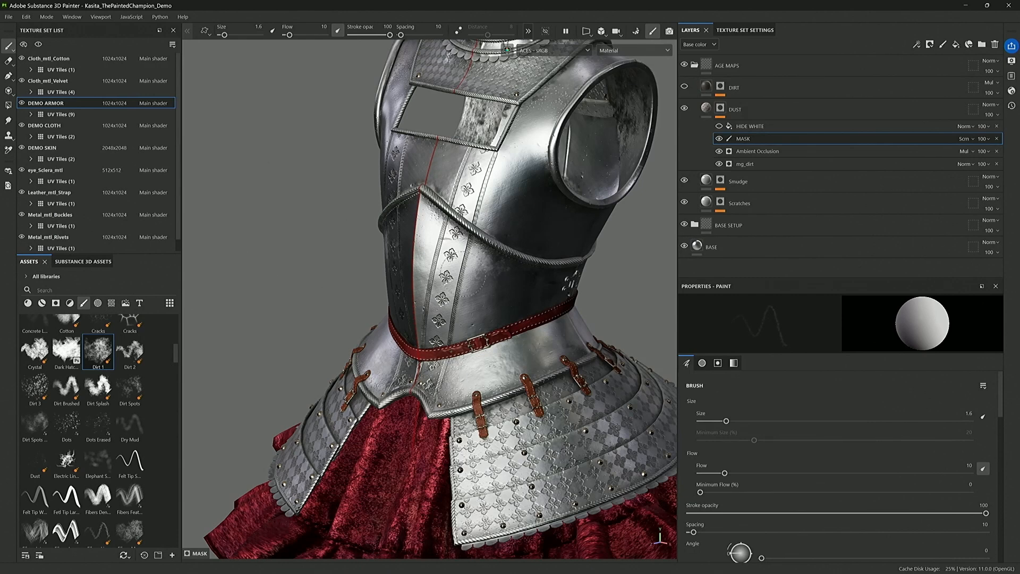
{"action": "mouse_move", "coordinate": [514, 171]}
{"action": "left_mouse_down"}
{"action": "mouse_move", "coordinate": [534, 171]}
{"action": "mouse_move", "coordinate": [587, 219]}
{"action": "mouse_move", "coordinate": [569, 206]}
{"action": "left_mouse_up"}
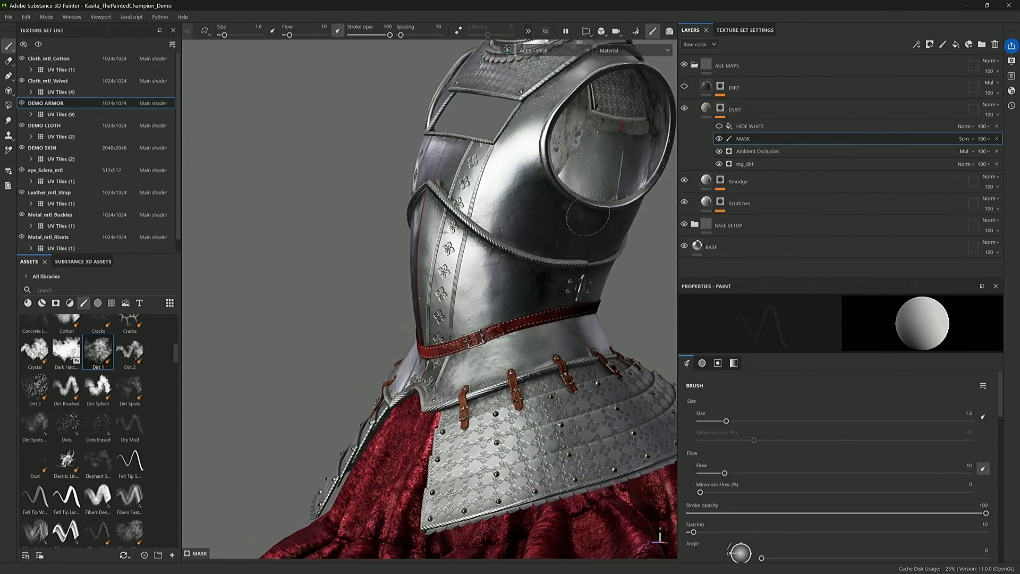
{"action": "mouse_move", "coordinate": [576, 208]}
{"action": "left_mouse_down"}
{"action": "mouse_move", "coordinate": [594, 220]}
{"action": "mouse_move", "coordinate": [572, 217]}
{"action": "mouse_move", "coordinate": [581, 230]}
{"action": "mouse_move", "coordinate": [574, 245]}
{"action": "mouse_move", "coordinate": [569, 234]}
{"action": "left_mouse_up"}
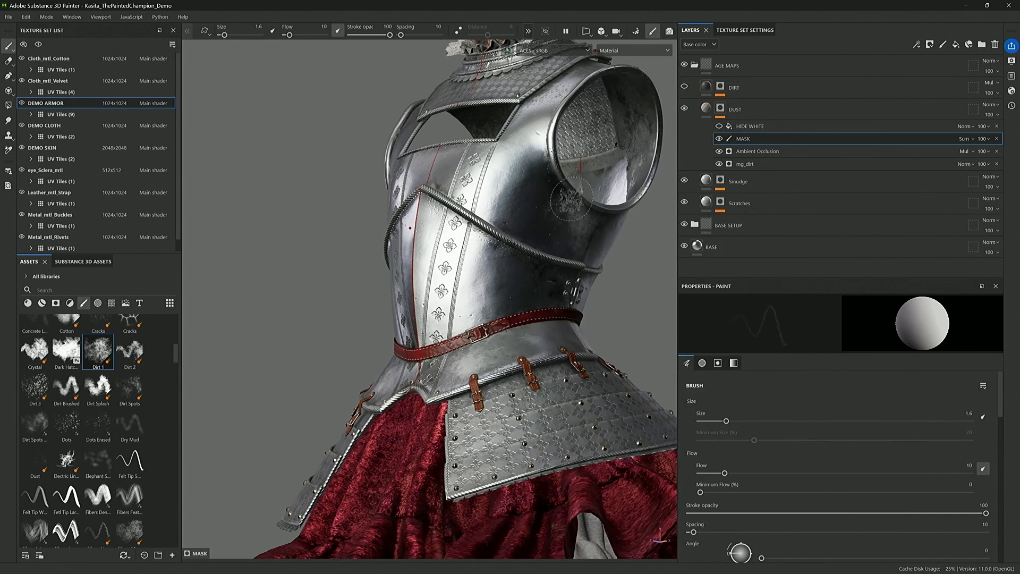
{"action": "key", "text": "x"}
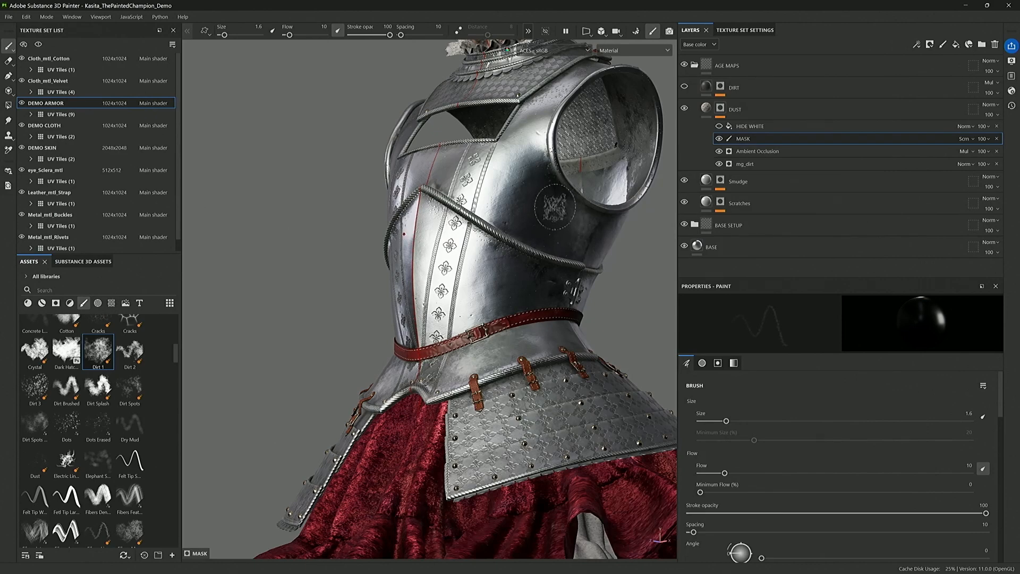
{"action": "left_click_drag", "start_coordinate": [540, 234], "coordinate": [620, 310], "text": "alt"}
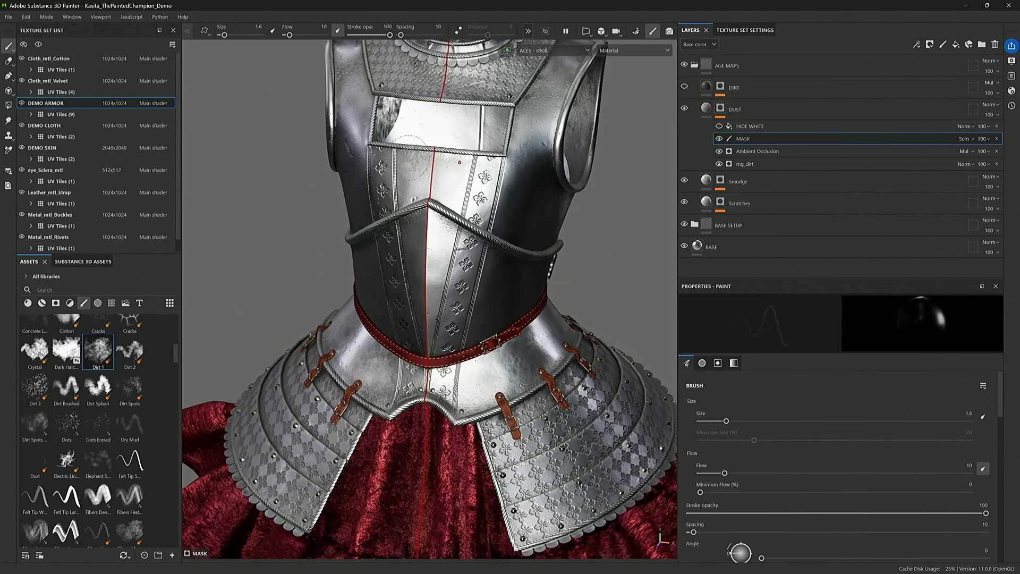
Step: Show the DIRT layer, disable its mask temporarily to examine the dirt fill and its settings, then re-enable the mask
{"action": "left_click", "coordinate": [707, 109]}
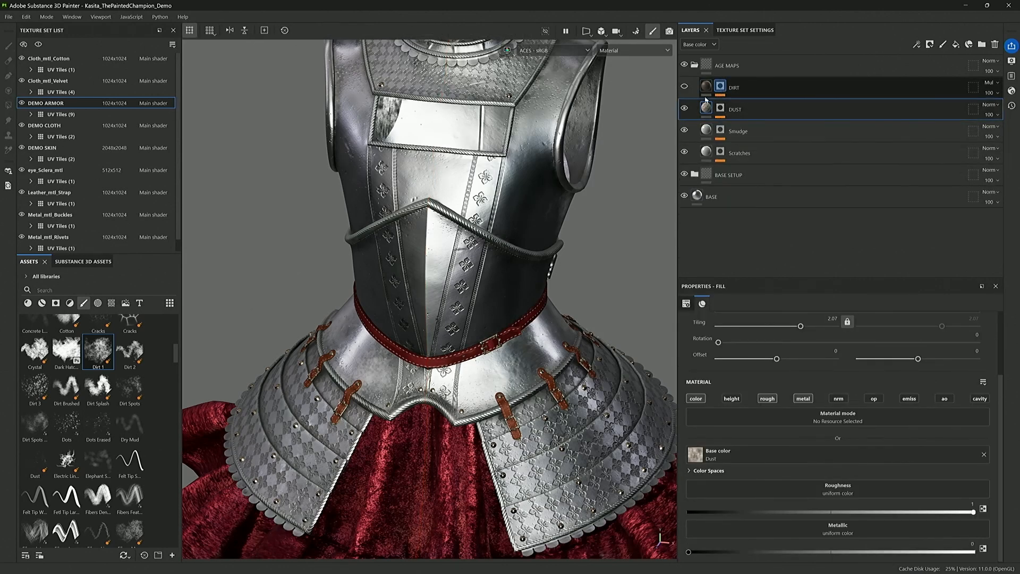
{"action": "left_click", "coordinate": [721, 88]}
{"action": "left_click", "coordinate": [721, 88], "text": "shift"}
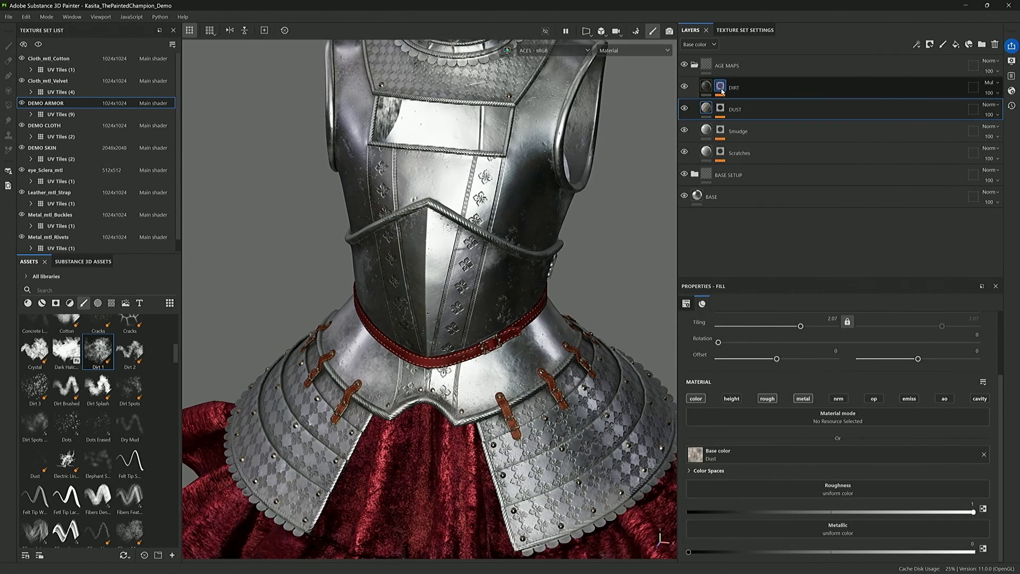
{"action": "left_click_drag", "start_coordinate": [406, 242], "coordinate": [396, 235], "text": "alt"}
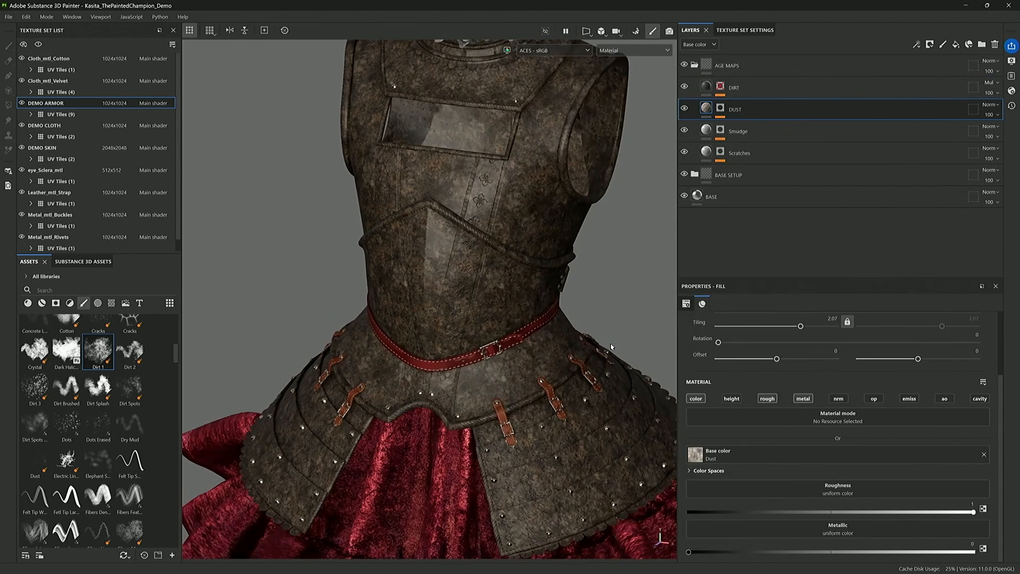
{"action": "left_click", "coordinate": [732, 90]}
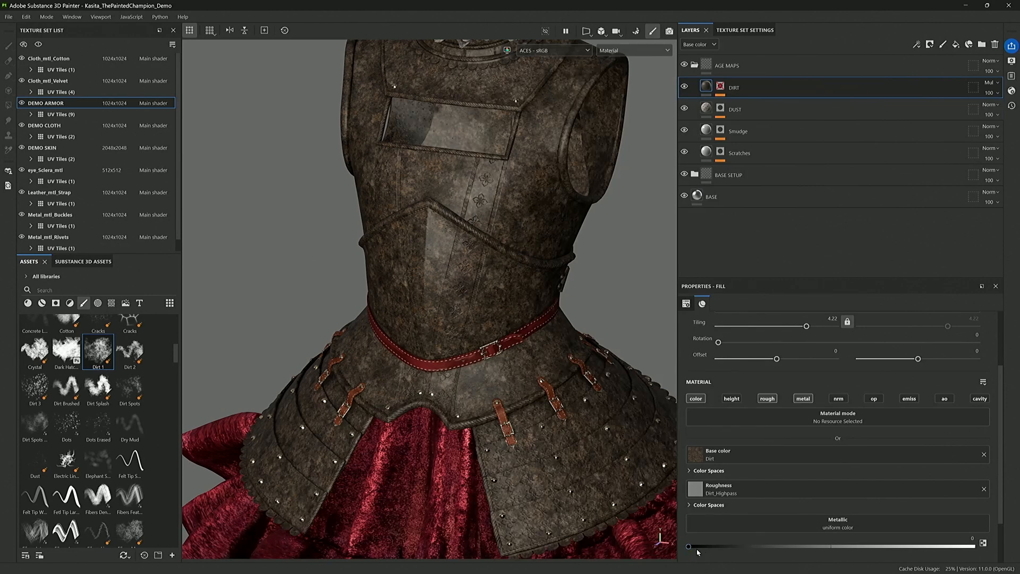
{"action": "left_click", "coordinate": [721, 88]}
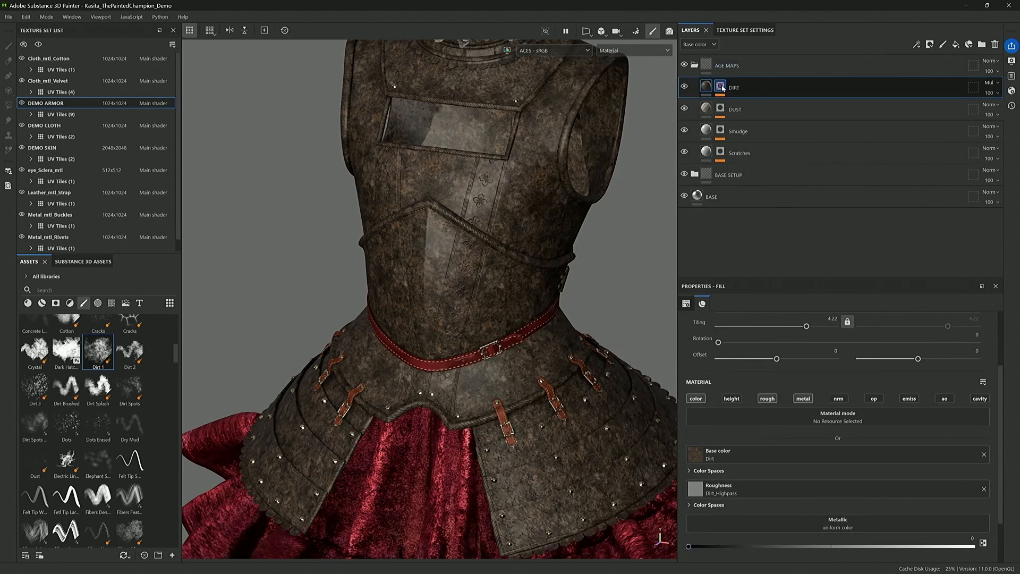
Step: Examine the Dirt generator settings in the DIRT layer's mask, then select the MASK paint effect
{"action": "left_click", "coordinate": [751, 118]}
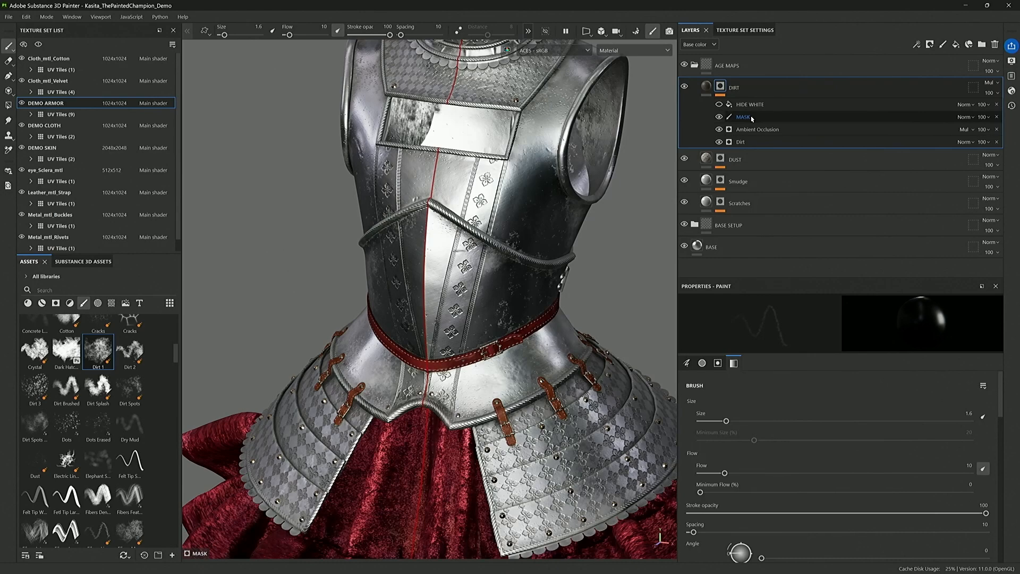
{"action": "left_click", "coordinate": [740, 141]}
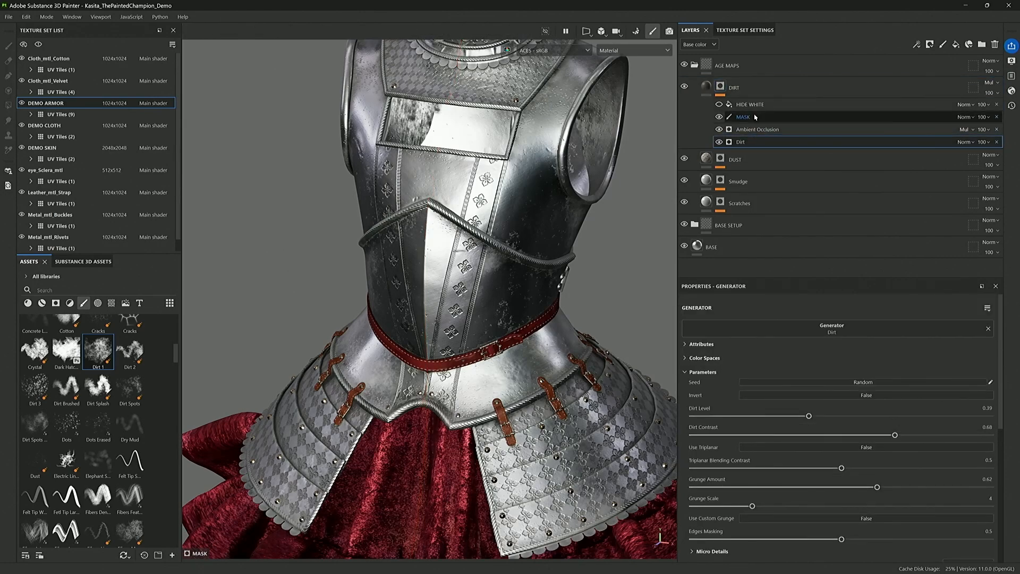
{"action": "left_click", "coordinate": [755, 117]}
Step: Paint dirt in white on the breastplate's side below the armhole, raising the brush flow to 51 for heavier dirt
{"action": "left_click_drag", "start_coordinate": [399, 271], "coordinate": [363, 272], "text": "alt"}
{"action": "left_click_drag", "start_coordinate": [552, 240], "coordinate": [472, 269], "text": "alt"}
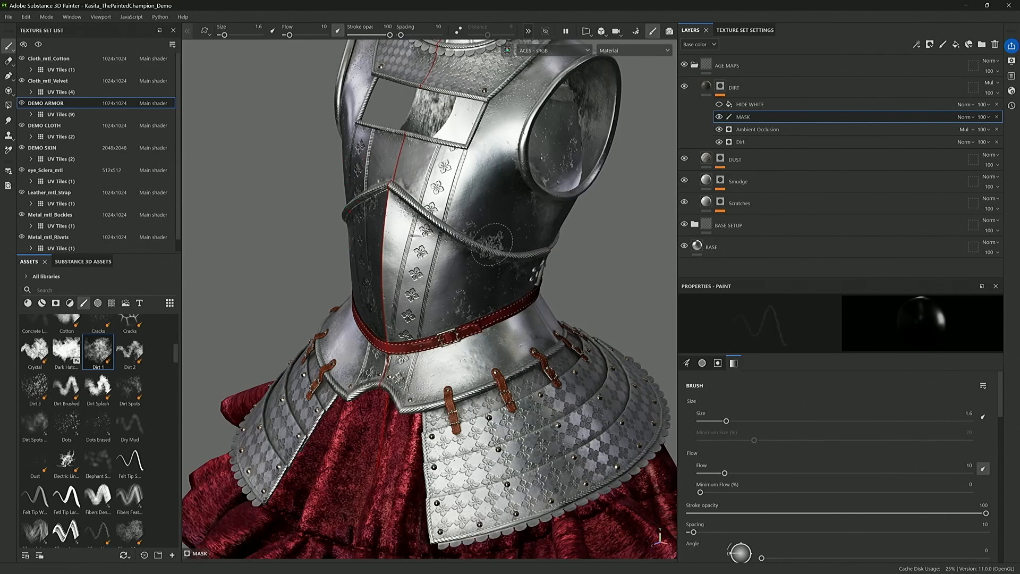
{"action": "mouse_move", "coordinate": [507, 218]}
{"action": "left_mouse_down"}
{"action": "mouse_move", "coordinate": [492, 202]}
{"action": "mouse_move", "coordinate": [484, 212]}
{"action": "mouse_move", "coordinate": [495, 226]}
{"action": "mouse_move", "coordinate": [475, 234]}
{"action": "mouse_move", "coordinate": [473, 223]}
{"action": "mouse_move", "coordinate": [502, 199]}
{"action": "mouse_move", "coordinate": [493, 187]}
{"action": "mouse_move", "coordinate": [509, 228]}
{"action": "left_mouse_up"}
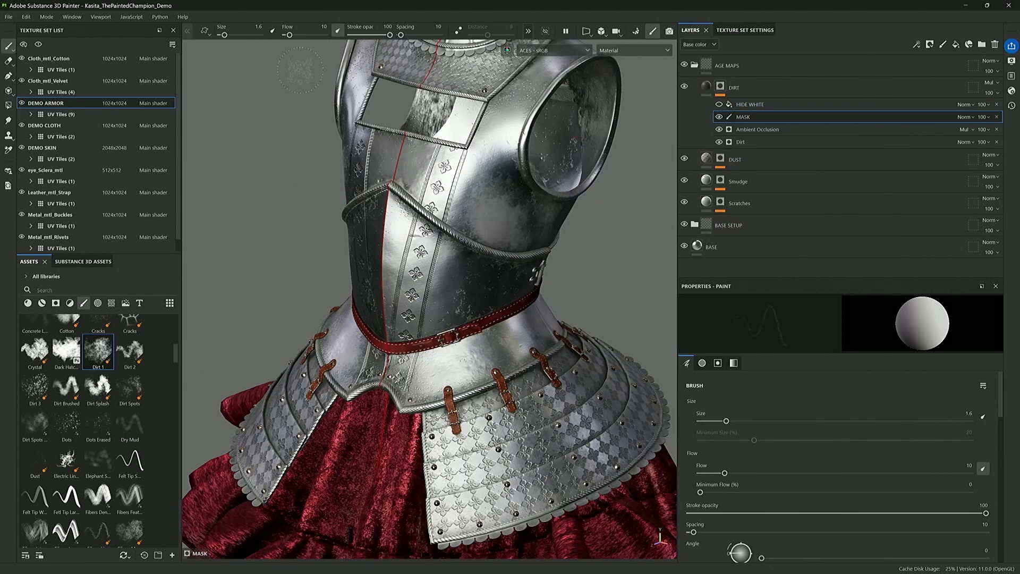
{"action": "left_click_drag", "start_coordinate": [292, 35], "coordinate": [305, 36]}
{"action": "scroll", "coordinate": [480, 246], "scroll_direction": "up", "scroll_amount": 5}
{"action": "mouse_move", "coordinate": [480, 246]}
{"action": "left_mouse_down", "text": "alt"}
{"action": "mouse_move", "coordinate": [481, 223]}
{"action": "mouse_move", "coordinate": [471, 234]}
{"action": "mouse_move", "coordinate": [495, 247]}
{"action": "mouse_move", "coordinate": [476, 263]}
{"action": "mouse_move", "coordinate": [516, 279]}
{"action": "mouse_move", "coordinate": [463, 265]}
{"action": "mouse_move", "coordinate": [493, 280]}
{"action": "mouse_move", "coordinate": [470, 305]}
{"action": "mouse_move", "coordinate": [518, 319]}
{"action": "mouse_move", "coordinate": [478, 335]}
{"action": "mouse_move", "coordinate": [512, 304]}
{"action": "mouse_move", "coordinate": [526, 319]}
{"action": "mouse_move", "coordinate": [478, 274]}
{"action": "mouse_move", "coordinate": [458, 312]}
{"action": "mouse_move", "coordinate": [499, 311]}
{"action": "mouse_move", "coordinate": [513, 266]}
{"action": "left_mouse_up", "text": "alt"}
{"action": "mouse_move", "coordinate": [512, 266]}
{"action": "left_mouse_down", "text": "alt"}
{"action": "mouse_move", "coordinate": [432, 246]}
{"action": "mouse_move", "coordinate": [526, 236]}
{"action": "mouse_move", "coordinate": [511, 236]}
{"action": "left_mouse_up", "text": "alt"}
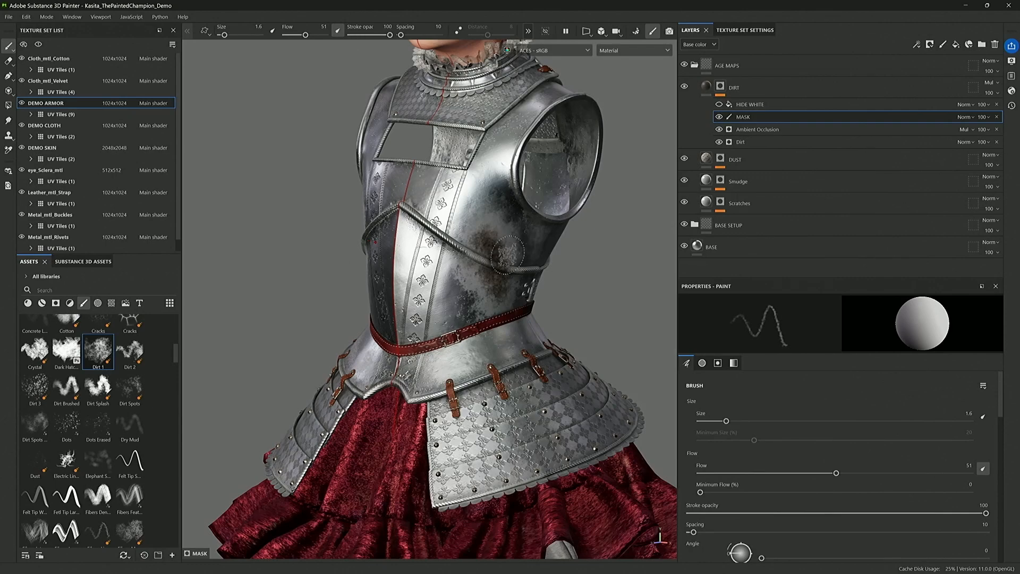
Step: Examine the painted dirt in the mask, Base color, Height and Metallic views, then return to the full material
{"action": "key", "text": "c"}
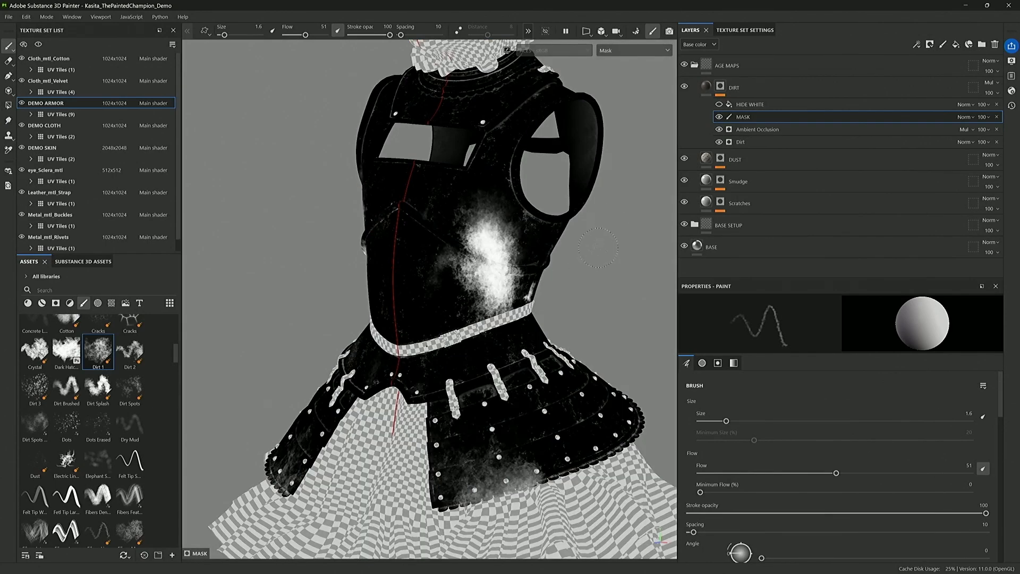
{"action": "key", "text": "shift+c"}
{"action": "key", "text": "shift+c"}
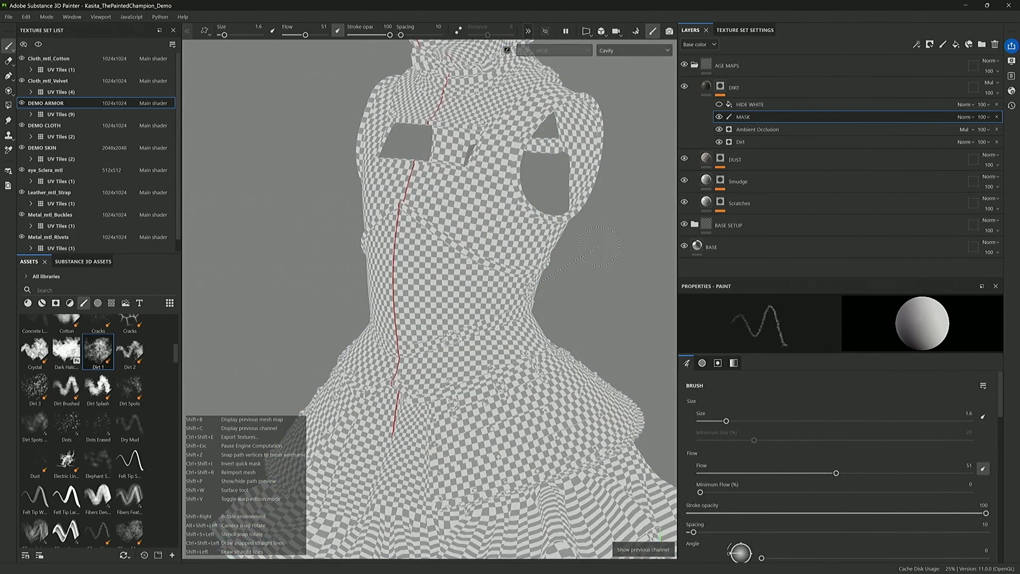
{"action": "left_click", "coordinate": [630, 51]}
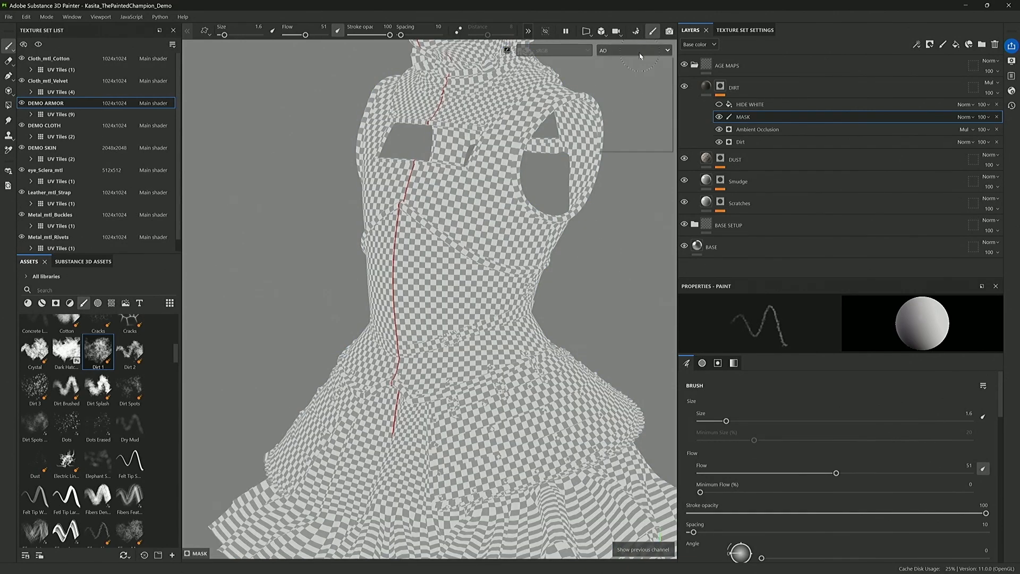
{"action": "left_click", "coordinate": [616, 91]}
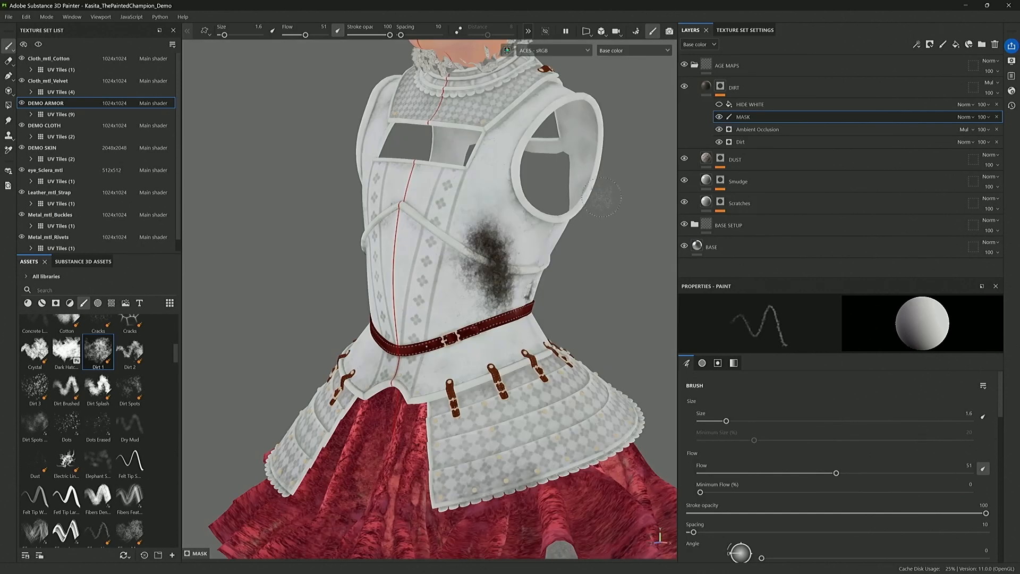
{"action": "key", "text": "c"}
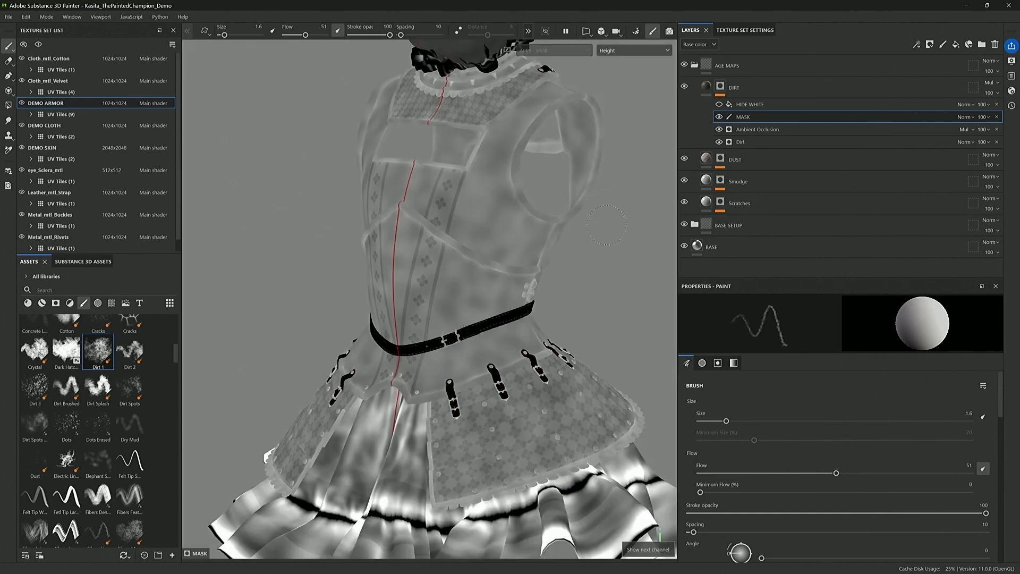
{"action": "key", "text": "c"}
{"action": "key", "text": "c"}
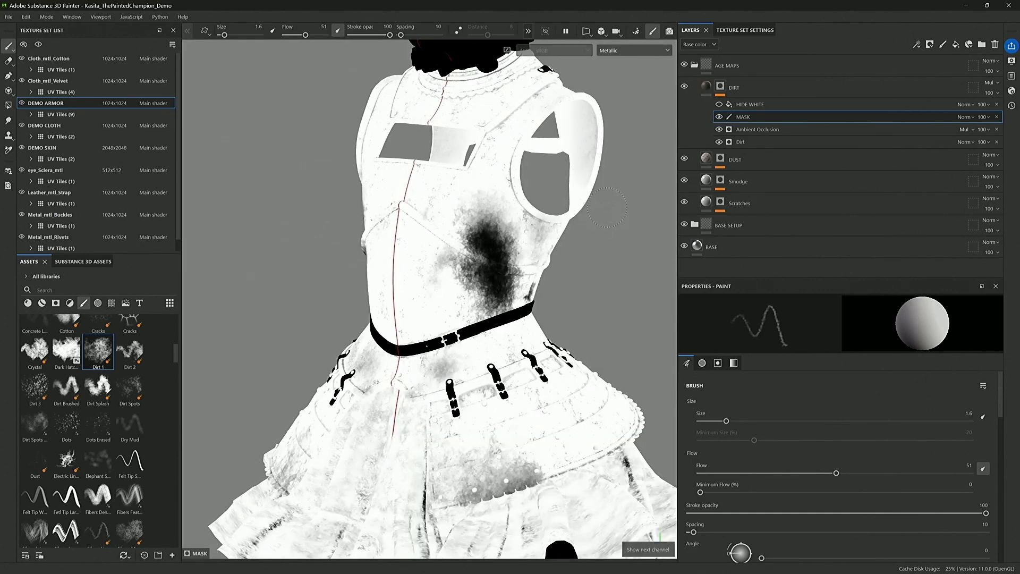
{"action": "key", "text": "m"}
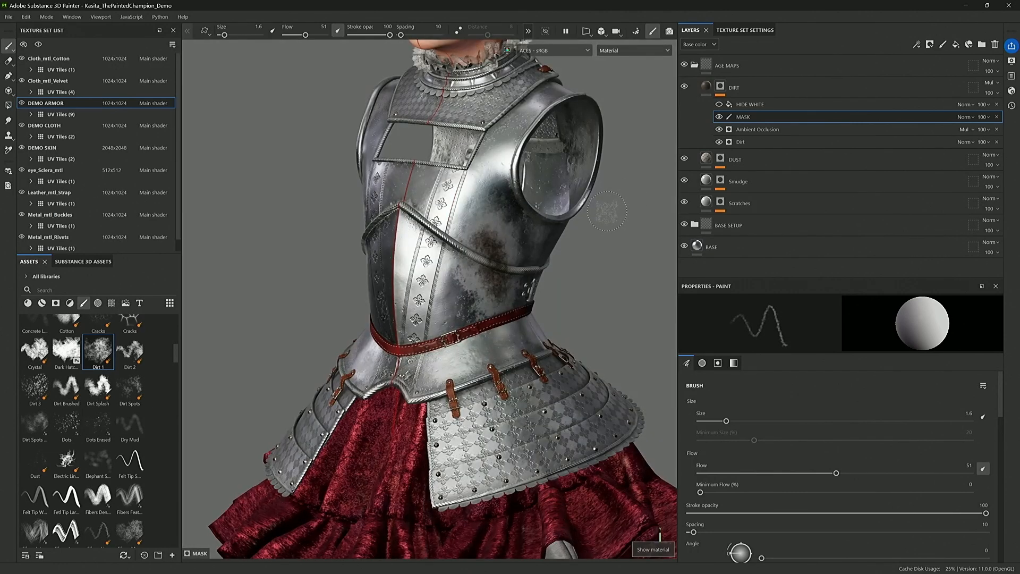
Step: Undo the dirt strokes painted on the breastplate
{"action": "left_click", "coordinate": [695, 64]}
{"action": "left_click_drag", "start_coordinate": [555, 218], "coordinate": [563, 233], "text": "alt"}
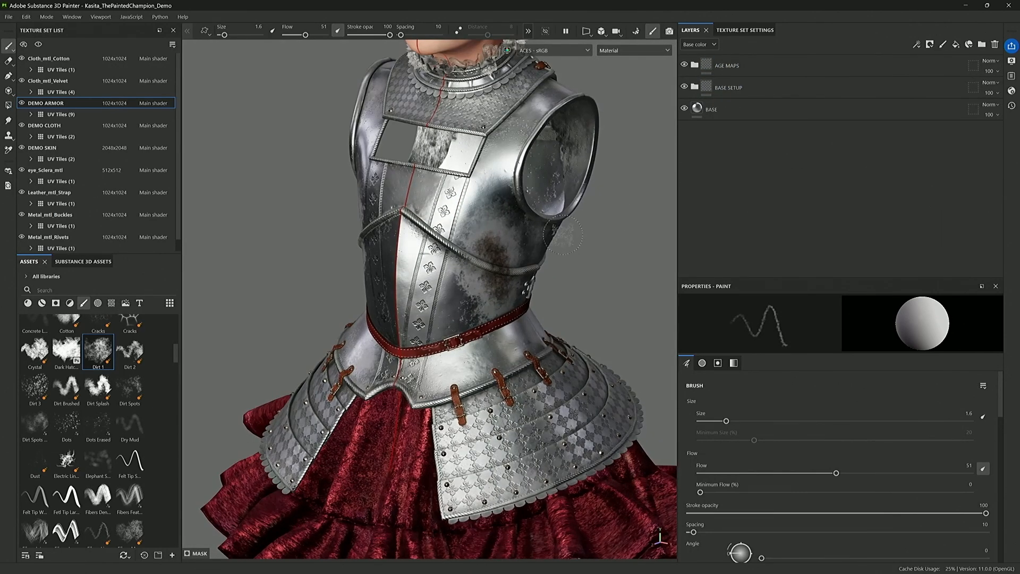
{"action": "key", "text": "ctrl+z"}
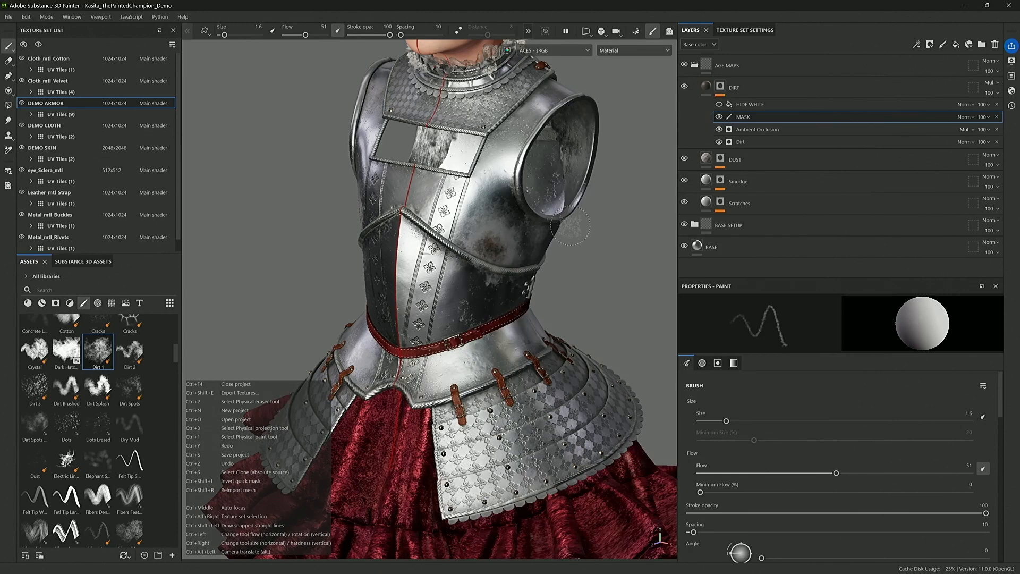
{"action": "key", "text": "ctrl+z"}
{"action": "key", "text": "ctrl+z"}
{"action": "key", "text": "ctrl+z"}
{"action": "key", "text": "ctrl+z"}
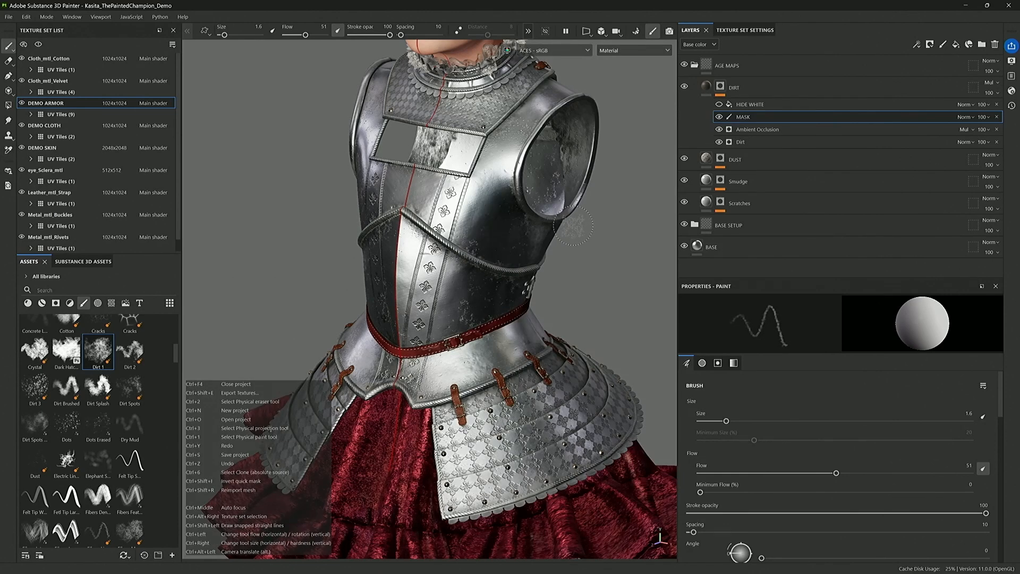
{"action": "scroll", "coordinate": [573, 225], "scroll_direction": "down", "scroll_amount": 5}
{"action": "left_click_drag", "start_coordinate": [573, 225], "coordinate": [468, 213], "text": "alt"}
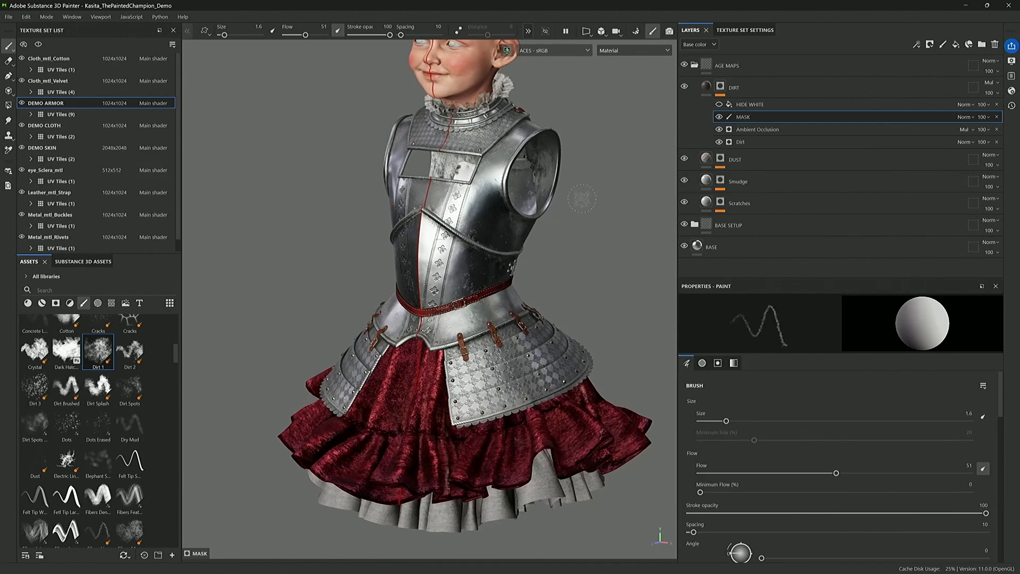
{"action": "left_click_drag", "start_coordinate": [582, 199], "coordinate": [611, 204], "text": "alt"}
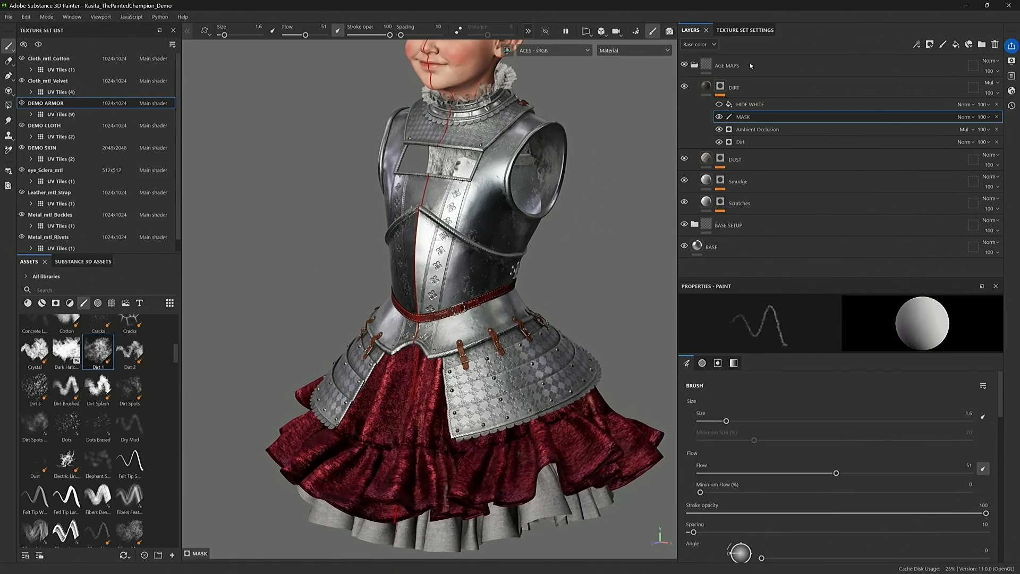
Step: Collapse the armor's AGE MAPS folder, then isolate the skirt in the viewport with the DEMO CLOTH texture set visible and selected
{"action": "left_click", "coordinate": [695, 65]}
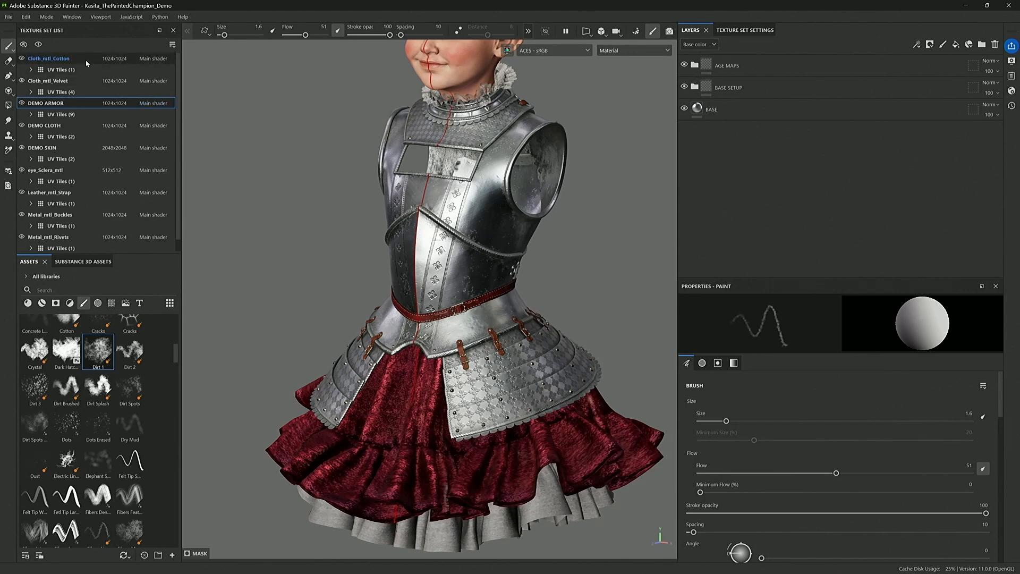
{"action": "left_click", "coordinate": [136, 59]}
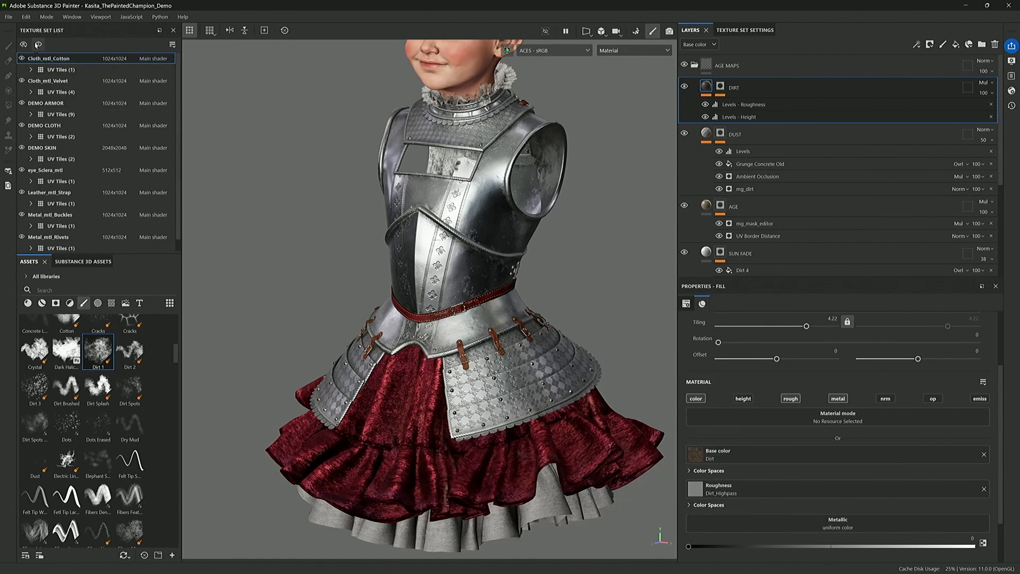
{"action": "left_click", "coordinate": [38, 44]}
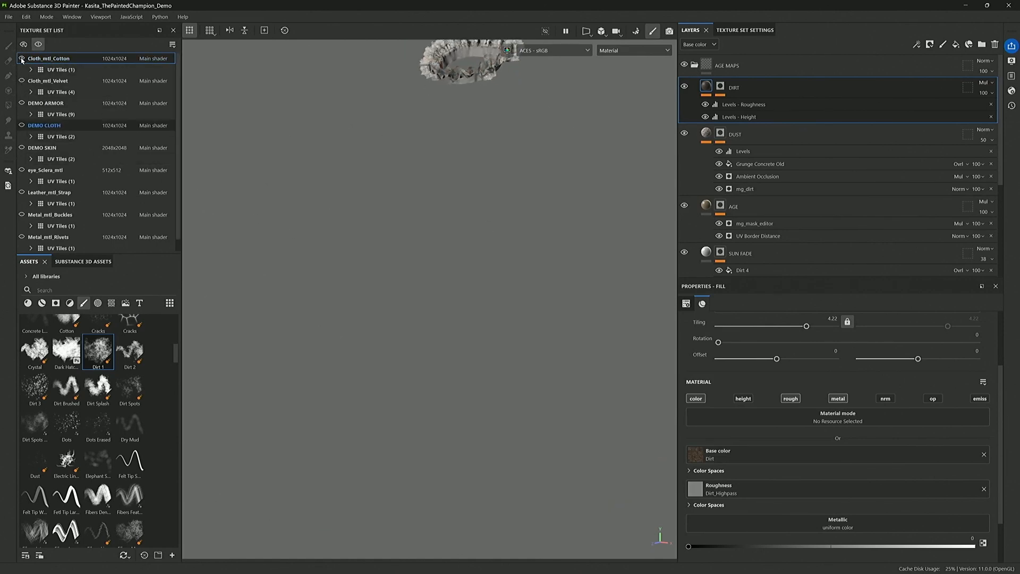
{"action": "left_click", "coordinate": [22, 125]}
{"action": "middle_click_drag", "start_coordinate": [414, 219], "coordinate": [411, 149], "text": "alt"}
{"action": "right_click_drag", "start_coordinate": [413, 150], "coordinate": [508, 287], "text": "alt"}
{"action": "middle_click_drag", "start_coordinate": [523, 247], "coordinate": [560, 172], "text": "alt"}
{"action": "right_click_drag", "start_coordinate": [534, 186], "coordinate": [574, 222], "text": "alt"}
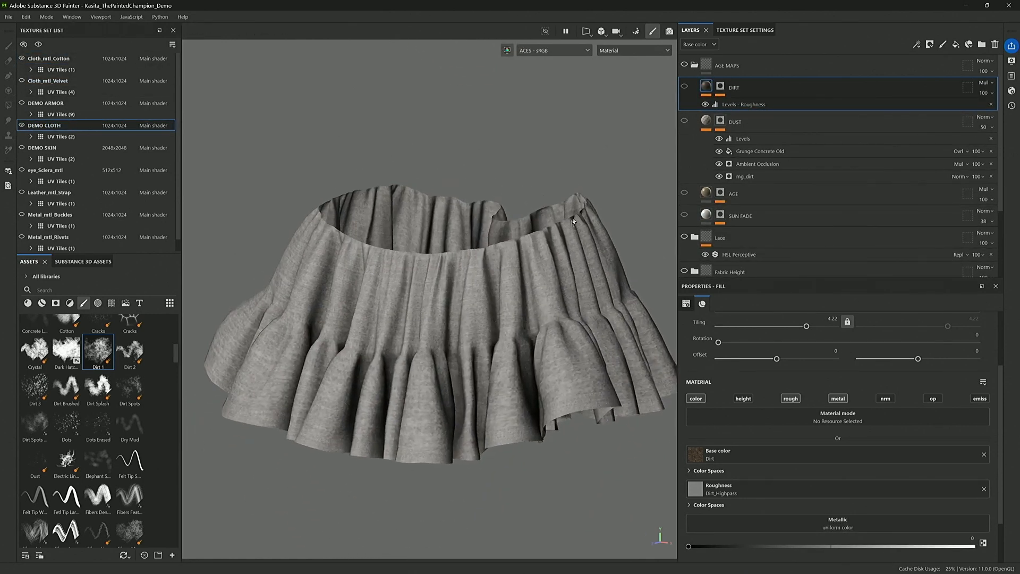
{"action": "right_click_drag", "start_coordinate": [556, 276], "coordinate": [512, 248], "text": "alt"}
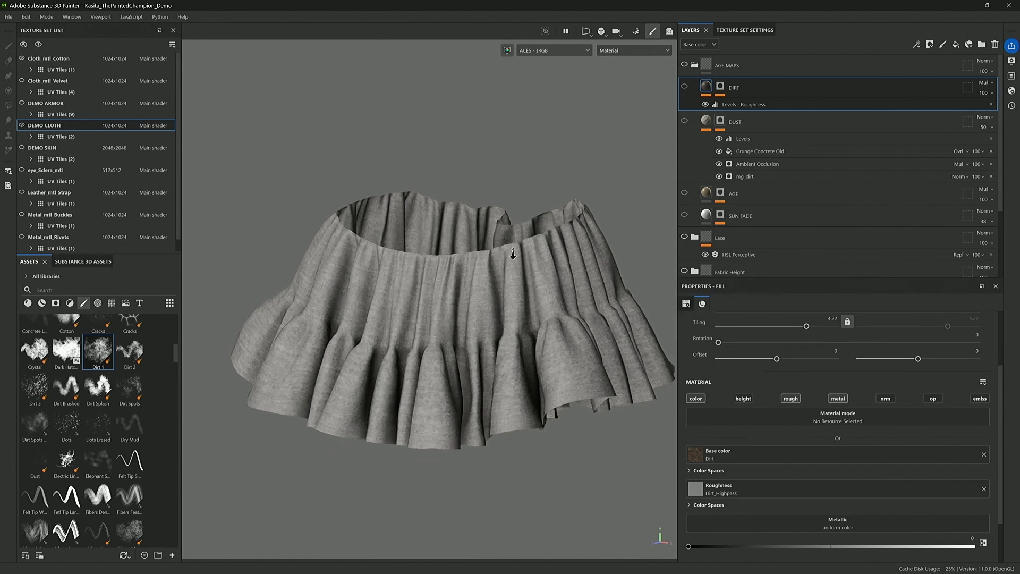
{"action": "middle_click_drag", "start_coordinate": [512, 248], "coordinate": [504, 233], "text": "alt"}
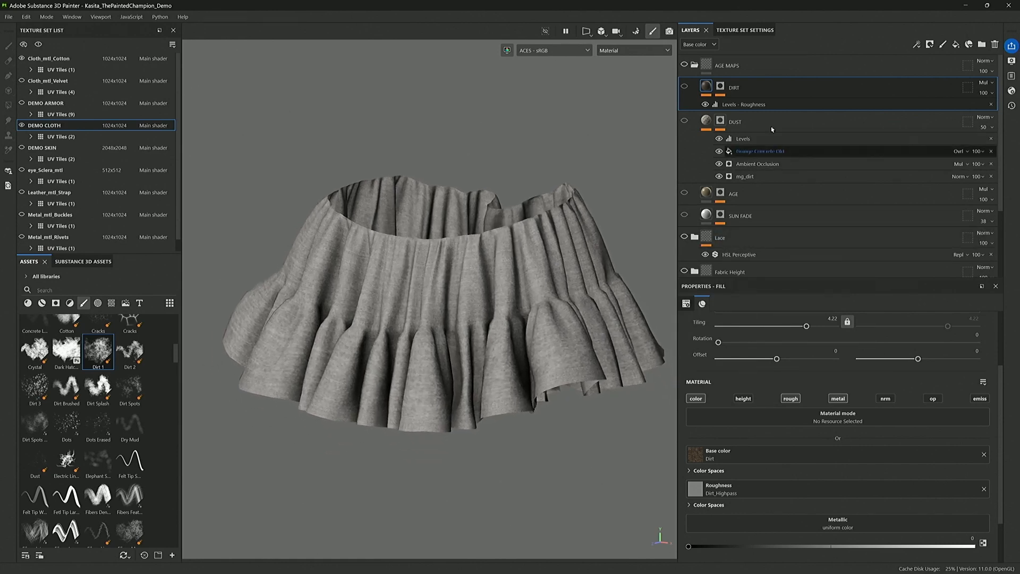
Step: Collapse the skirt's AGE MAPS folder, review the Fabric BASE linen settings, and set its HSL Perceptive filter's lightness to 0.173
{"action": "left_click", "coordinate": [695, 65]}
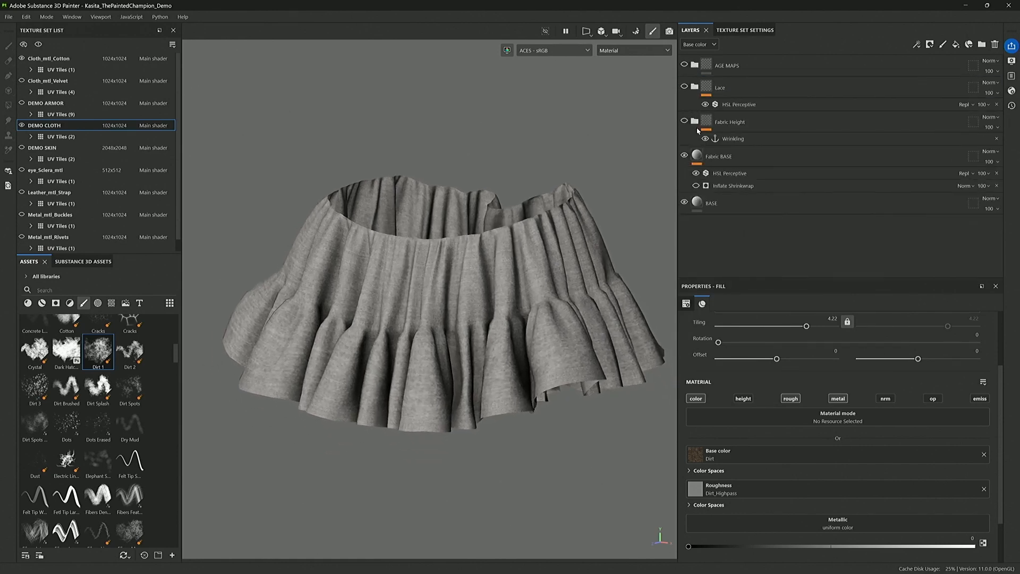
{"action": "left_click", "coordinate": [712, 161]}
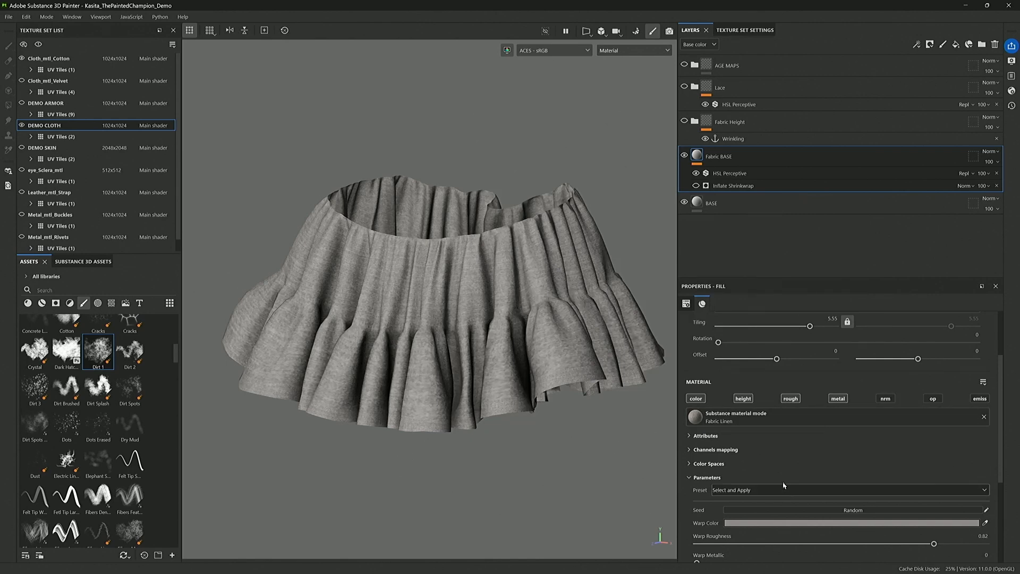
{"action": "scroll", "coordinate": [791, 427], "scroll_direction": "down", "scroll_amount": 2}
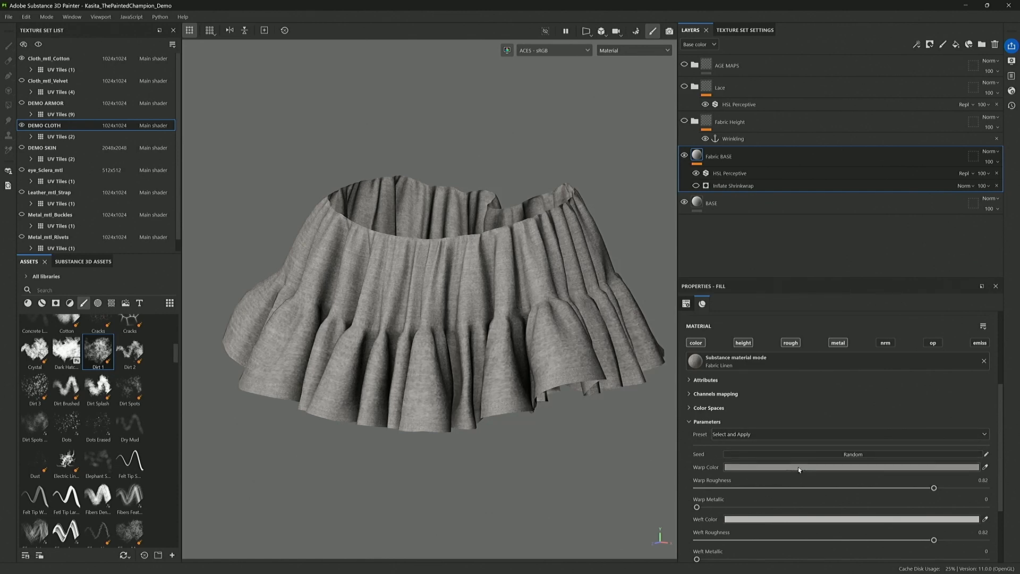
{"action": "left_click", "coordinate": [731, 178]}
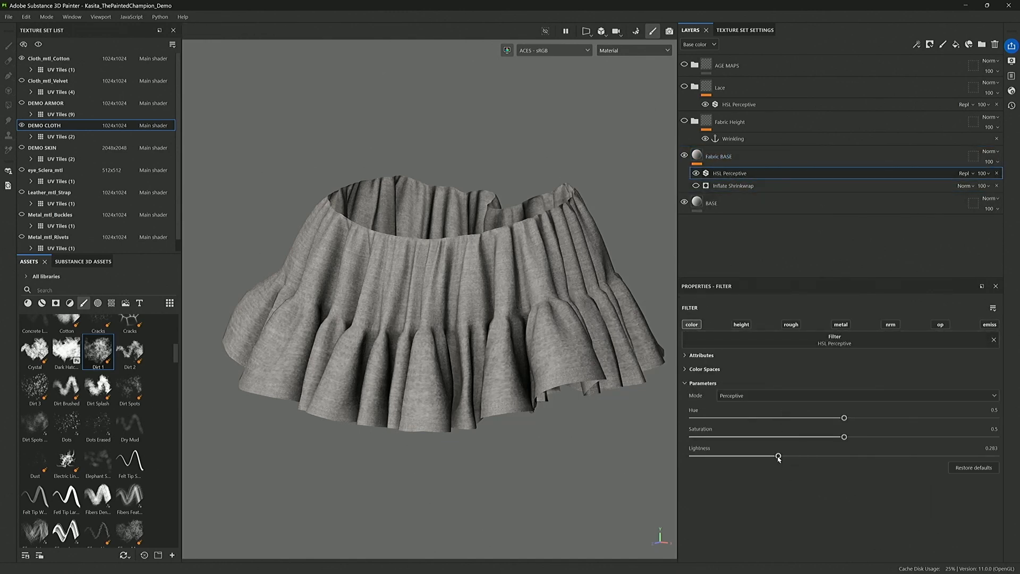
{"action": "left_click_drag", "start_coordinate": [779, 458], "coordinate": [746, 464]}
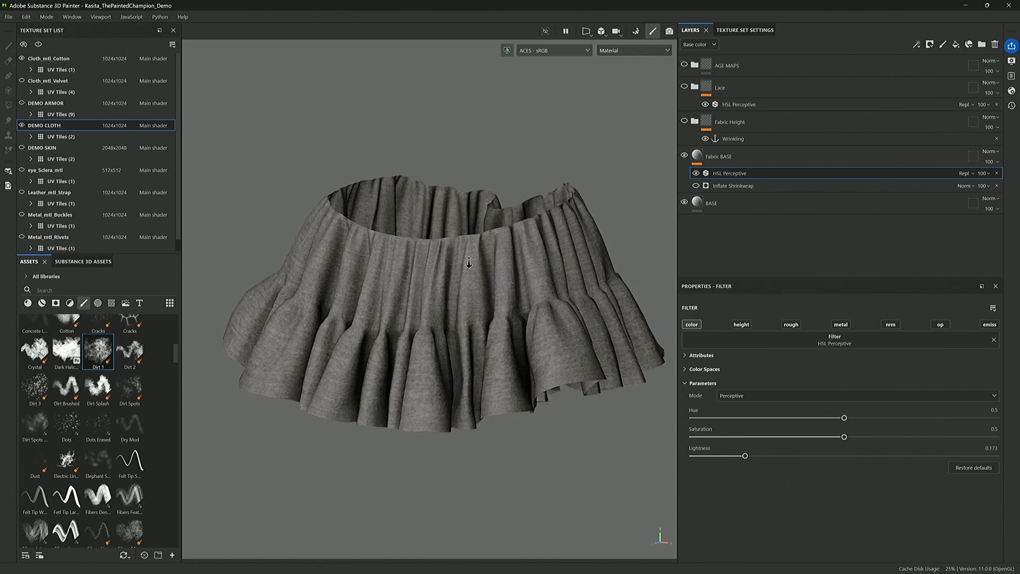
Step: Examine the skirt's individual material channels, ending on the Height channel
{"action": "right_click_drag", "start_coordinate": [468, 263], "coordinate": [546, 299], "text": "alt"}
{"action": "left_click_drag", "start_coordinate": [506, 306], "coordinate": [508, 318], "text": "alt"}
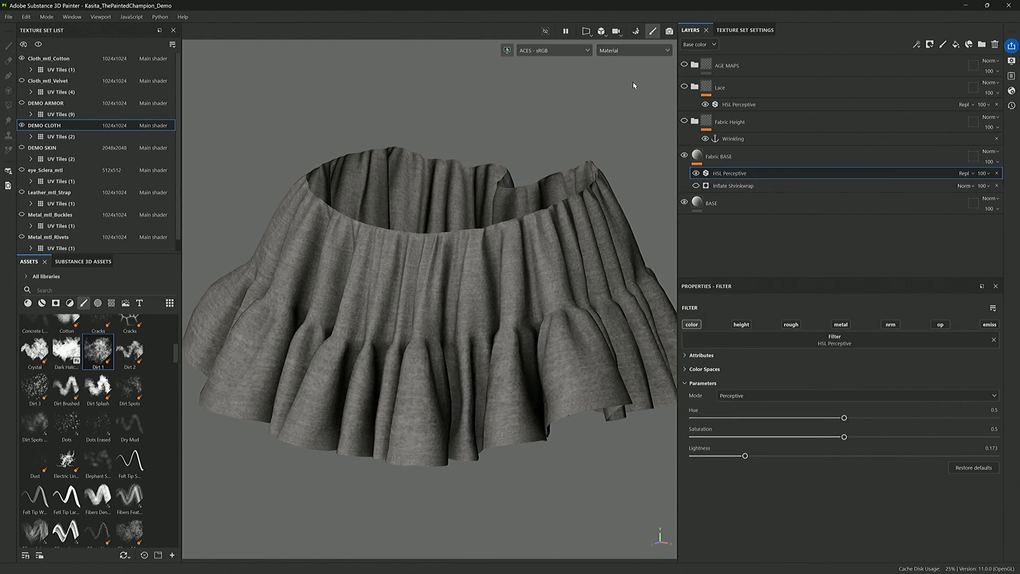
{"action": "key", "text": "c"}
{"action": "key", "text": "c"}
{"action": "key", "text": "c"}
{"action": "key", "text": "c"}
{"action": "key", "text": "c"}
{"action": "key", "text": "c"}
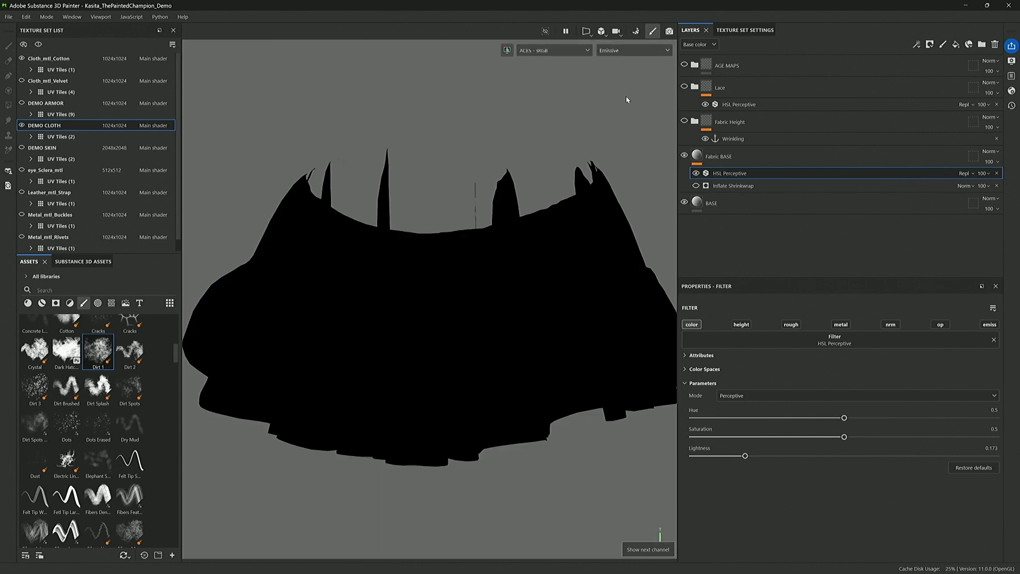
{"action": "key", "text": "c"}
{"action": "key", "text": "c"}
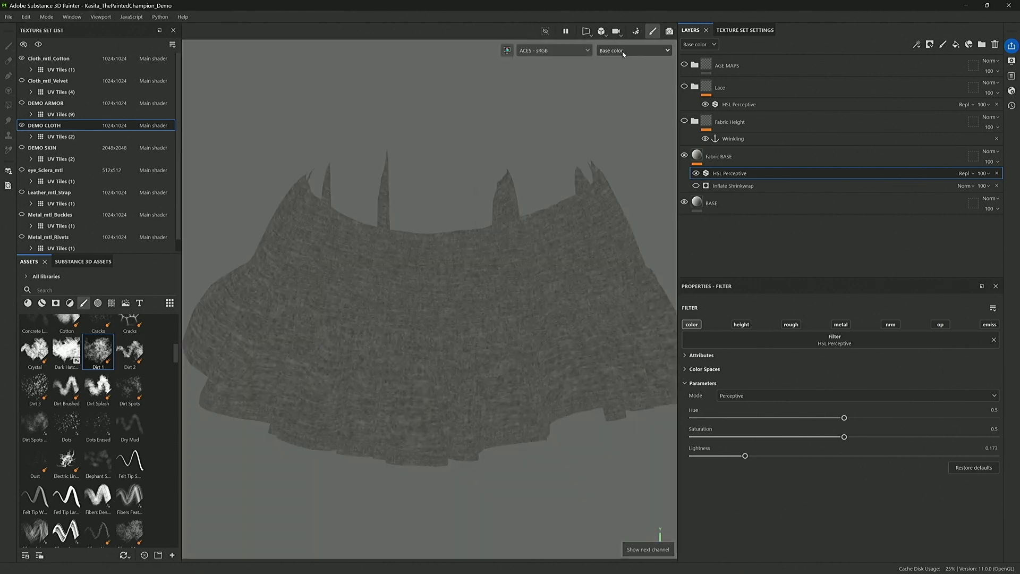
{"action": "left_click", "coordinate": [623, 52]}
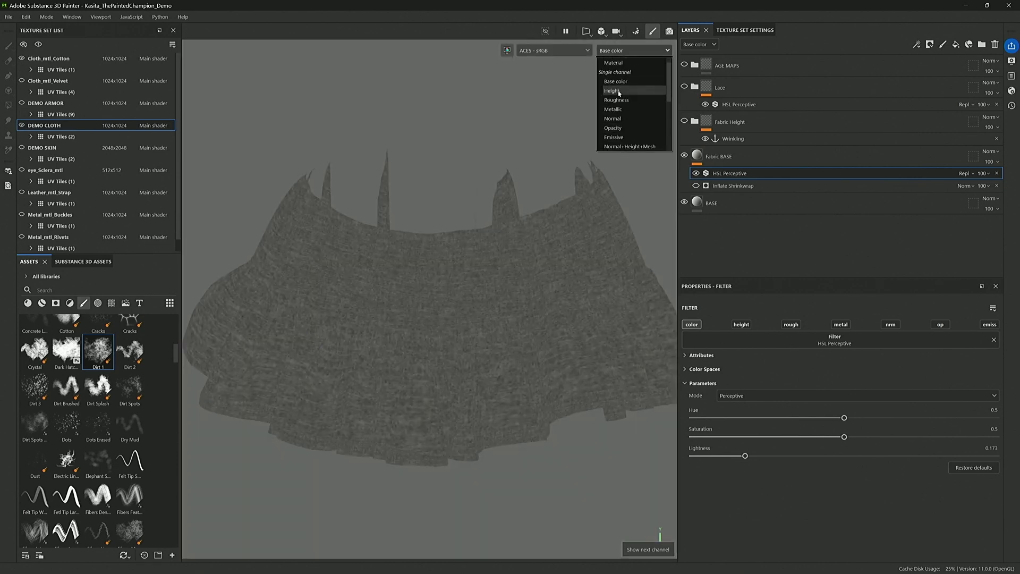
{"action": "left_click", "coordinate": [623, 91]}
{"action": "right_click_drag", "start_coordinate": [532, 304], "coordinate": [490, 314], "text": "alt"}
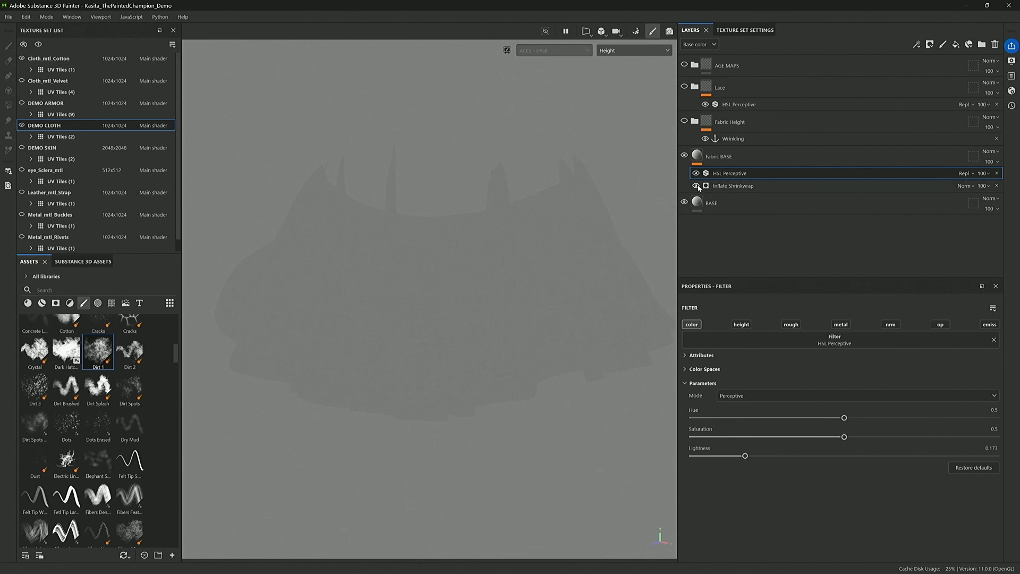
Step: Enable Fabric BASE's Inflate Shrinkwrap generator, inspect it in the Height channel, then return to the full material and compare the layer
{"action": "left_click", "coordinate": [731, 189]}
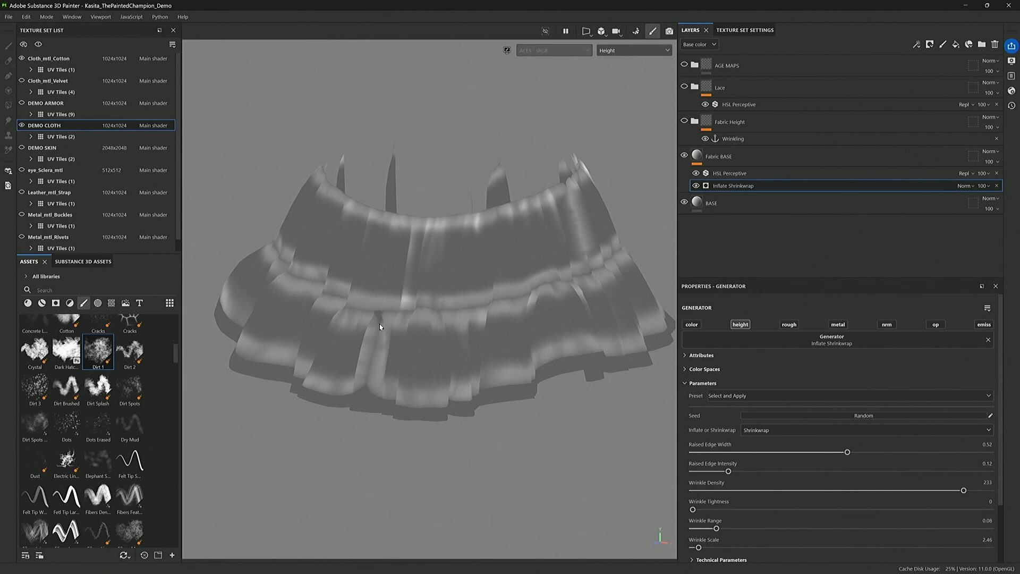
{"action": "right_click_drag", "start_coordinate": [447, 318], "coordinate": [497, 335], "text": "alt"}
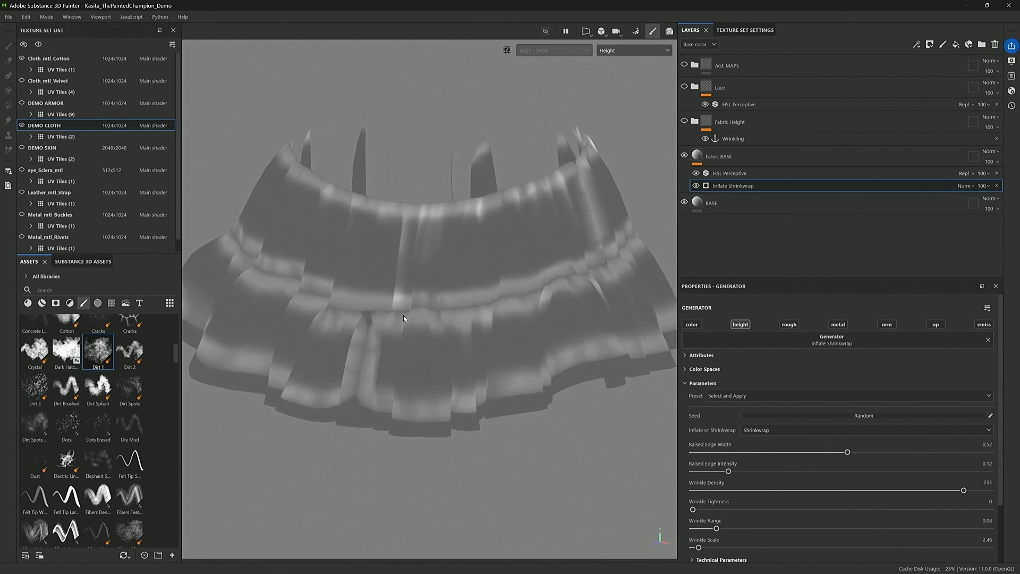
{"action": "left_click_drag", "start_coordinate": [535, 362], "coordinate": [504, 353], "text": "alt"}
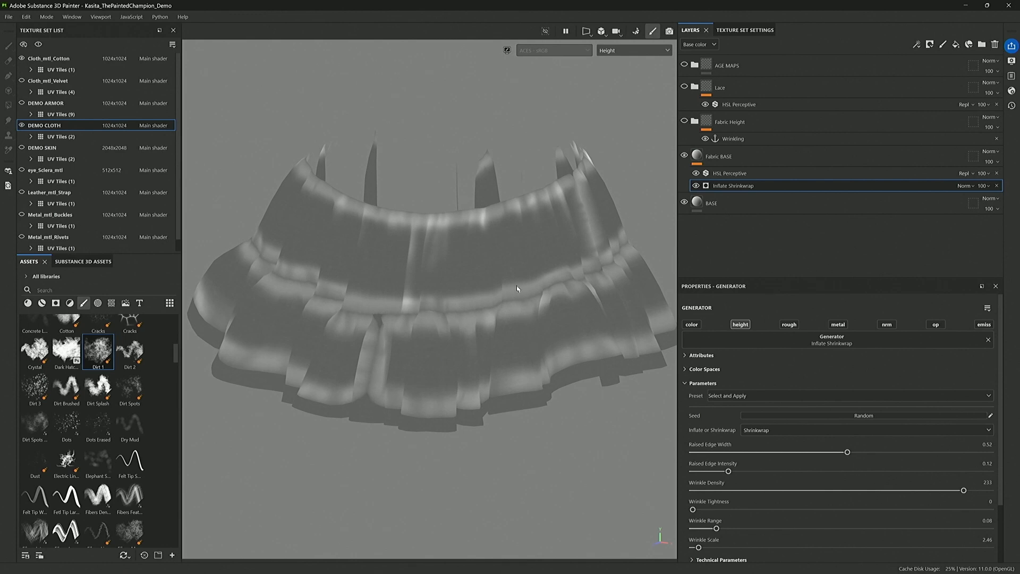
{"action": "key", "text": "m"}
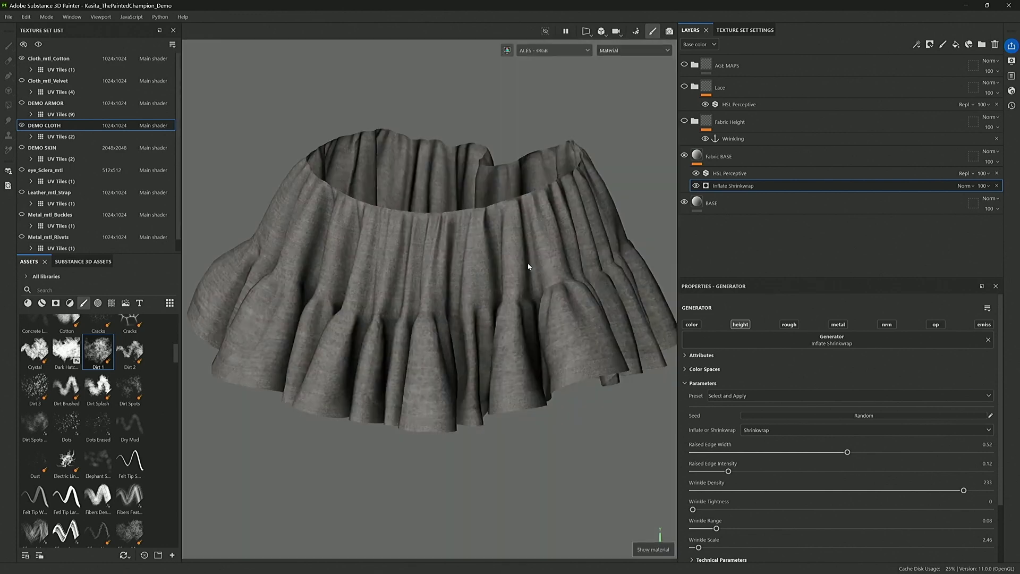
{"action": "left_click", "coordinate": [686, 159]}
{"action": "left_click", "coordinate": [685, 157]}
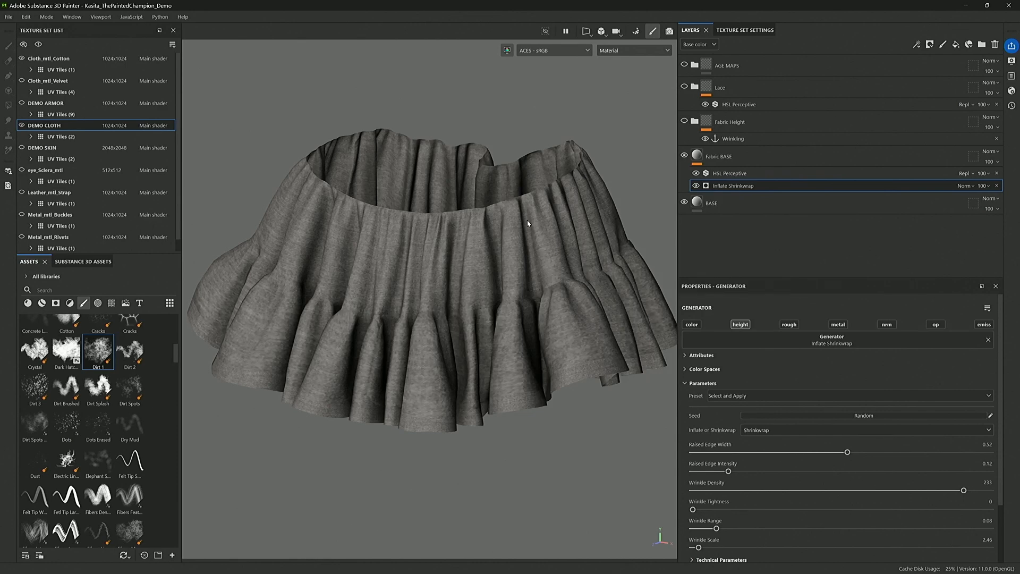
Step: Make the Fabric Height folder visible, expand it, and select its Wrinkles - Large fill layer
{"action": "left_click", "coordinate": [685, 121]}
{"action": "left_click", "coordinate": [694, 122]}
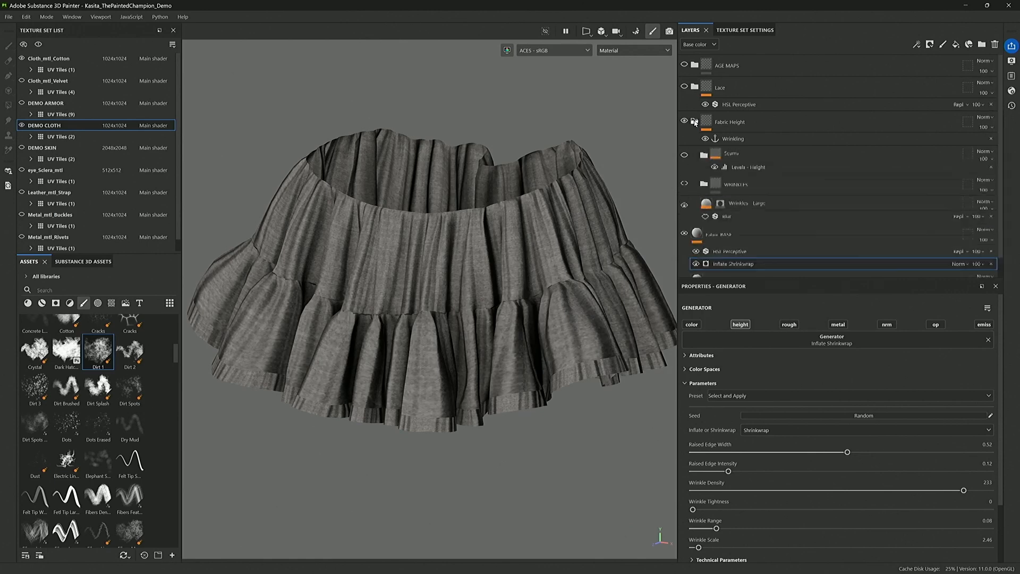
{"action": "left_click", "coordinate": [712, 213]}
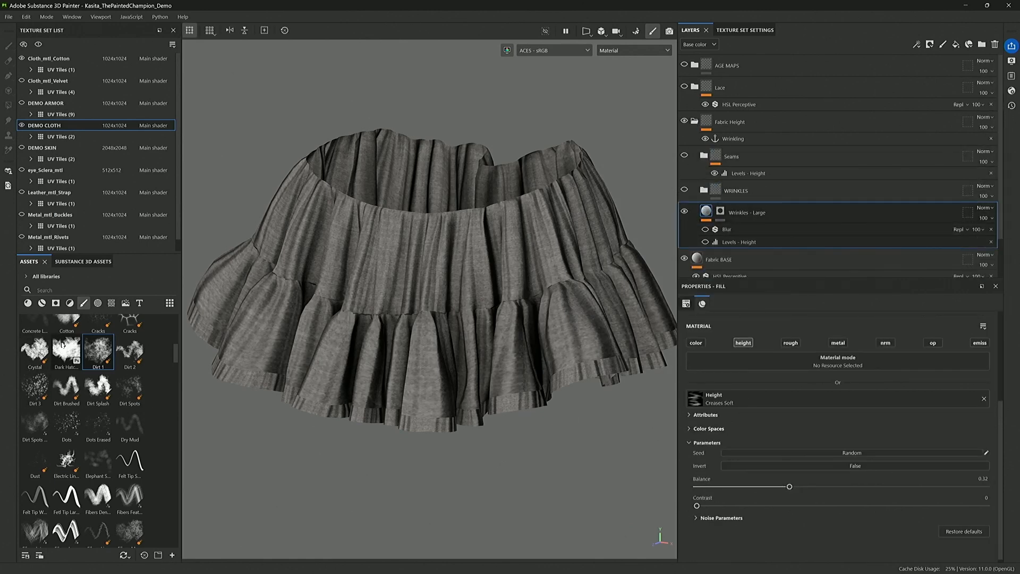
Step: Search the texture assets for "cloth fold"
{"action": "left_click", "coordinate": [111, 303]}
{"action": "left_click", "coordinate": [93, 291]}
{"action": "type", "text": "d"}
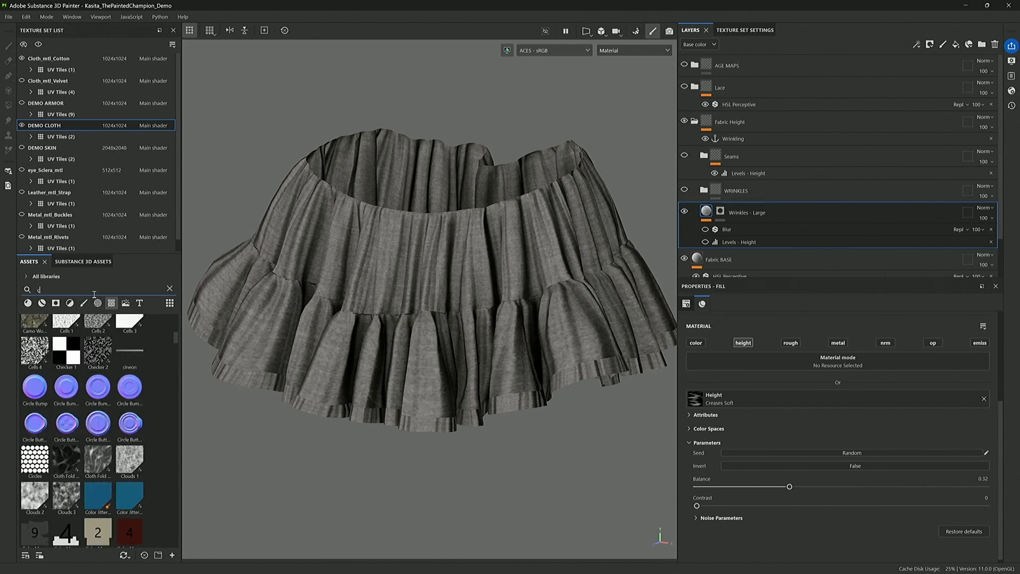
{"action": "type", "text": "lot"}
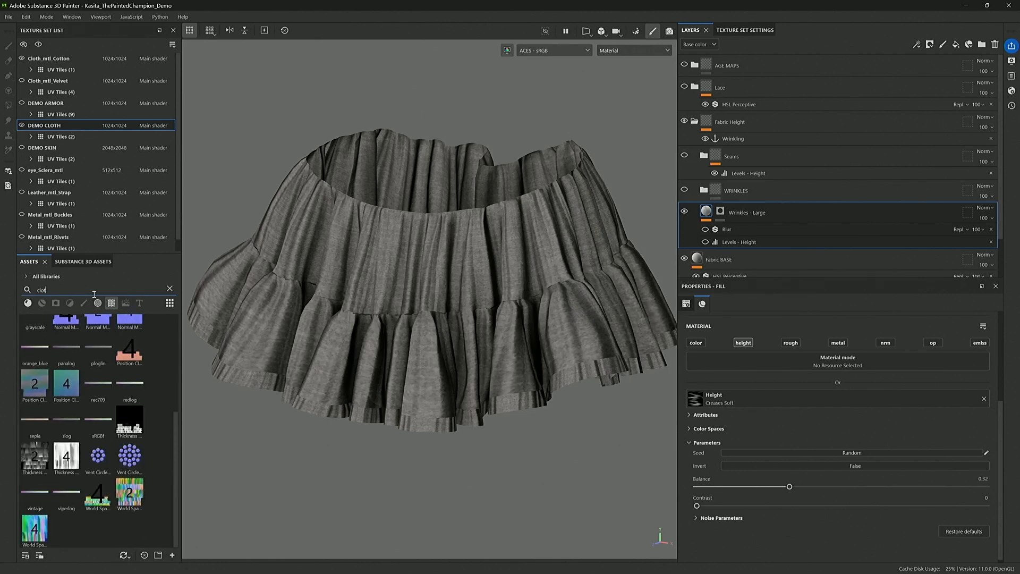
{"action": "type", "text": "h fold"}
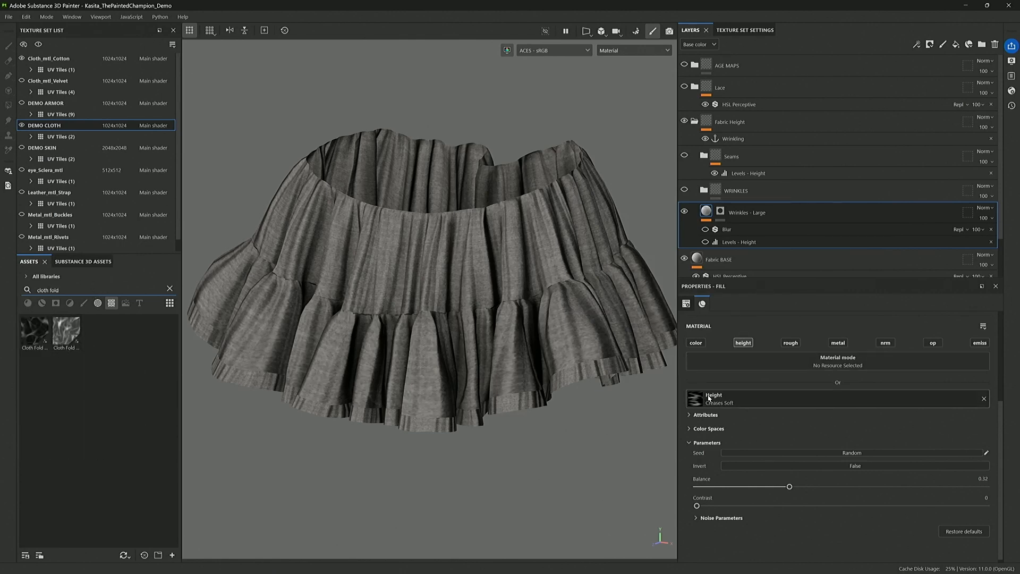
Step: Enable the Levels - Height and Blur effects on Wrinkles - Large plus the WRINKLES folder, checking them in the Height channel
{"action": "left_click", "coordinate": [685, 211]}
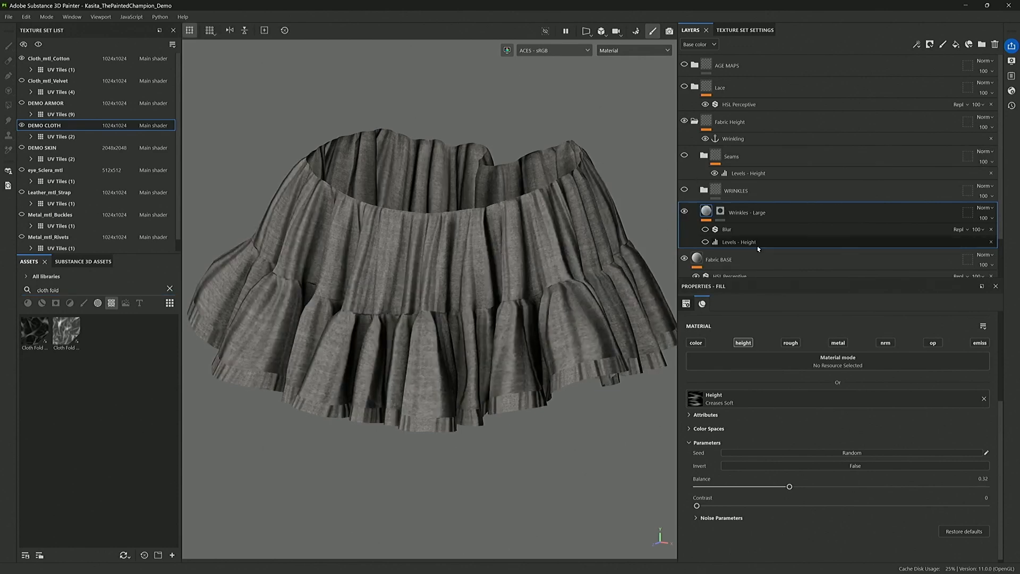
{"action": "left_click", "coordinate": [706, 243]}
{"action": "left_click", "coordinate": [706, 229]}
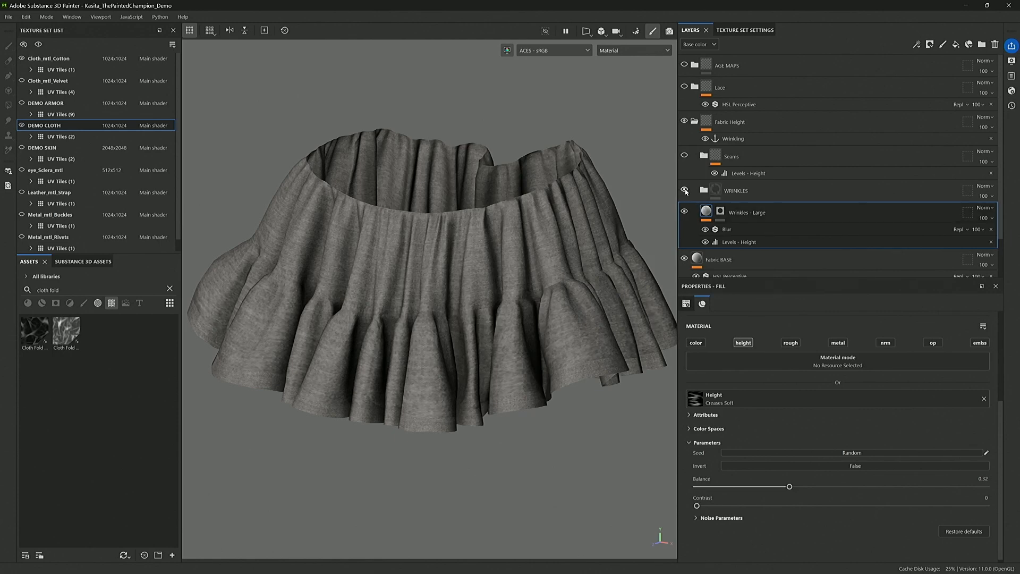
{"action": "key", "text": "c"}
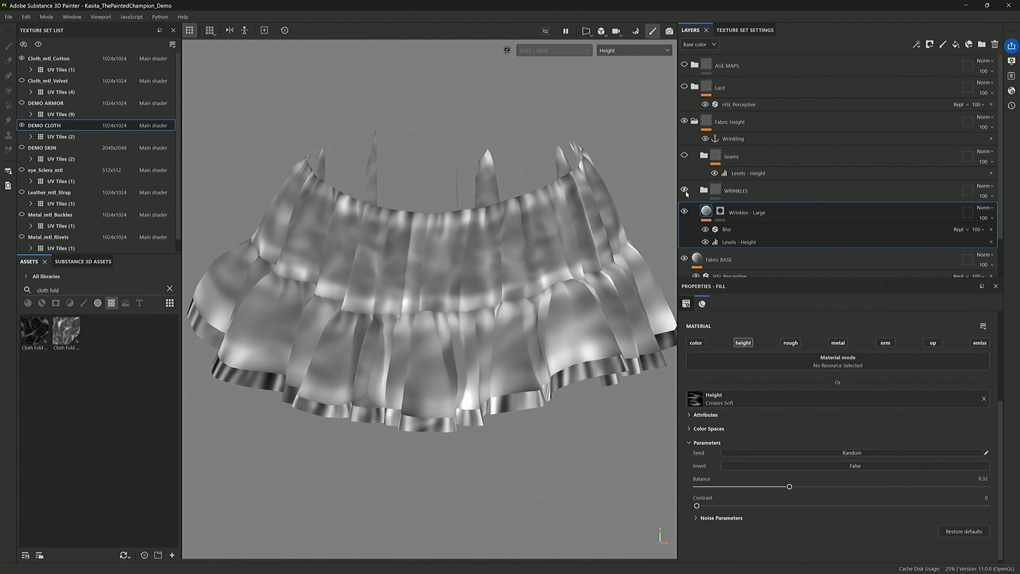
{"action": "key", "text": "m"}
Step: Make the Seams folder visible and select it, then collapse the Fabric Height folder
{"action": "left_click", "coordinate": [686, 156]}
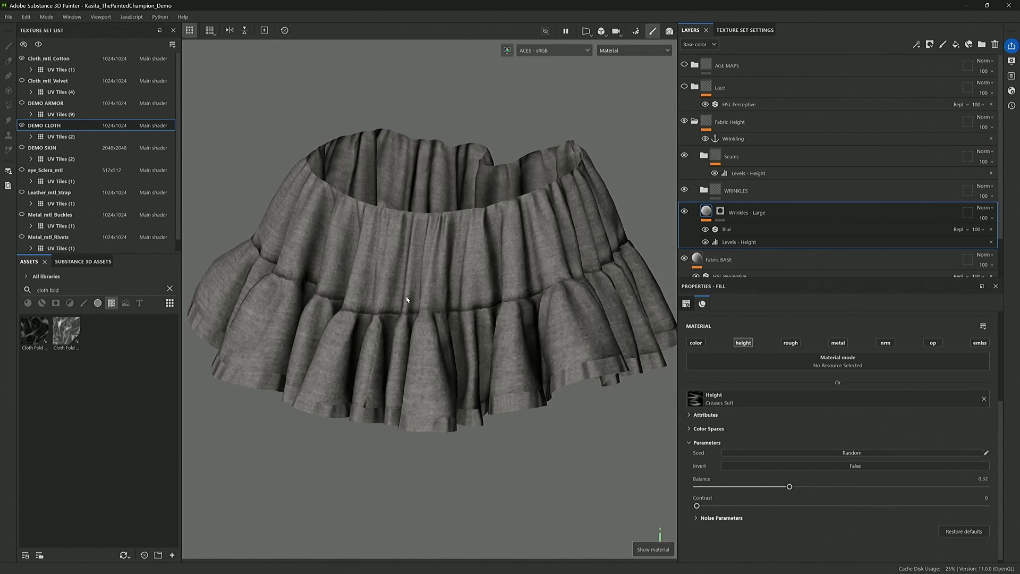
{"action": "left_click", "coordinate": [730, 157]}
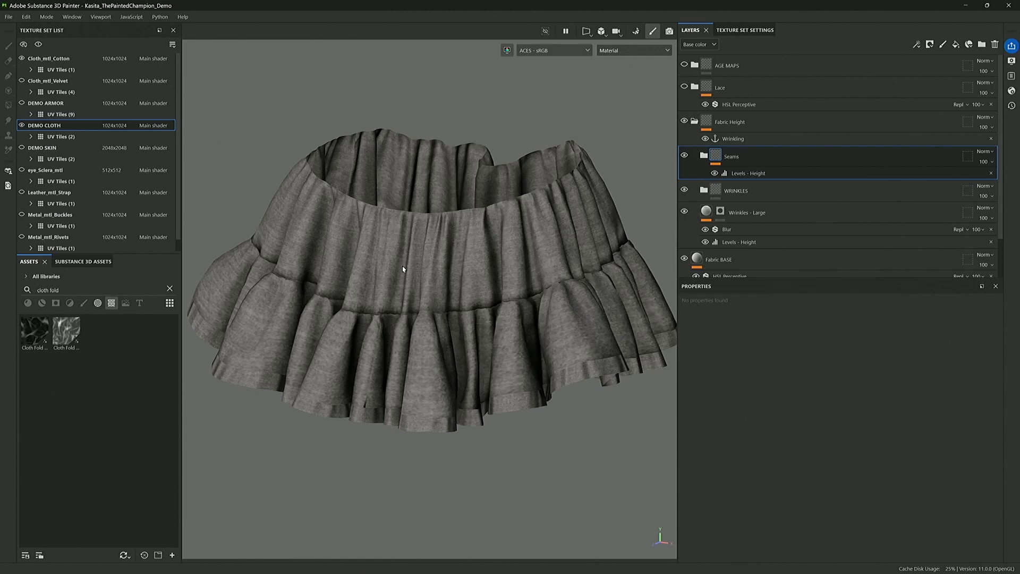
{"action": "left_click", "coordinate": [697, 122]}
Step: Make the Lace folder visible, then expand the AGE MAPS folder and show its SUN FADE layer
{"action": "left_click", "coordinate": [685, 87]}
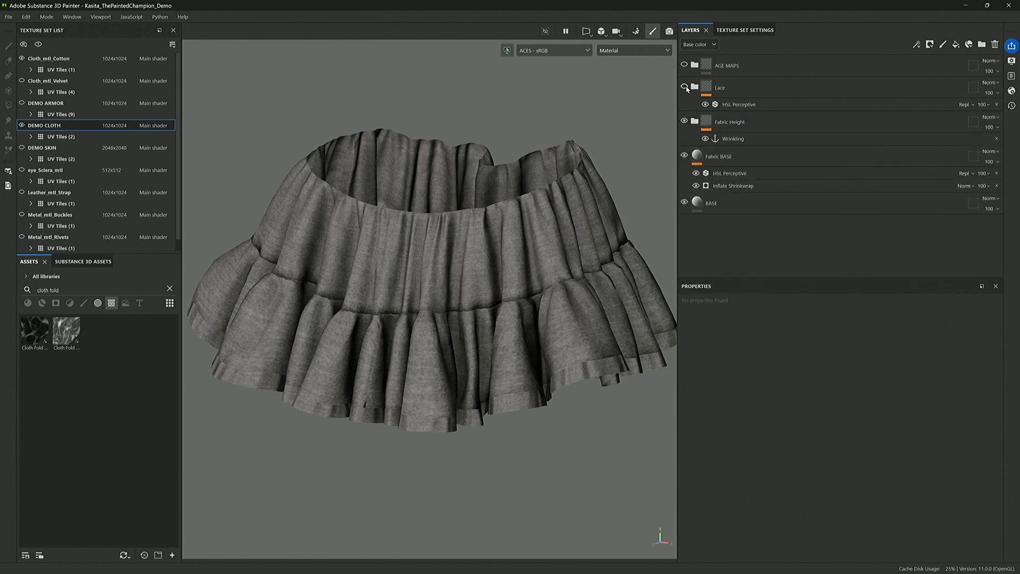
{"action": "left_click", "coordinate": [697, 86]}
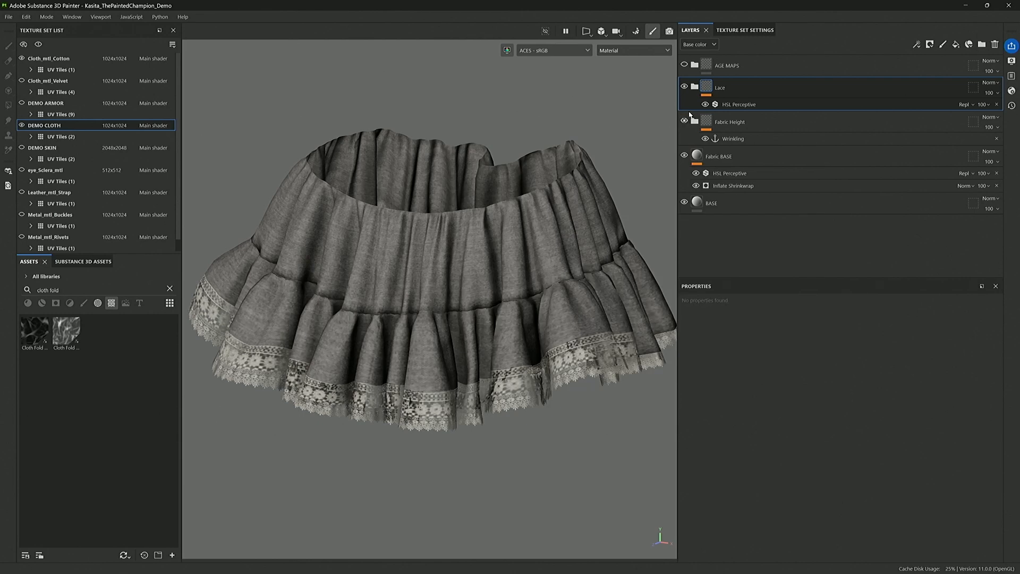
{"action": "left_click", "coordinate": [694, 65]}
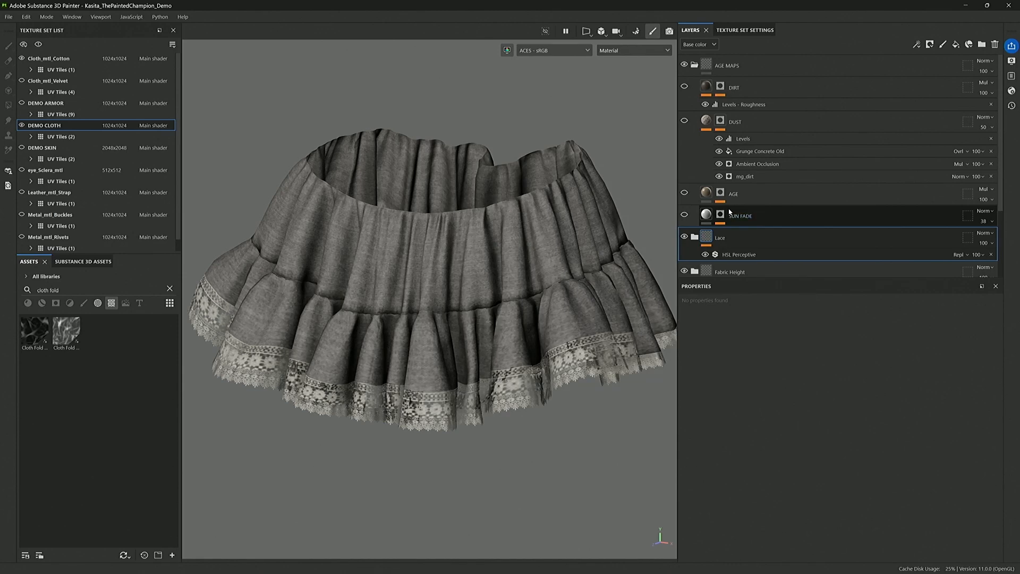
{"action": "left_click", "coordinate": [686, 216]}
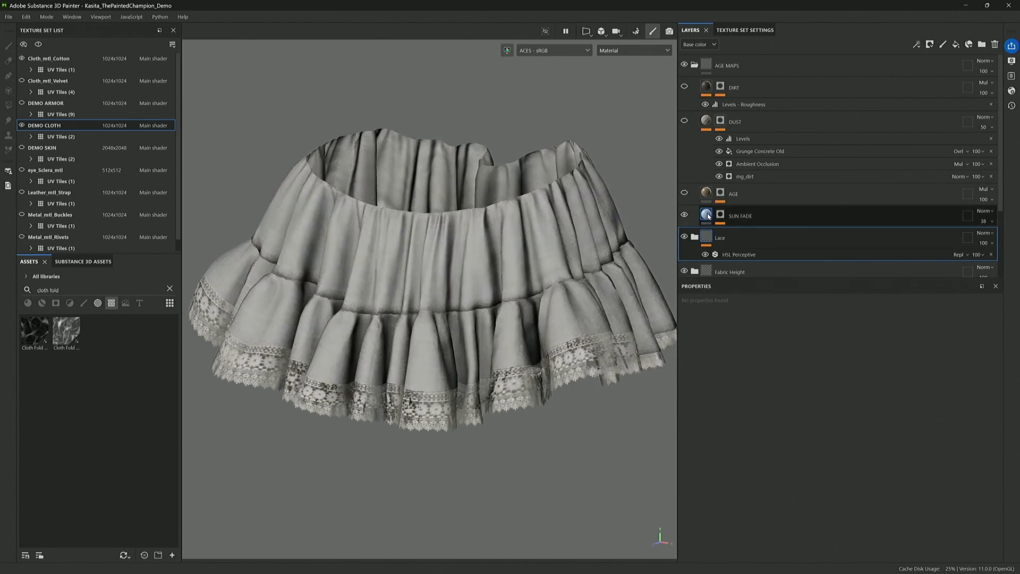
Step: Select the SUN FADE layer's mask, turn off its HIDE WHITE fill, and display the mask alone on the skirt
{"action": "mouse_move", "coordinate": [709, 217]}
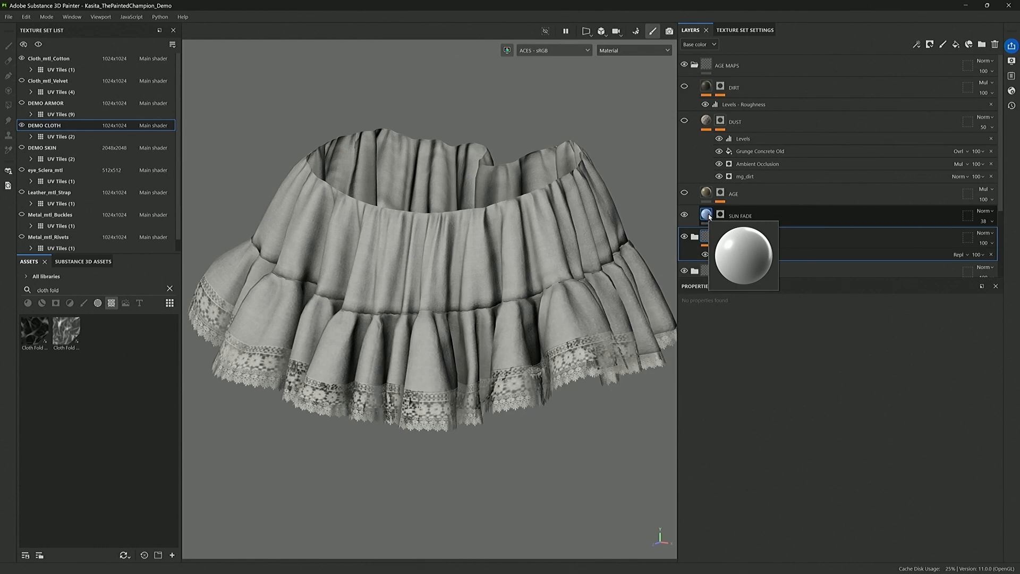
{"action": "left_click", "coordinate": [709, 217]}
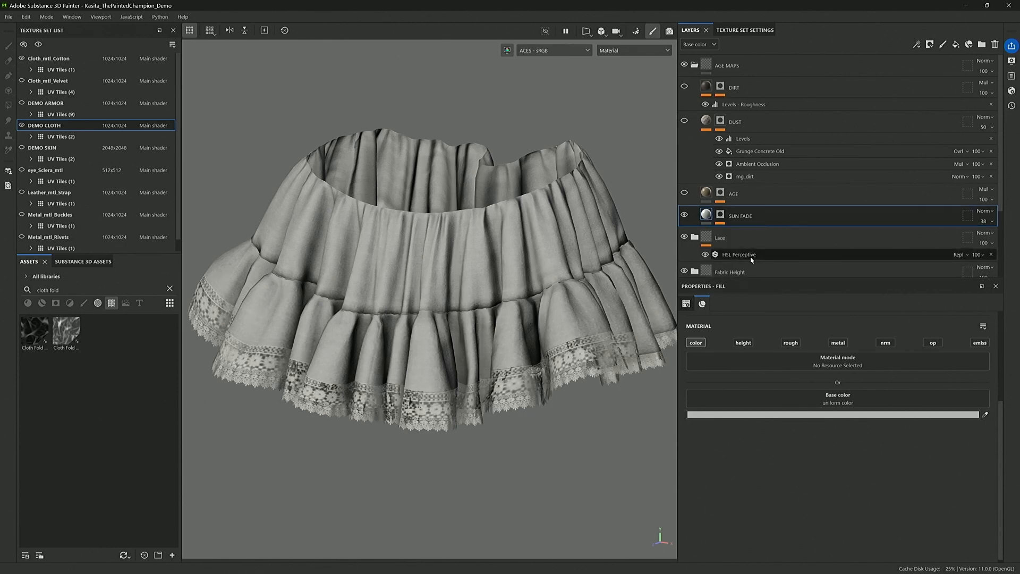
{"action": "left_click", "coordinate": [724, 217]}
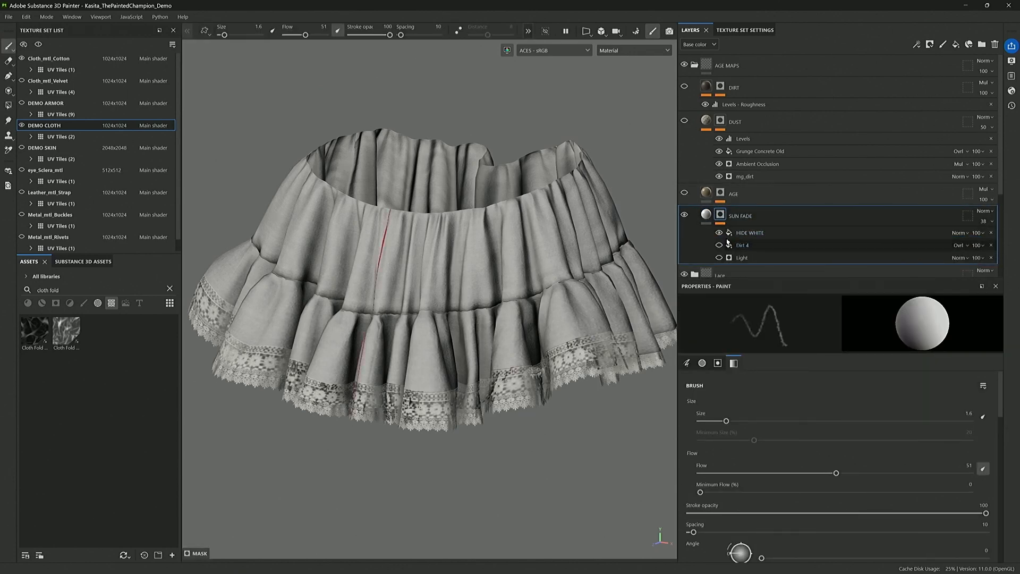
{"action": "left_click", "coordinate": [719, 234]}
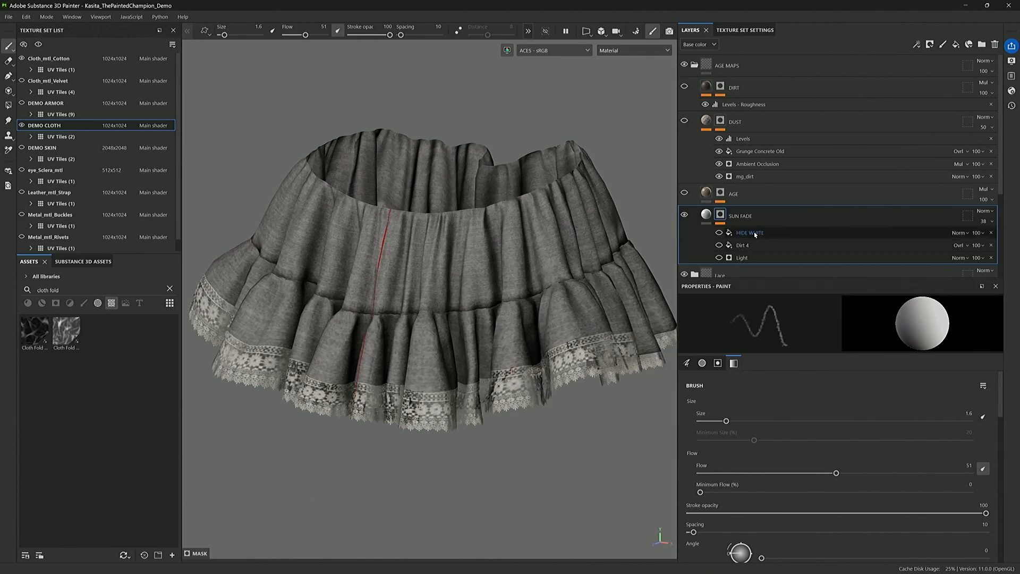
{"action": "left_click", "coordinate": [724, 218], "text": "alt"}
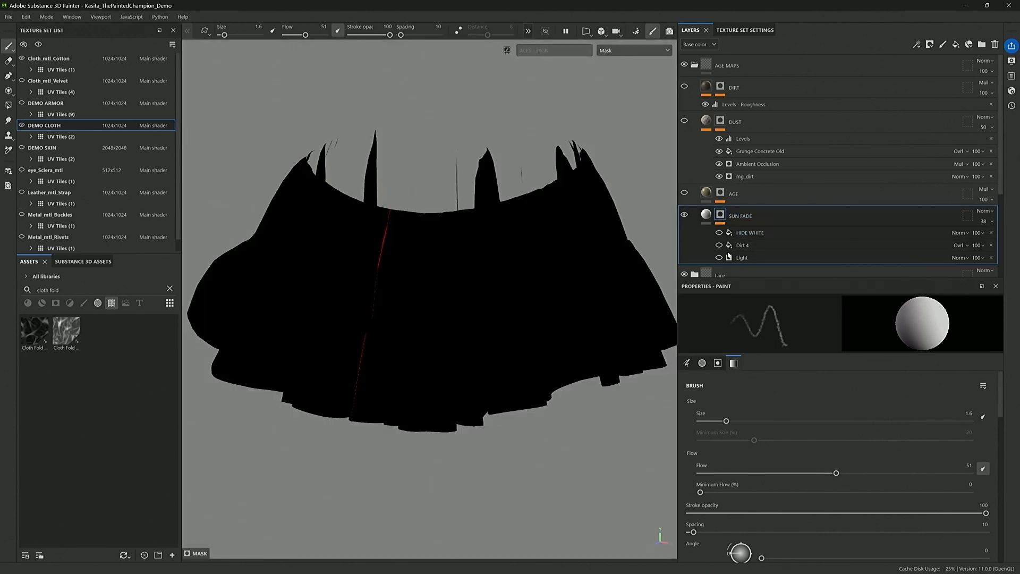
Step: Enable the Light generator in the SUN FADE mask, set its Vertical Angle to 84, and enable the Dirt 4 fill
{"action": "left_click", "coordinate": [719, 258]}
{"action": "left_click", "coordinate": [764, 258]}
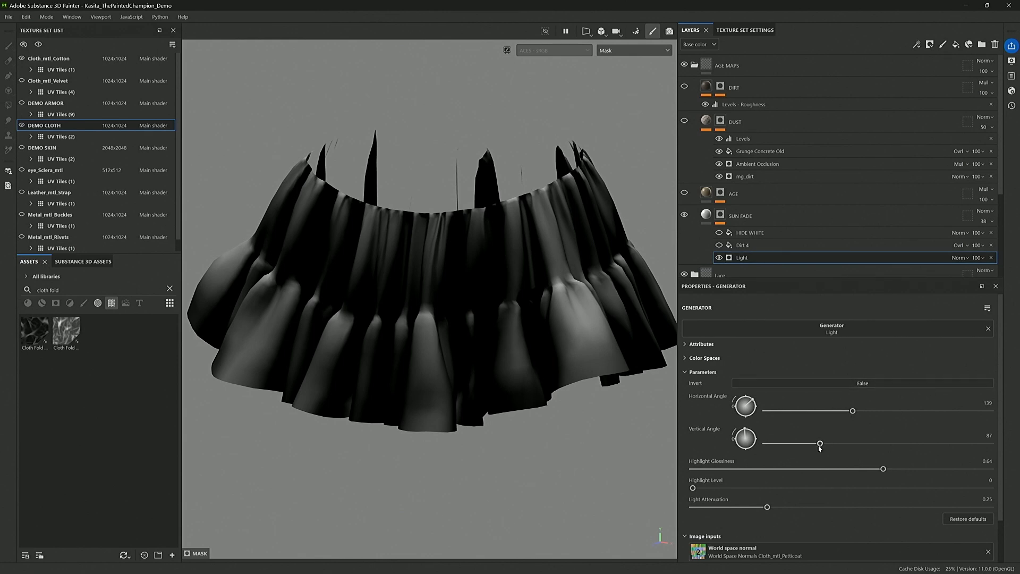
{"action": "mouse_move", "coordinate": [820, 444]}
{"action": "left_mouse_down"}
{"action": "mouse_move", "coordinate": [839, 445]}
{"action": "mouse_move", "coordinate": [808, 444]}
{"action": "mouse_move", "coordinate": [836, 444]}
{"action": "mouse_move", "coordinate": [819, 443]}
{"action": "left_mouse_up"}
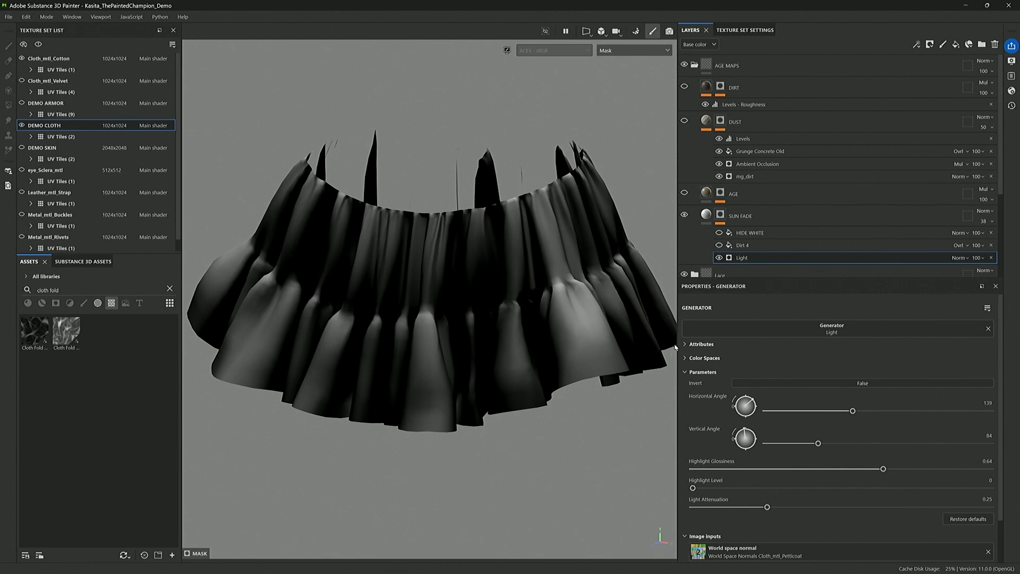
{"action": "left_click", "coordinate": [719, 245]}
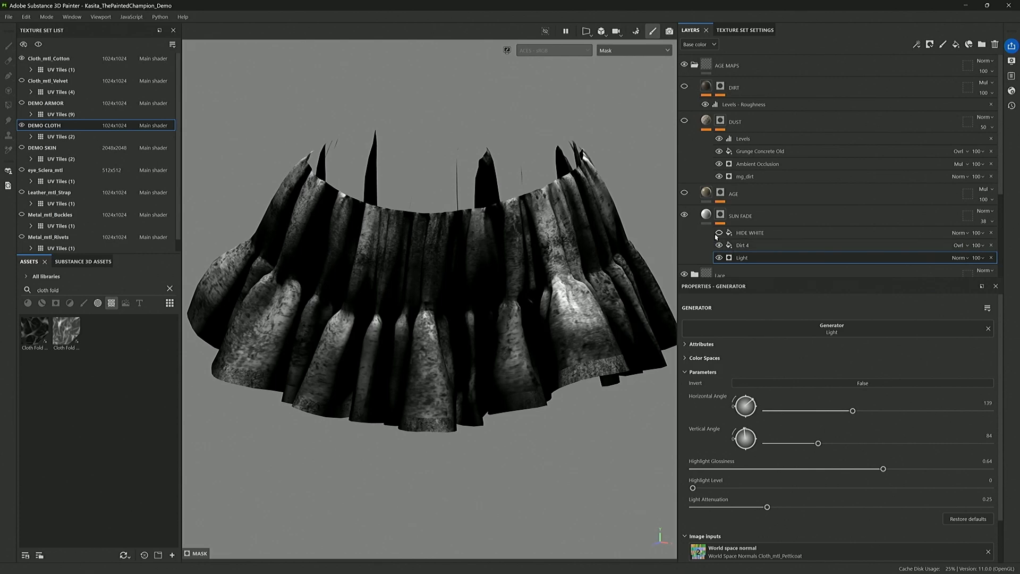
Step: Return to the material view and compare the skirt with the SUN FADE layer off and on
{"action": "left_click", "coordinate": [707, 215]}
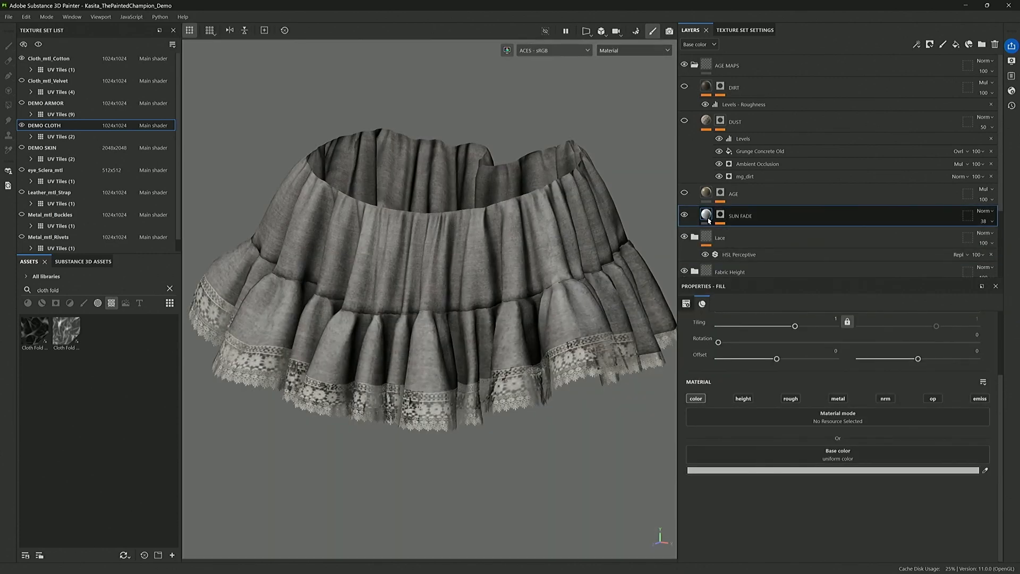
{"action": "left_click", "coordinate": [685, 215]}
{"action": "left_click", "coordinate": [685, 215]}
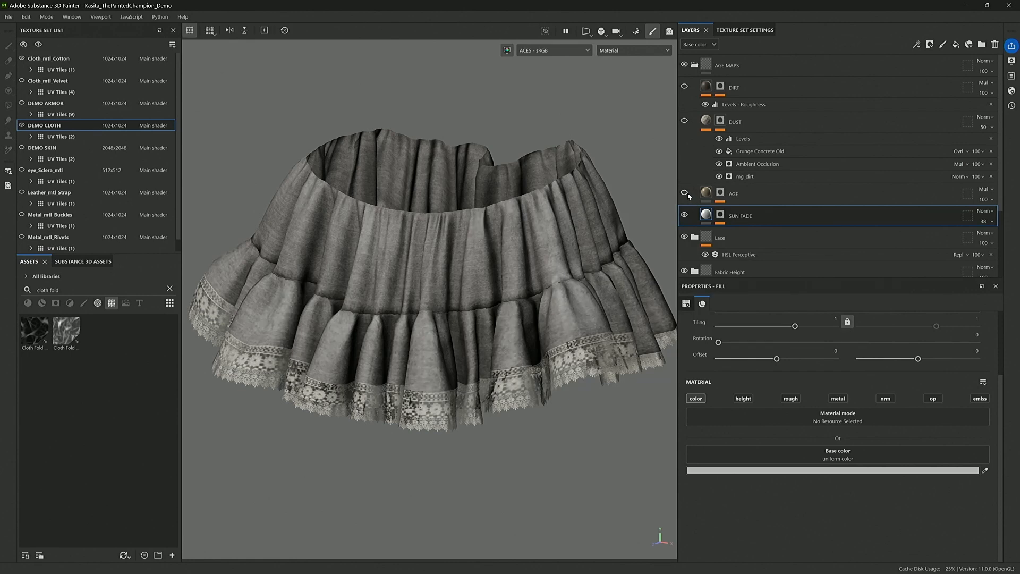
Step: Make the AGE layer visible, display its mask alone, and turn off the mask's HIDE WHITE fill
{"action": "left_click", "coordinate": [706, 194]}
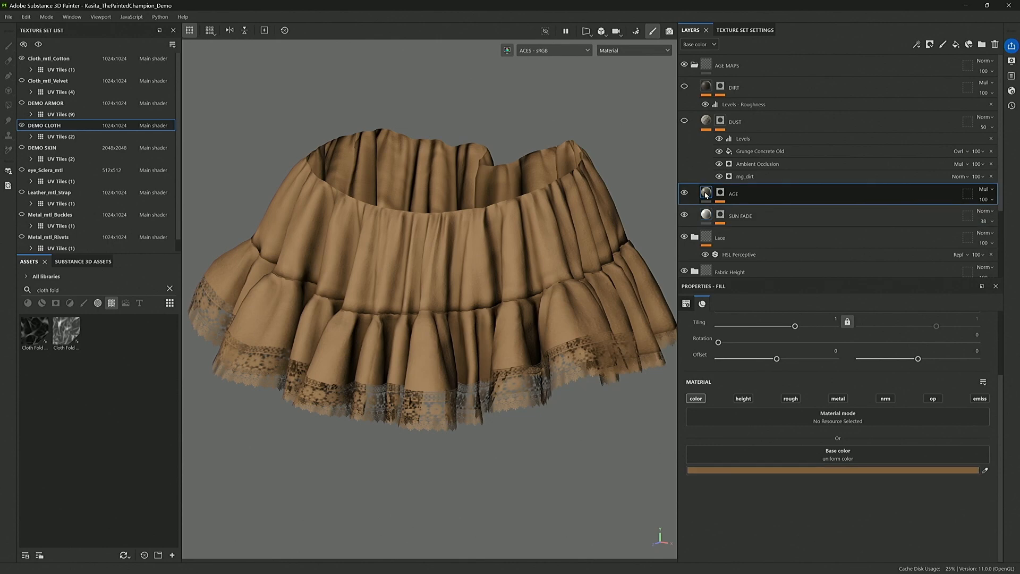
{"action": "mouse_move", "coordinate": [707, 195]}
{"action": "left_click", "coordinate": [723, 194], "text": "alt"}
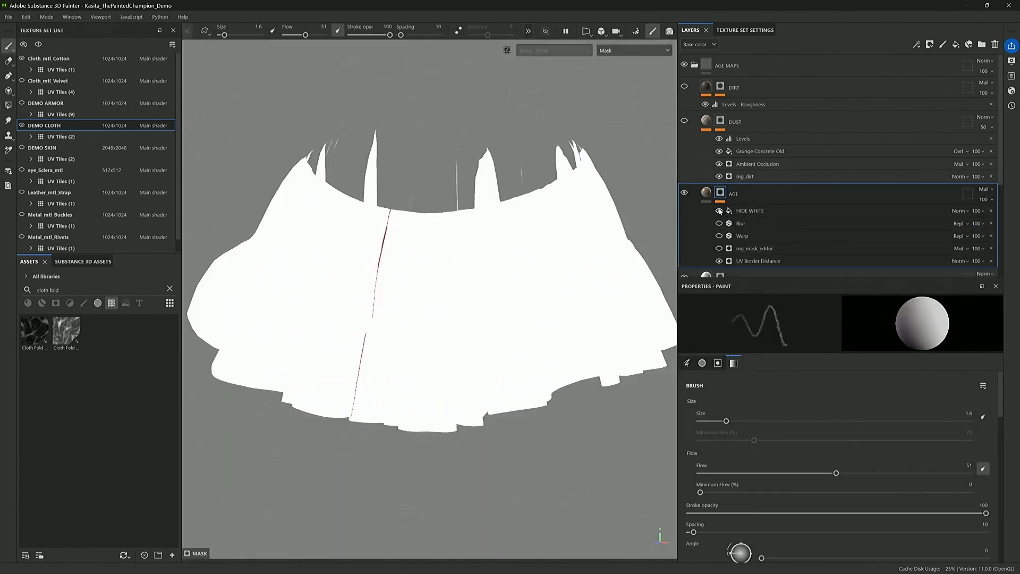
{"action": "left_click", "coordinate": [719, 211]}
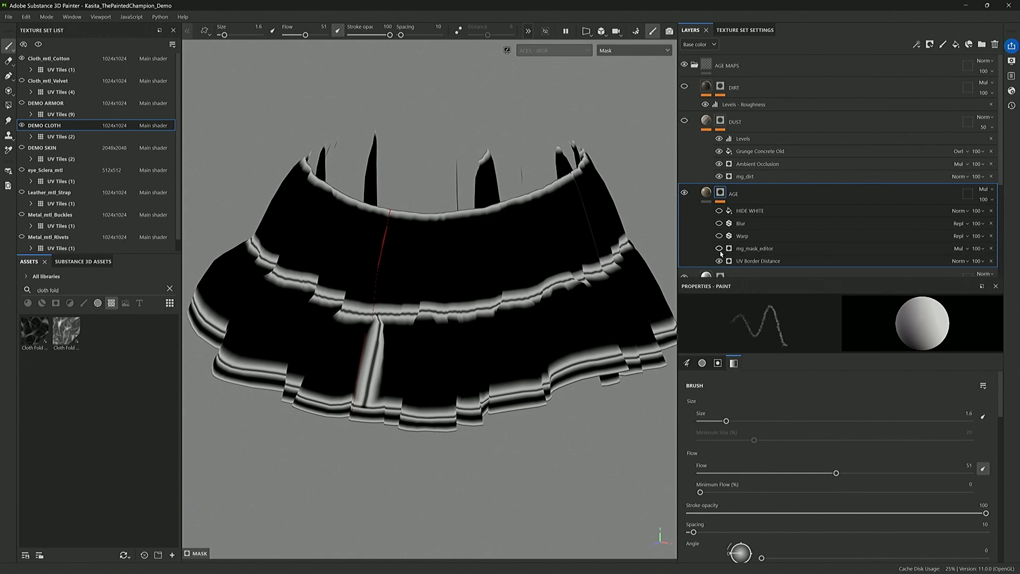
Step: Enable mg_mask_editor, Warp and Blur in the AGE mask, then return to the material view
{"action": "left_click", "coordinate": [720, 250]}
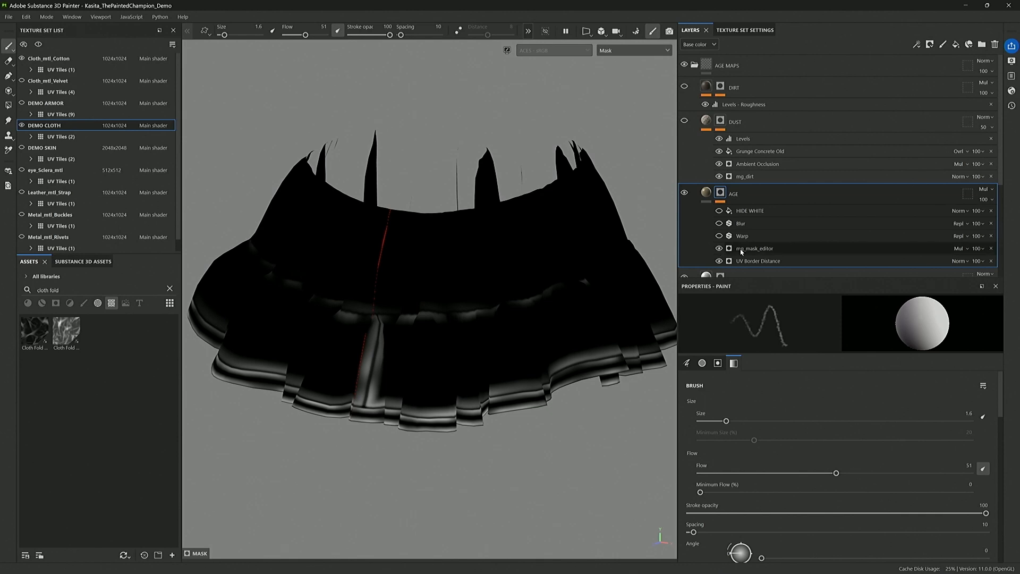
{"action": "left_click", "coordinate": [719, 236]}
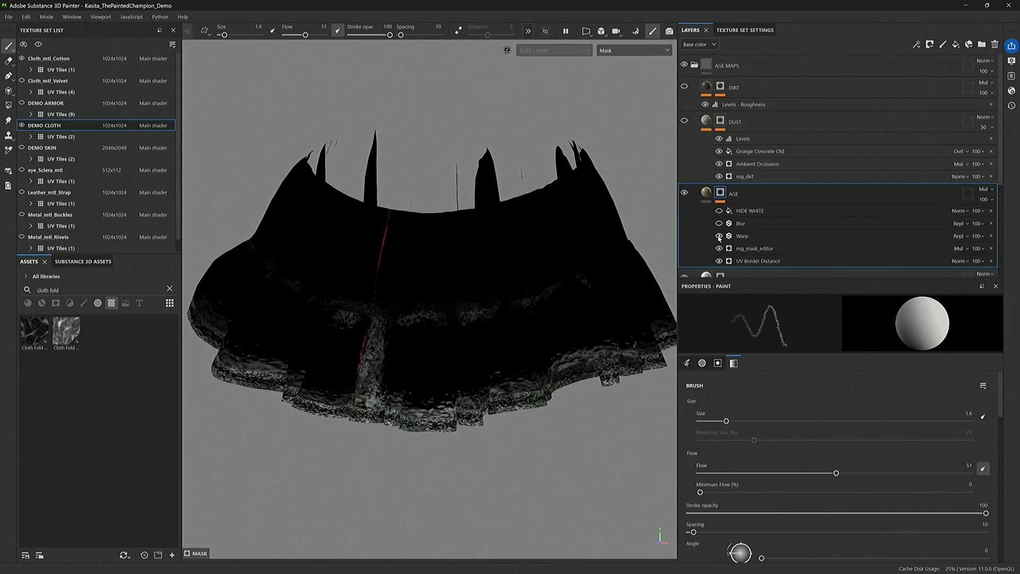
{"action": "left_click", "coordinate": [720, 224]}
{"action": "left_click", "coordinate": [707, 192]}
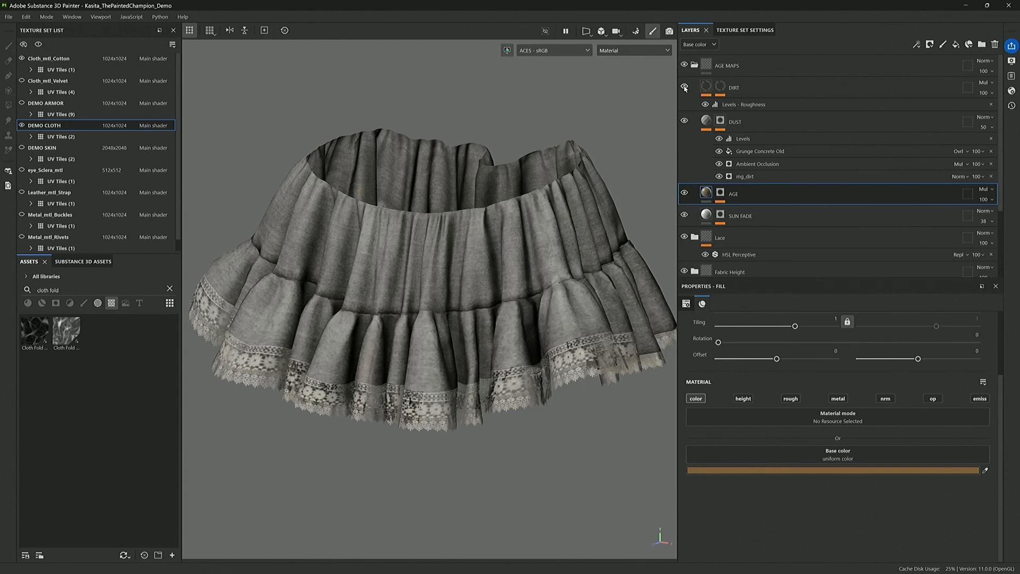
Step: Make the DUST and DIRT layers visible, check their fill settings, and collapse the AGE MAPS folder
{"action": "left_click", "coordinate": [705, 89]}
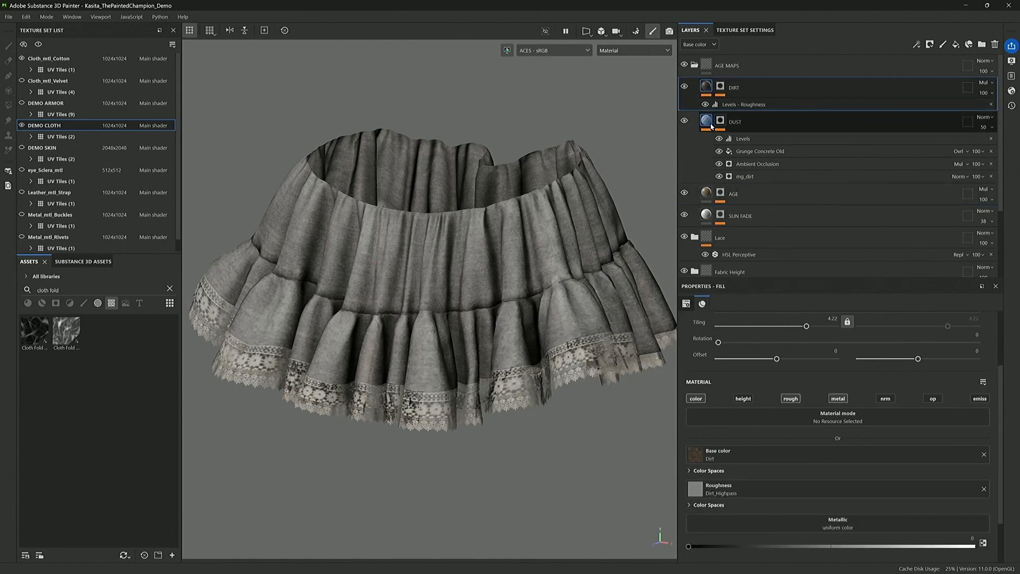
{"action": "left_click", "coordinate": [708, 122]}
{"action": "left_click", "coordinate": [694, 65]}
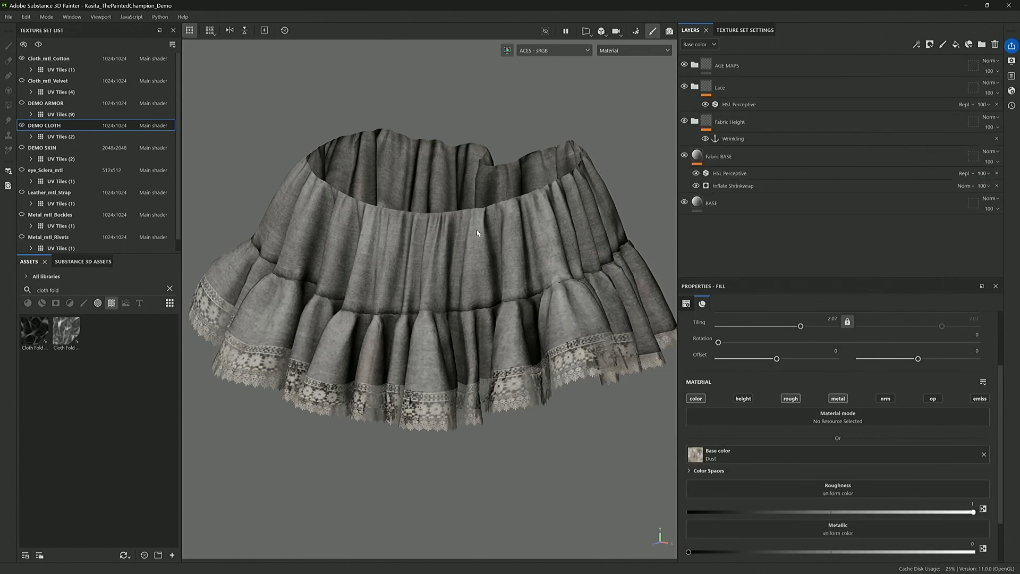
{"action": "left_click_drag", "start_coordinate": [489, 219], "coordinate": [537, 254], "text": "alt"}
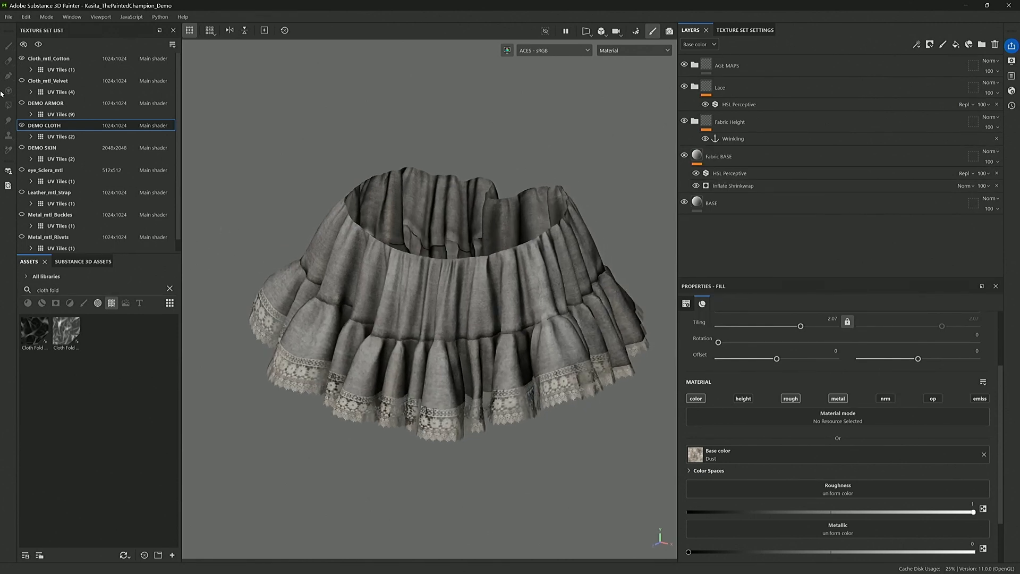
Step: Switch to the DEMO SKIN texture set, show only that set, and frame the character's head in the viewport
{"action": "left_click", "coordinate": [26, 150]}
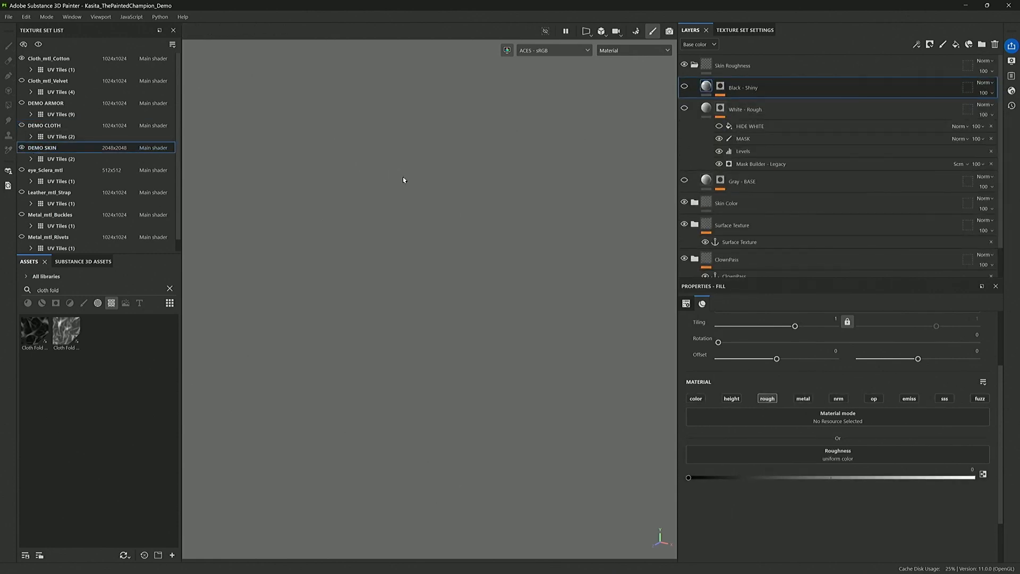
{"action": "middle_click_drag", "start_coordinate": [377, 181], "coordinate": [389, 389], "text": "alt"}
{"action": "middle_click_drag", "start_coordinate": [414, 242], "coordinate": [417, 406], "text": "alt"}
{"action": "right_click_drag", "start_coordinate": [428, 246], "coordinate": [466, 247], "text": "alt"}
{"action": "left_click_drag", "start_coordinate": [465, 247], "coordinate": [508, 217], "text": "alt"}
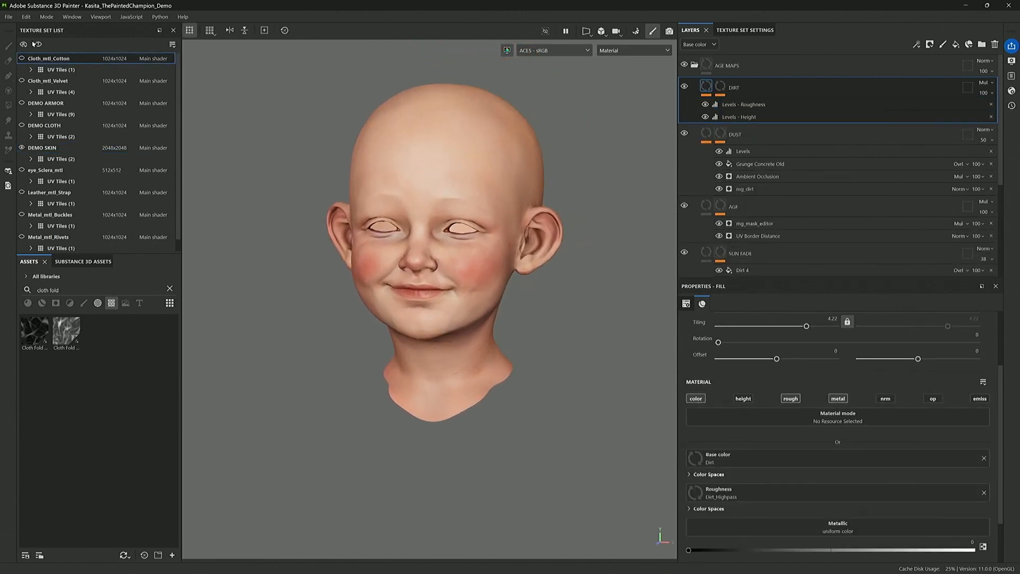
{"action": "scroll", "coordinate": [454, 211], "scroll_direction": "up", "scroll_amount": 3}
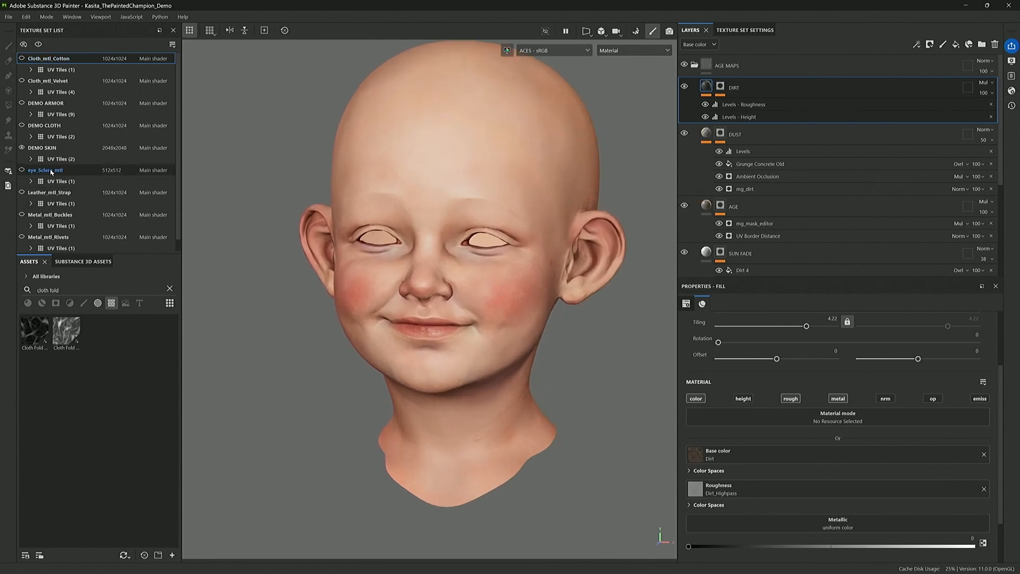
{"action": "left_click_drag", "start_coordinate": [411, 258], "coordinate": [466, 252], "text": "alt"}
{"action": "middle_click_drag", "start_coordinate": [465, 252], "coordinate": [470, 290], "text": "alt"}
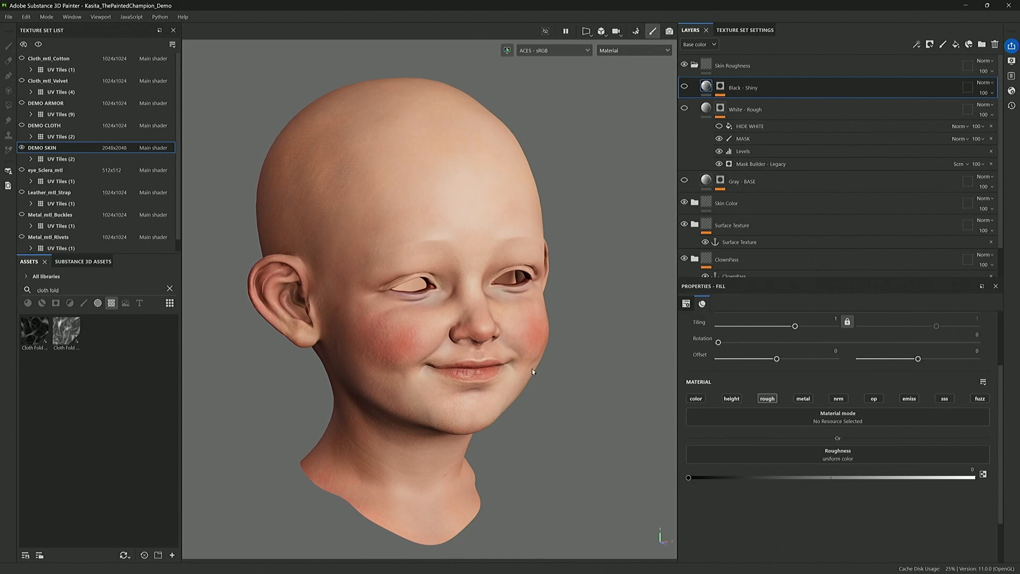
Step: Switch to the PowerPoint slide show and advance to the "Basic Theory of Painting Skin" slide
{"action": "key", "text": "super"}
{"action": "mouse_move", "coordinate": [555, 563]}
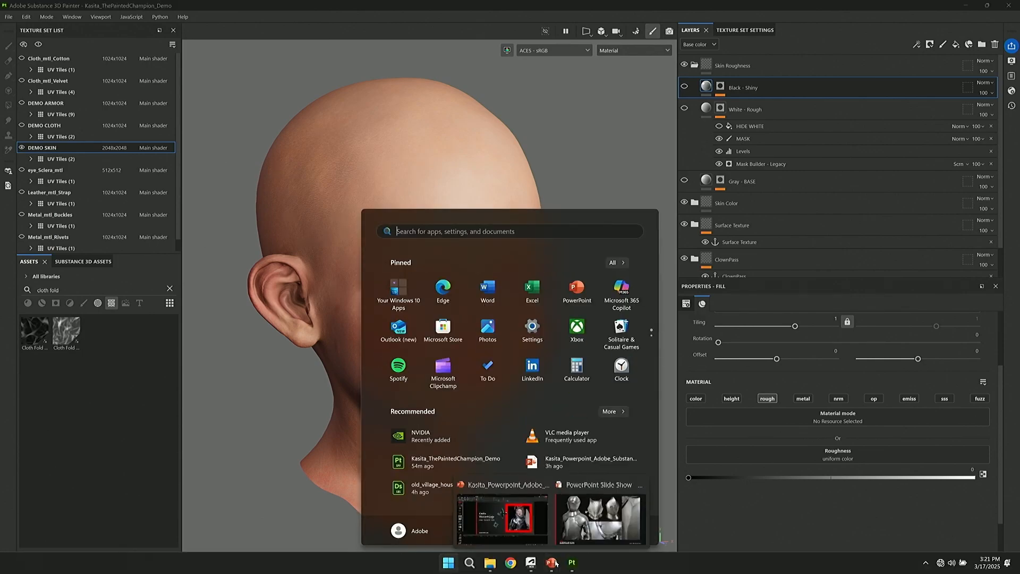
{"action": "left_click", "coordinate": [600, 483]}
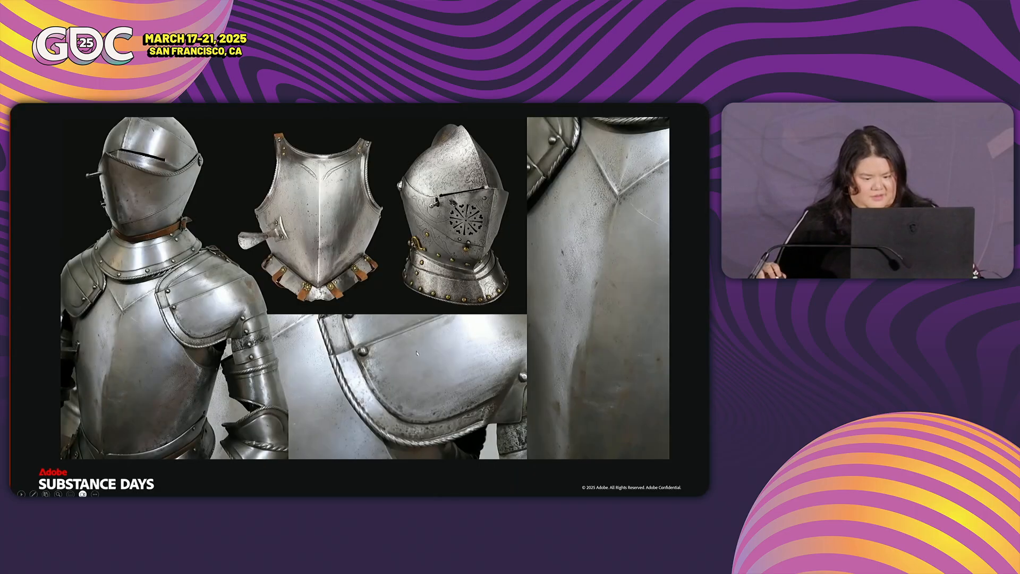
{"action": "key", "text": "Right"}
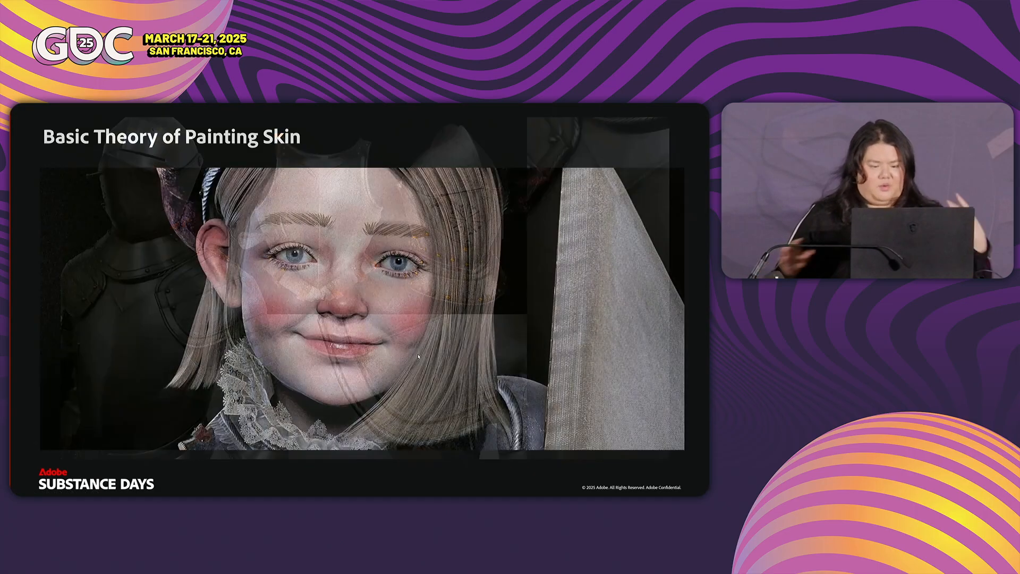
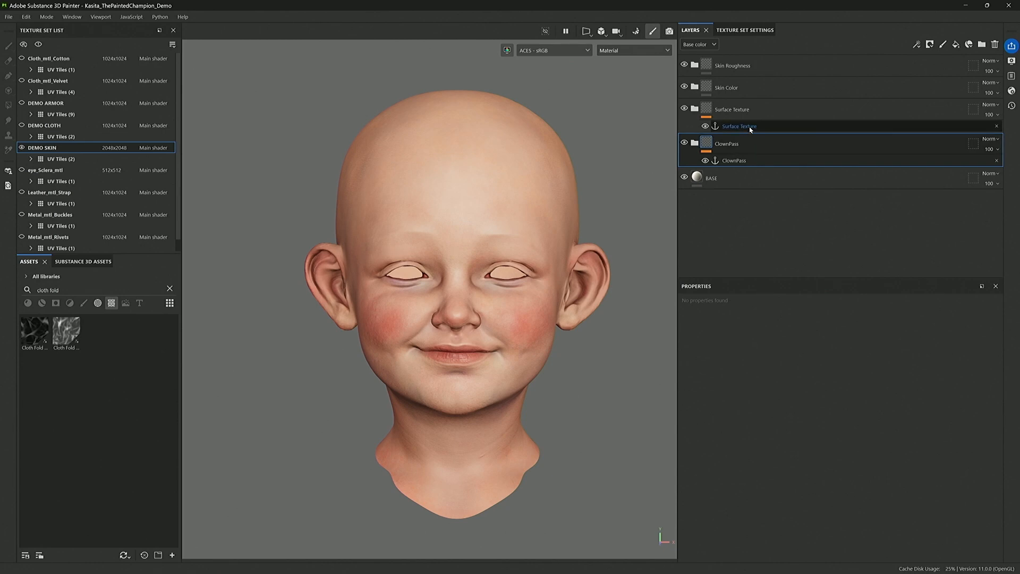
Step: Hide the skin folders above ClownPass, including Skin Color and Surface Texture, and expand the ClownPass folder
{"action": "left_click", "coordinate": [687, 87]}
{"action": "left_click", "coordinate": [687, 108]}
{"action": "left_click", "coordinate": [695, 143]}
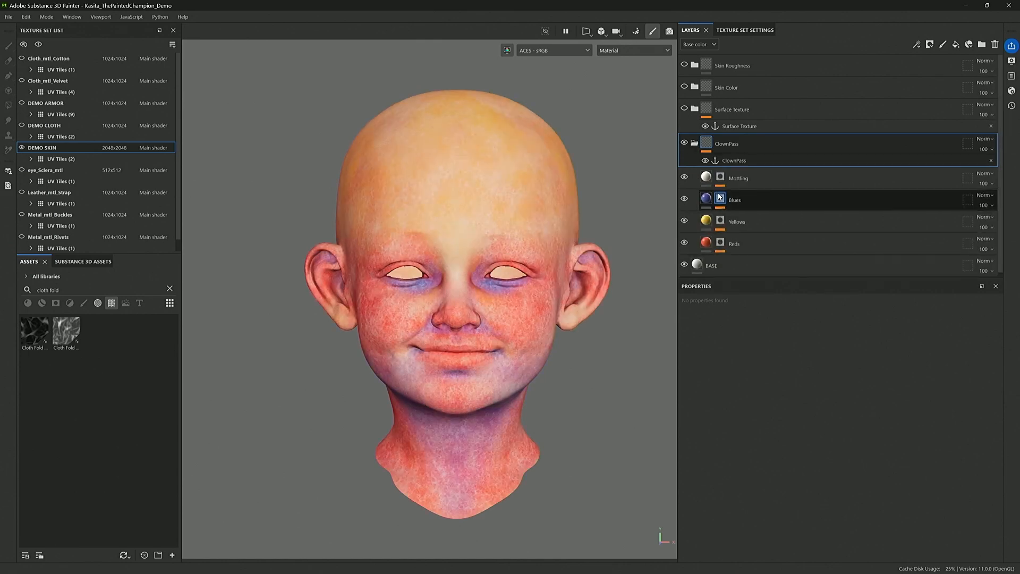
Step: Examine the ClownPass colors without Mottling, check the Reds layer's base color, then show and select Mottling again
{"action": "left_click", "coordinate": [686, 178]}
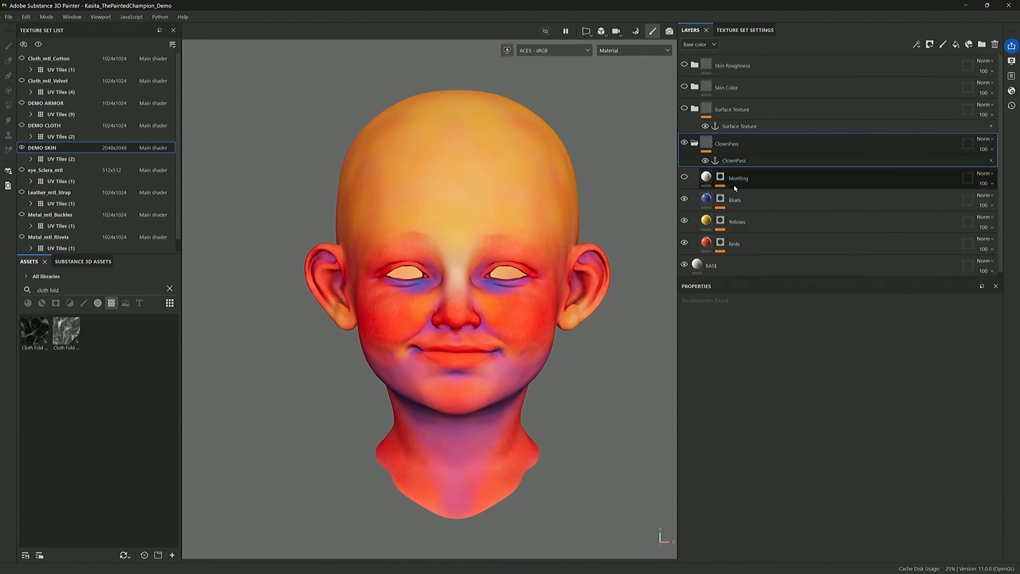
{"action": "left_click", "coordinate": [709, 242]}
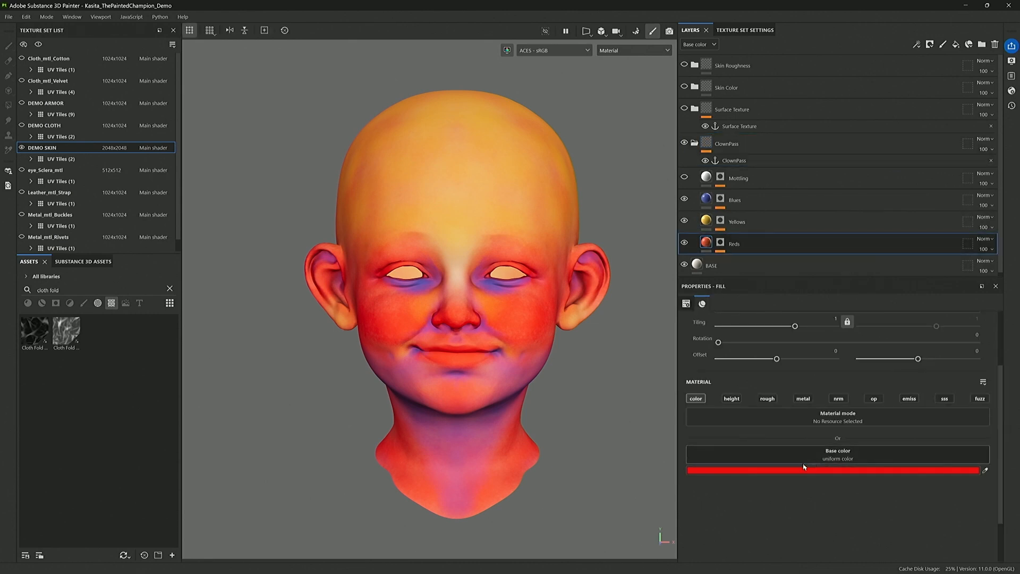
{"action": "left_click", "coordinate": [686, 178]}
{"action": "left_click", "coordinate": [704, 179]}
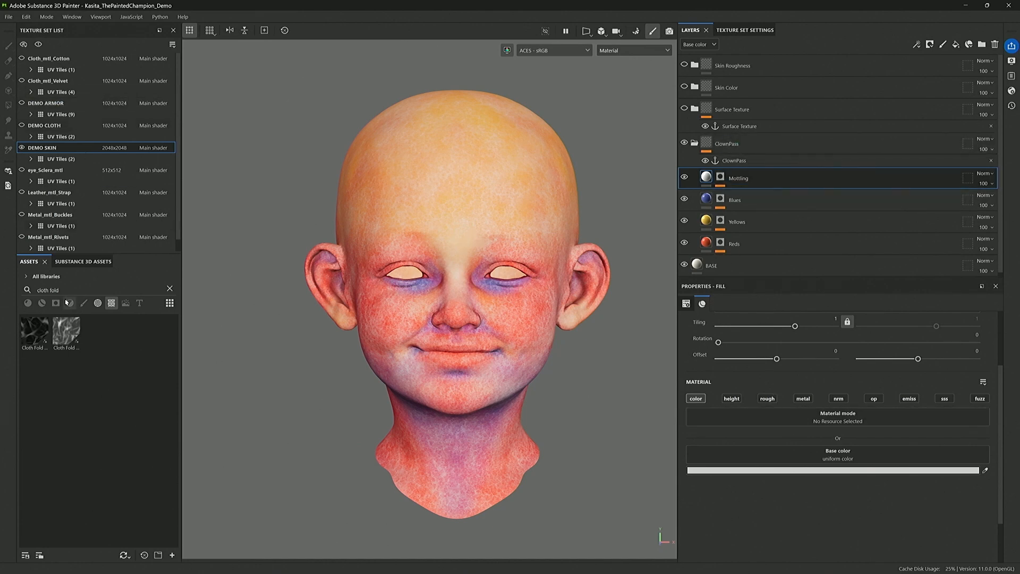
Step: Clear the "cloth fold" asset search and list the available brushes
{"action": "triple_click", "coordinate": [45, 287]}
{"action": "key", "text": "BackSpace"}
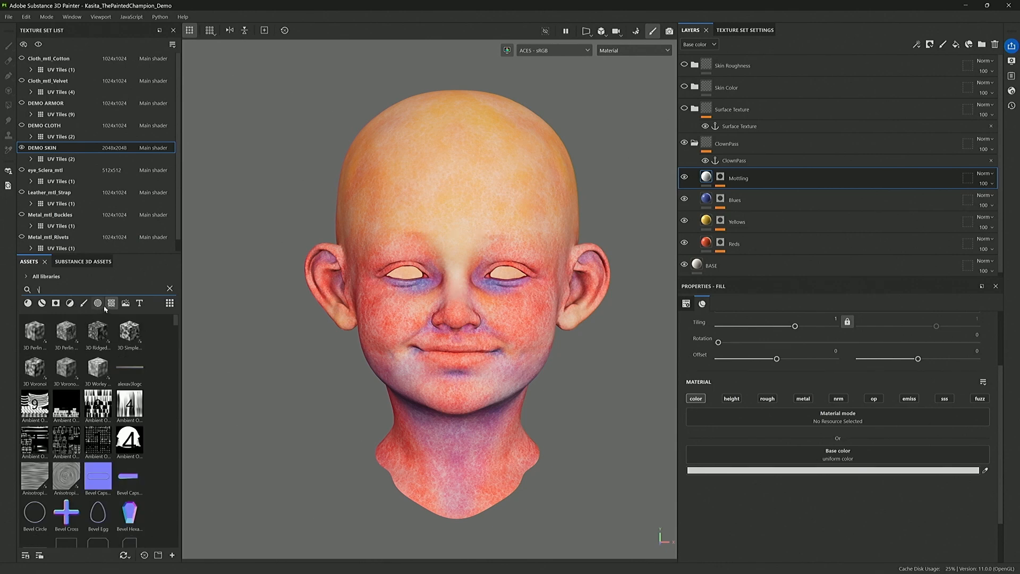
{"action": "left_click", "coordinate": [84, 303]}
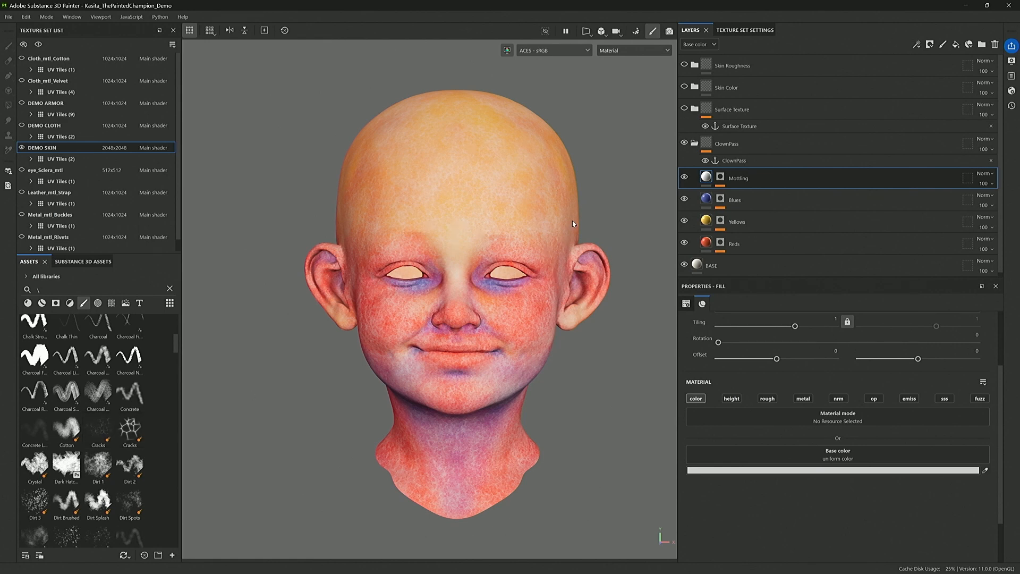
Step: Select the Mottling layer's mask to expose its PAINT MASK effect
{"action": "left_click", "coordinate": [721, 179]}
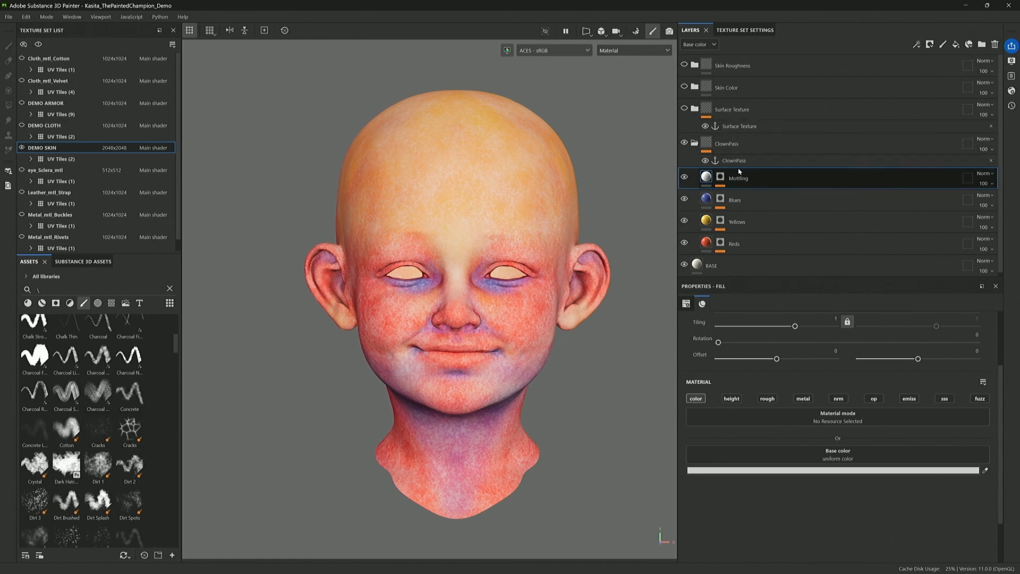
{"action": "left_click", "coordinate": [721, 182]}
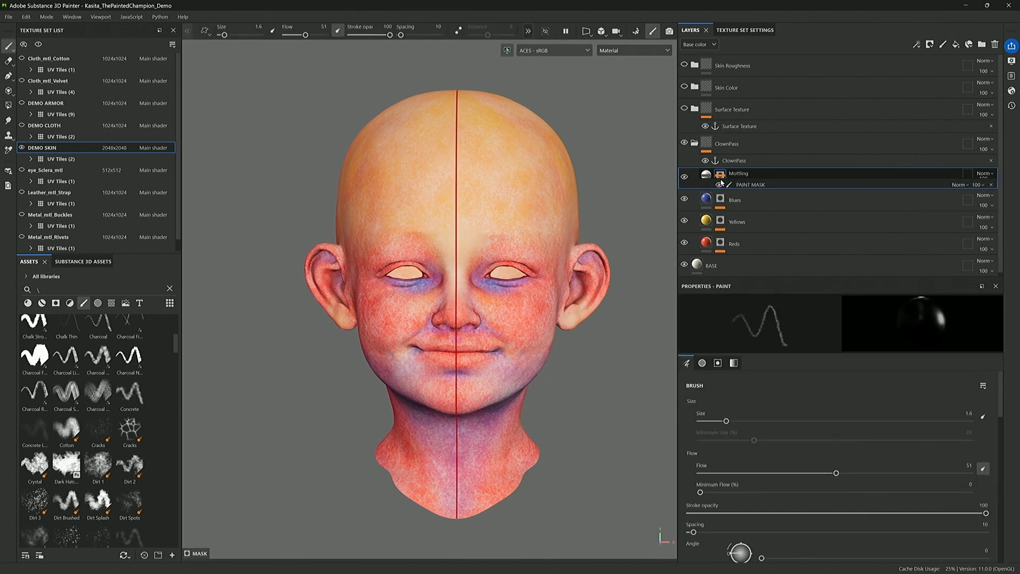
Step: View the Mottling mask on its own, return to the layer's fill color, and inspect the mottled skin on the face up close
{"action": "left_click", "coordinate": [722, 182], "text": "alt"}
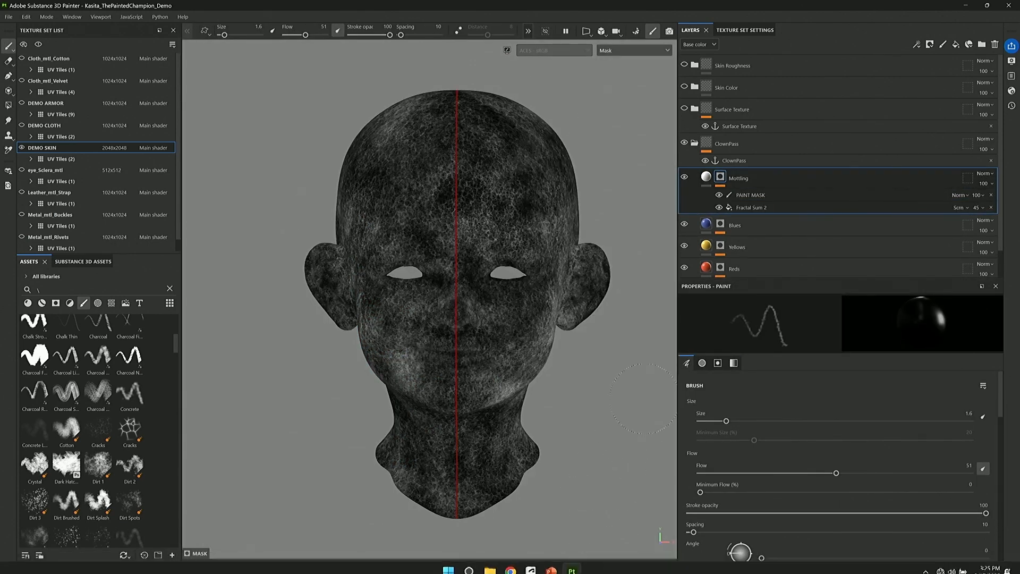
{"action": "left_click", "coordinate": [707, 176]}
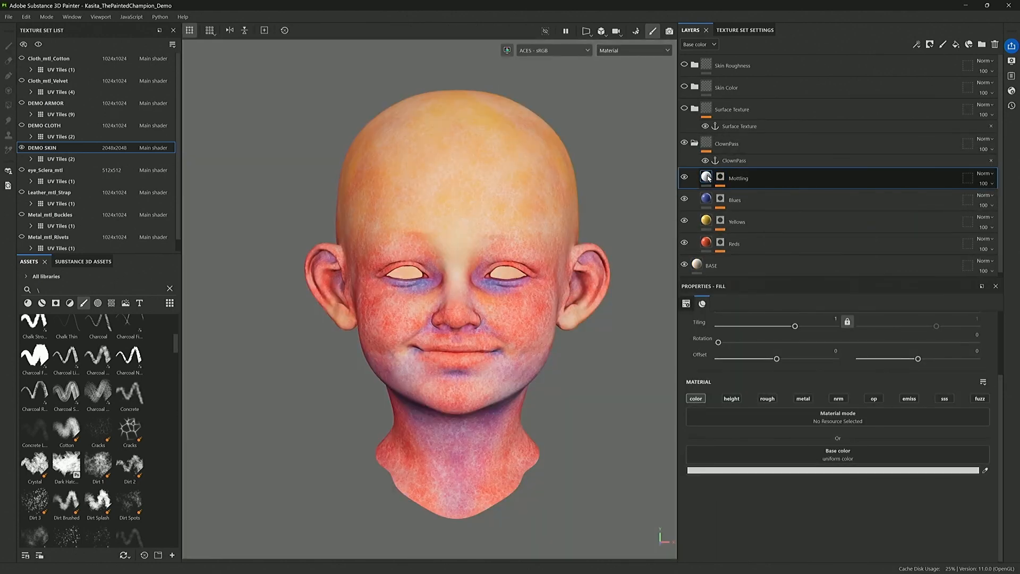
{"action": "mouse_move", "coordinate": [708, 179]}
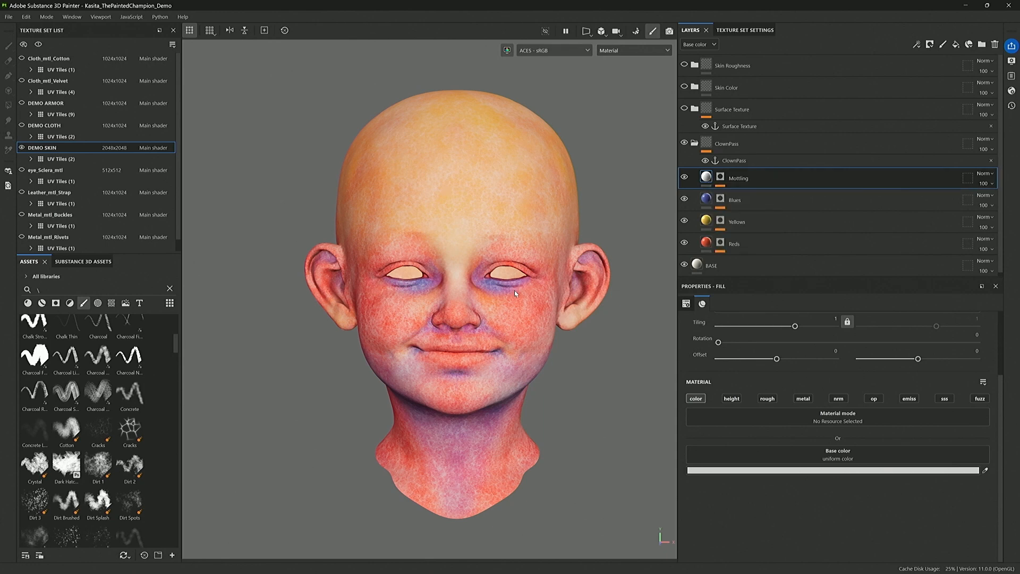
{"action": "right_click_drag", "start_coordinate": [542, 288], "coordinate": [739, 320], "text": "alt"}
{"action": "right_click_drag", "start_coordinate": [478, 336], "coordinate": [584, 352], "text": "alt"}
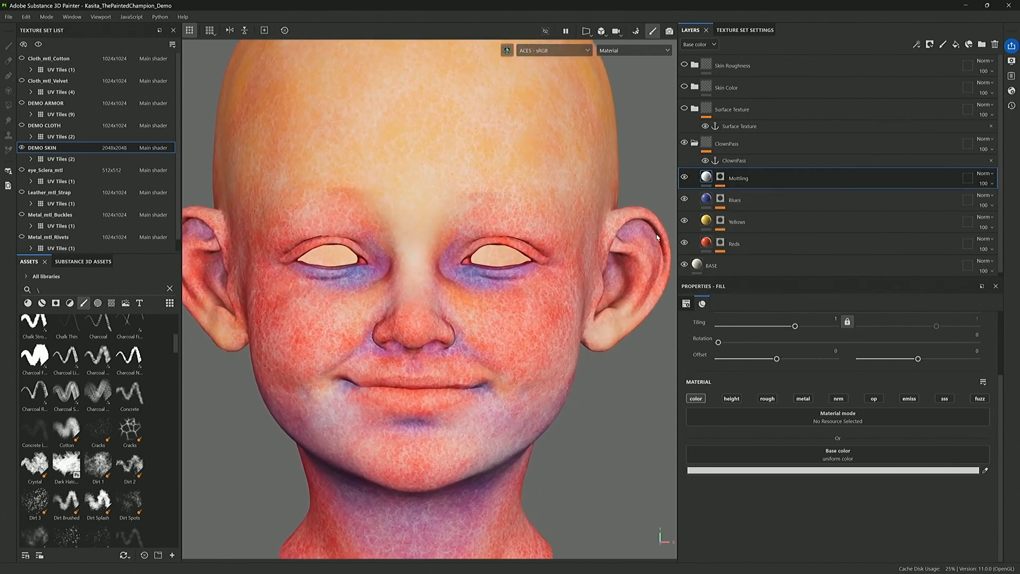
Step: Show and expand the Surface Texture folder, with its Additional Texture folder and ScanTexture / TextureXYZ layer hidden
{"action": "left_click", "coordinate": [693, 144]}
{"action": "left_click", "coordinate": [752, 160]}
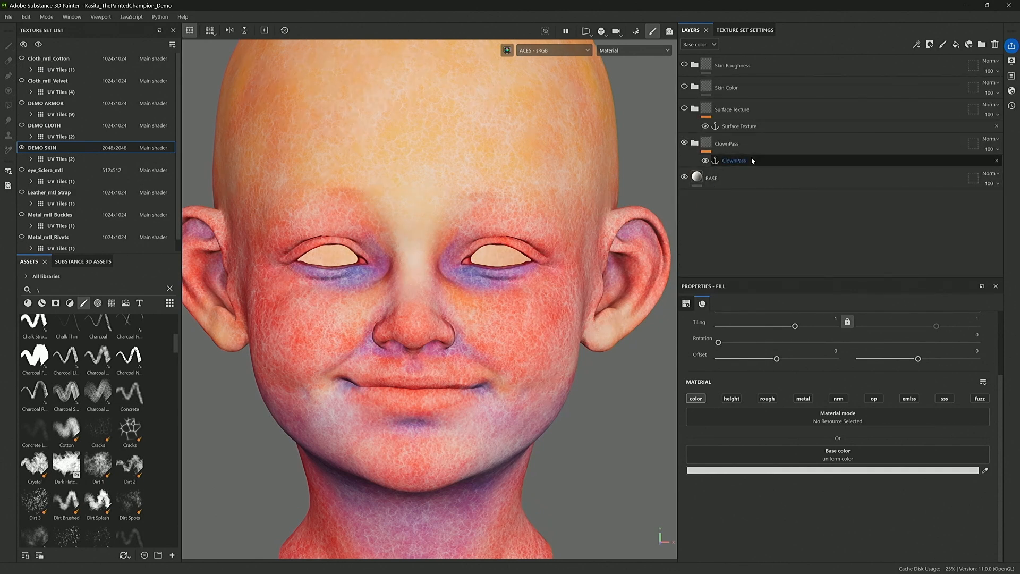
{"action": "left_click", "coordinate": [695, 109]}
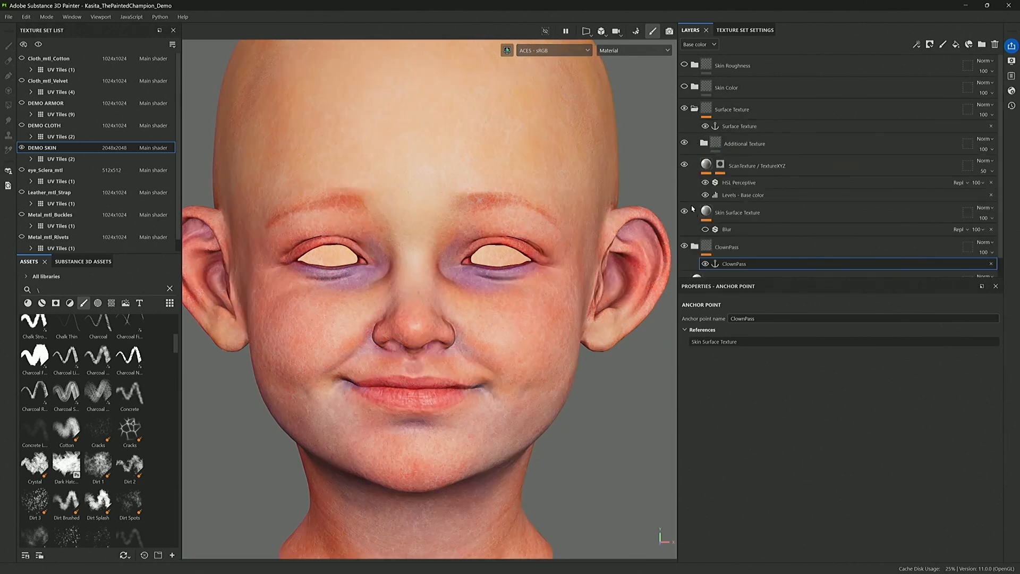
{"action": "left_click", "coordinate": [684, 143]}
{"action": "left_click", "coordinate": [684, 167]}
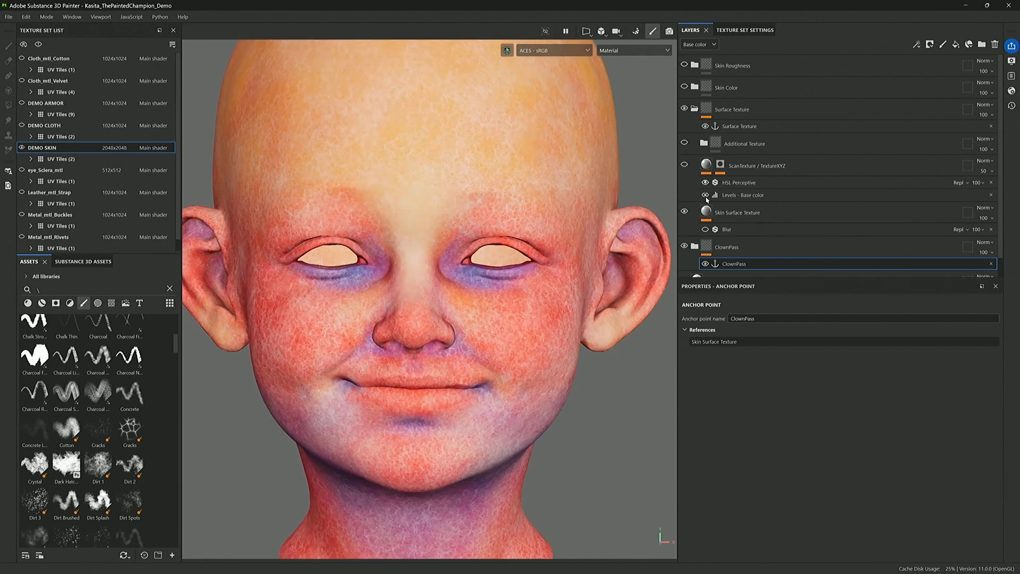
Step: Hide ClownPass and examine the Skin Surface Texture layer's anchor-driven height detail around the mouth and cheek
{"action": "left_click", "coordinate": [707, 216]}
{"action": "left_click", "coordinate": [685, 247]}
{"action": "right_click_drag", "start_coordinate": [349, 374], "coordinate": [524, 387], "text": "alt"}
{"action": "left_click_drag", "start_coordinate": [524, 387], "coordinate": [443, 381], "text": "alt"}
{"action": "middle_click_drag", "start_coordinate": [505, 347], "coordinate": [378, 295], "text": "alt"}
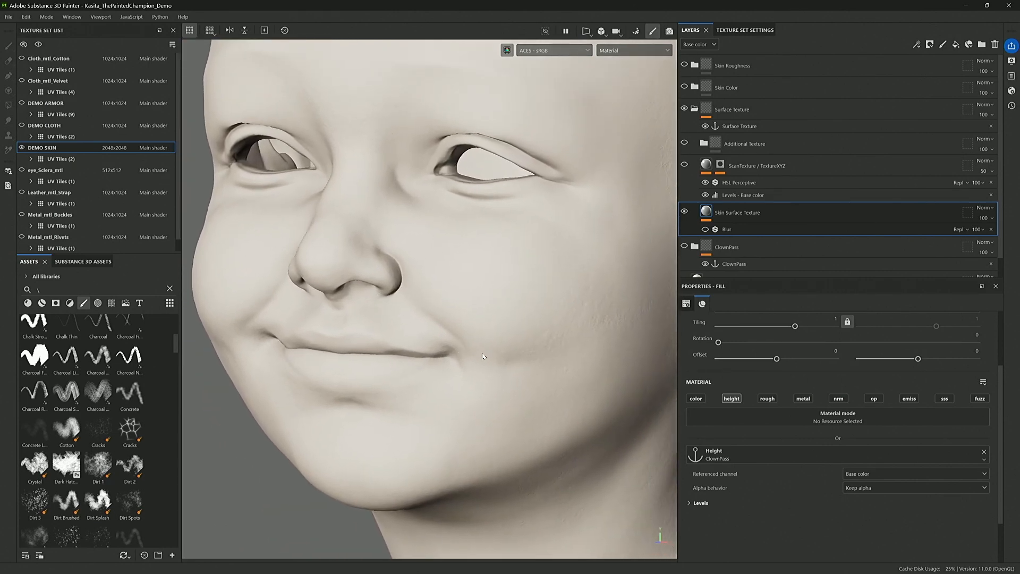
{"action": "middle_click_drag", "start_coordinate": [480, 352], "coordinate": [429, 326], "text": "alt"}
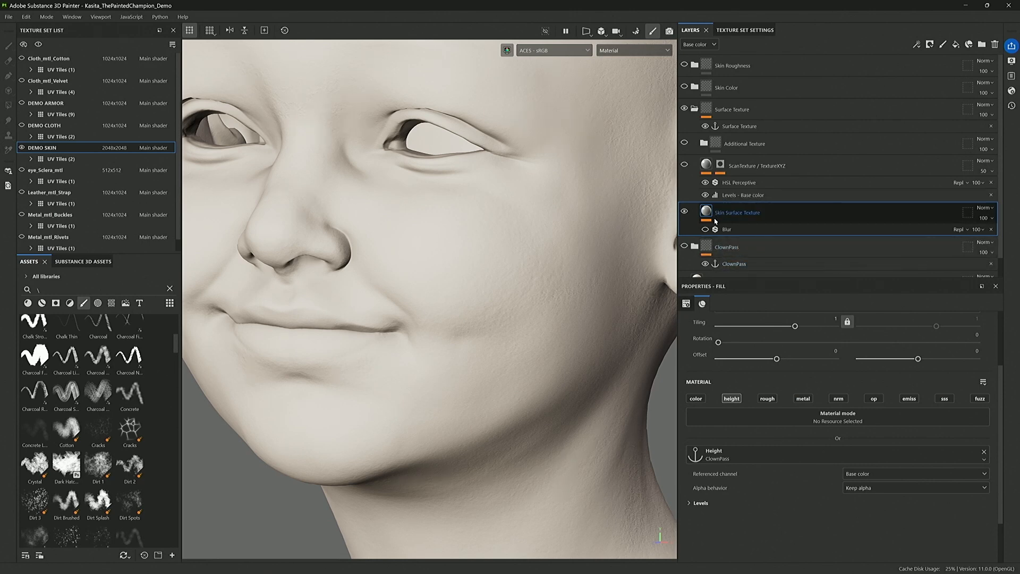
Step: Show the ClownPass folder again with the full face in frame
{"action": "left_click", "coordinate": [684, 246]}
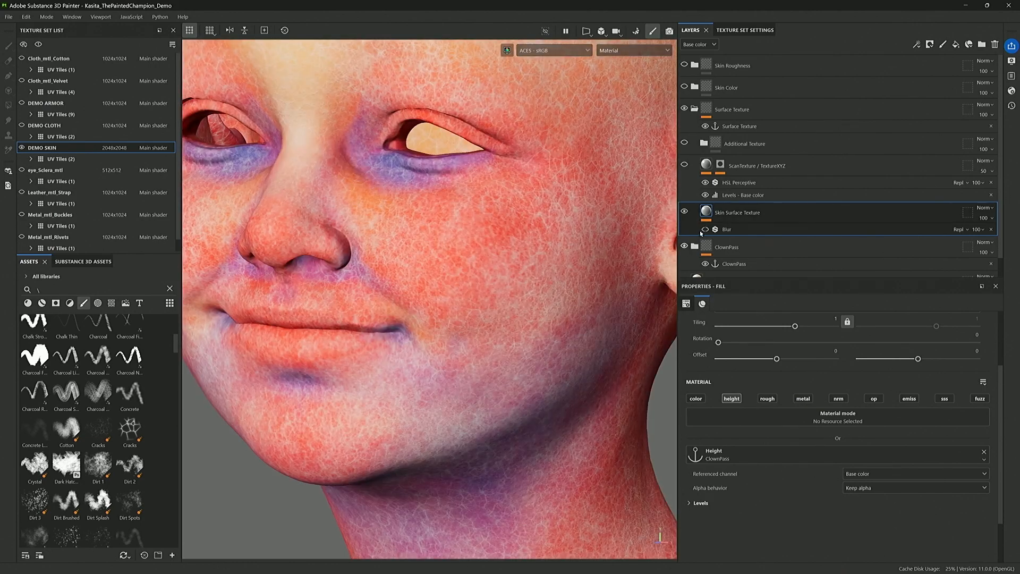
{"action": "right_click_drag", "start_coordinate": [500, 225], "coordinate": [433, 221], "text": "alt"}
{"action": "left_click_drag", "start_coordinate": [433, 221], "coordinate": [497, 305], "text": "alt"}
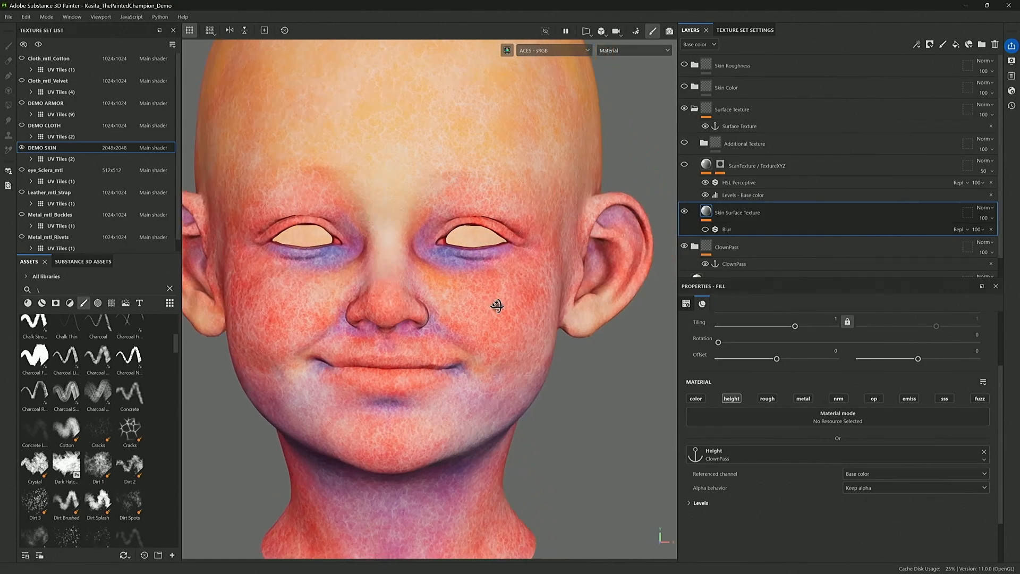
{"action": "middle_click_drag", "start_coordinate": [493, 308], "coordinate": [509, 304], "text": "alt"}
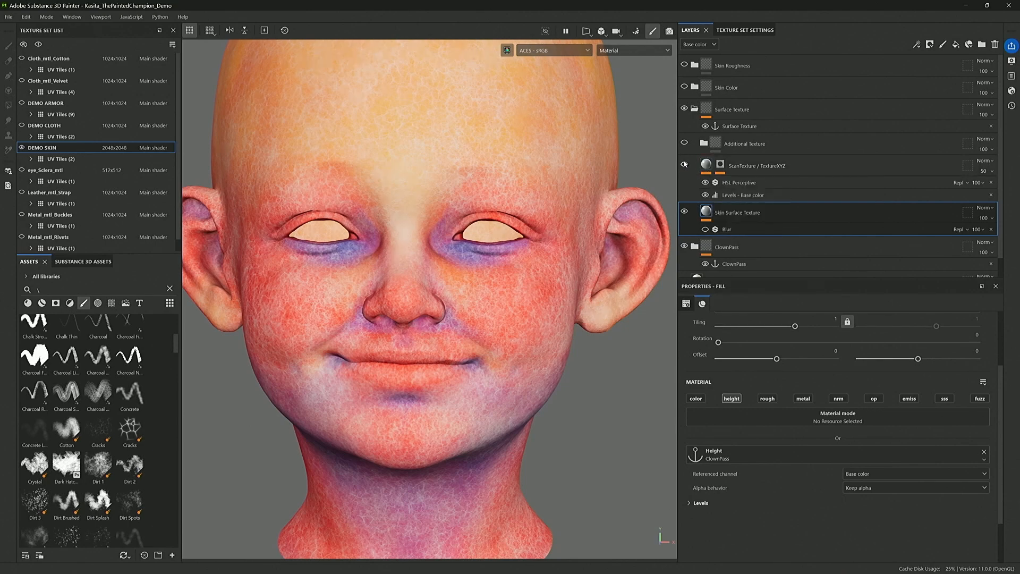
Step: Show the ScanTexture / TextureXYZ layer and review its Face_Albedo, Face_Displacement, Face_Roughness and Face_Normal maps
{"action": "left_click", "coordinate": [684, 165]}
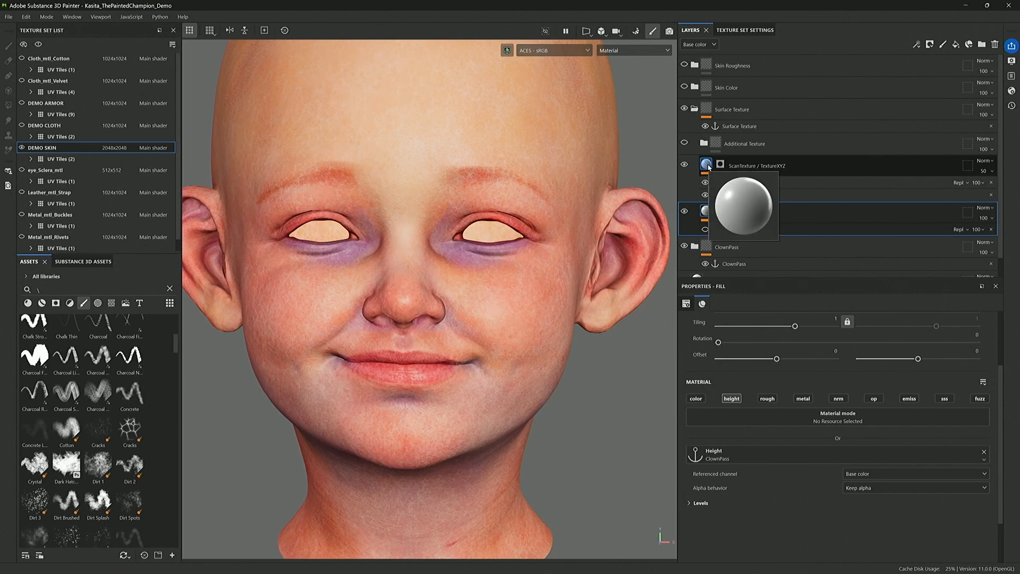
{"action": "left_click", "coordinate": [709, 167]}
{"action": "scroll", "coordinate": [517, 197], "scroll_direction": "down", "scroll_amount": 3}
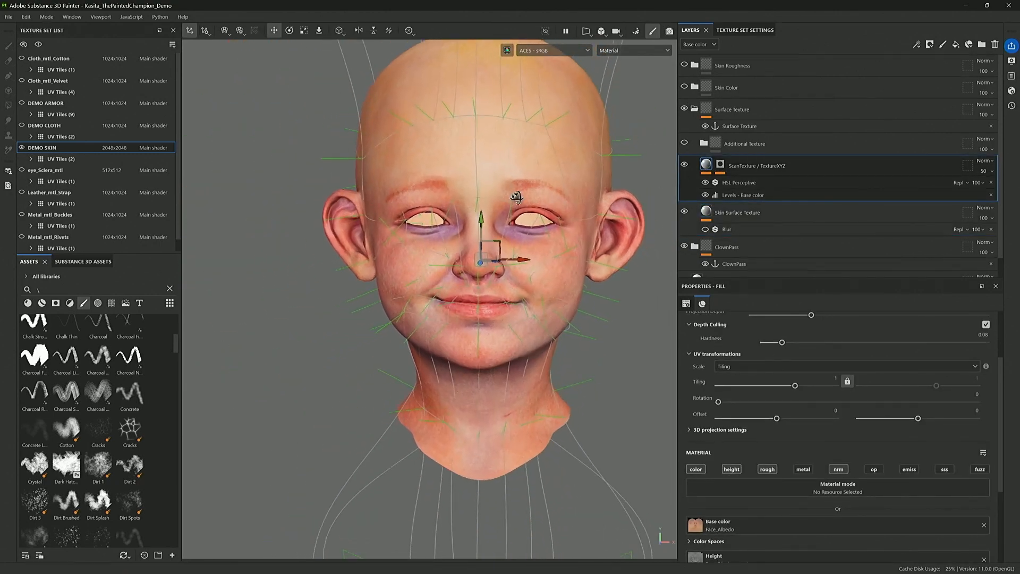
{"action": "scroll", "coordinate": [751, 433], "scroll_direction": "down", "scroll_amount": 1}
{"action": "scroll", "coordinate": [751, 433], "scroll_direction": "down", "scroll_amount": 3}
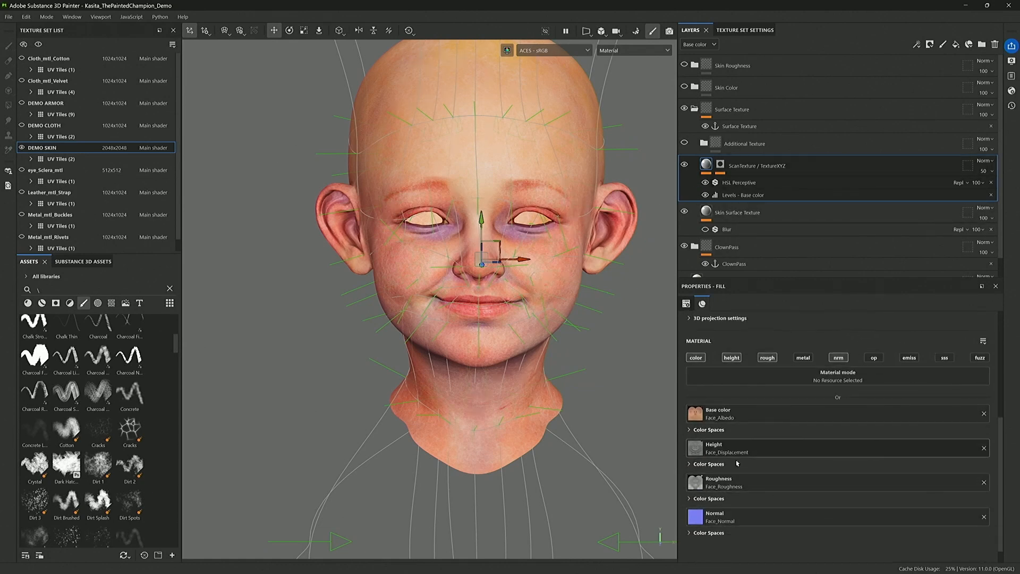
{"action": "left_click_drag", "start_coordinate": [565, 235], "coordinate": [591, 213], "text": "alt"}
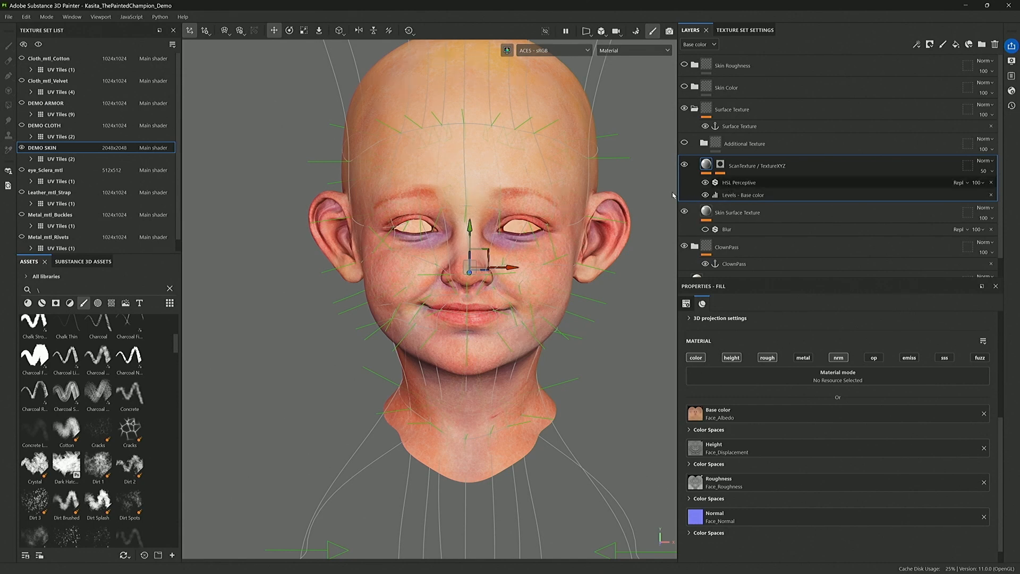
Step: Inspect the head's base color, height and roughness channels one at a time, ending on base color
{"action": "key", "text": "c"}
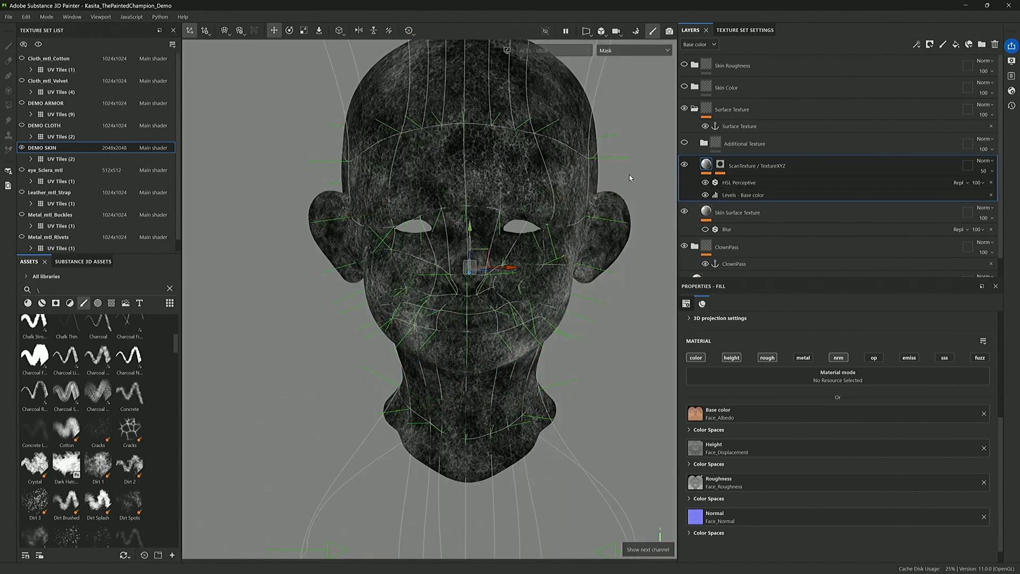
{"action": "left_click", "coordinate": [760, 143]}
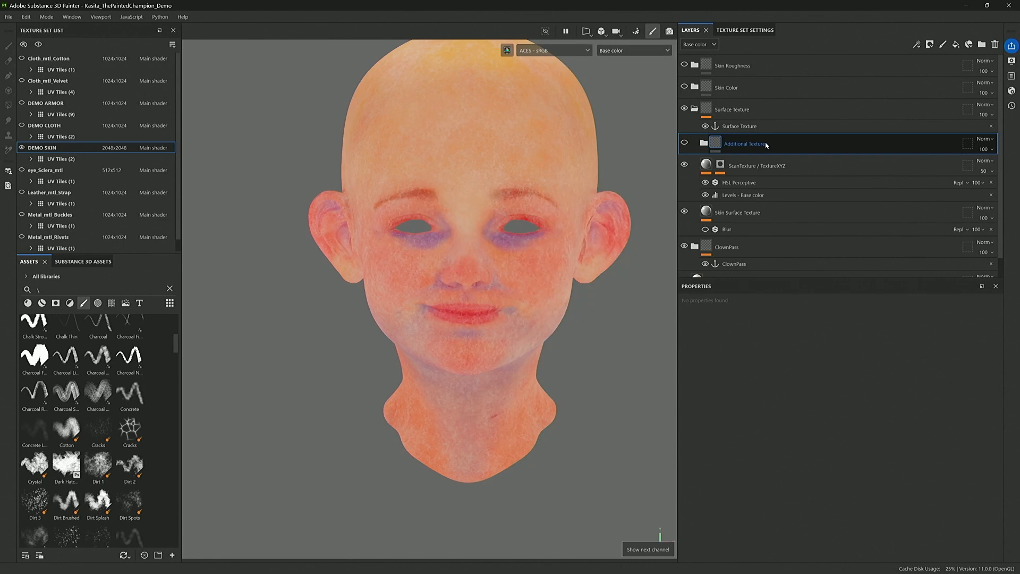
{"action": "key", "text": "c"}
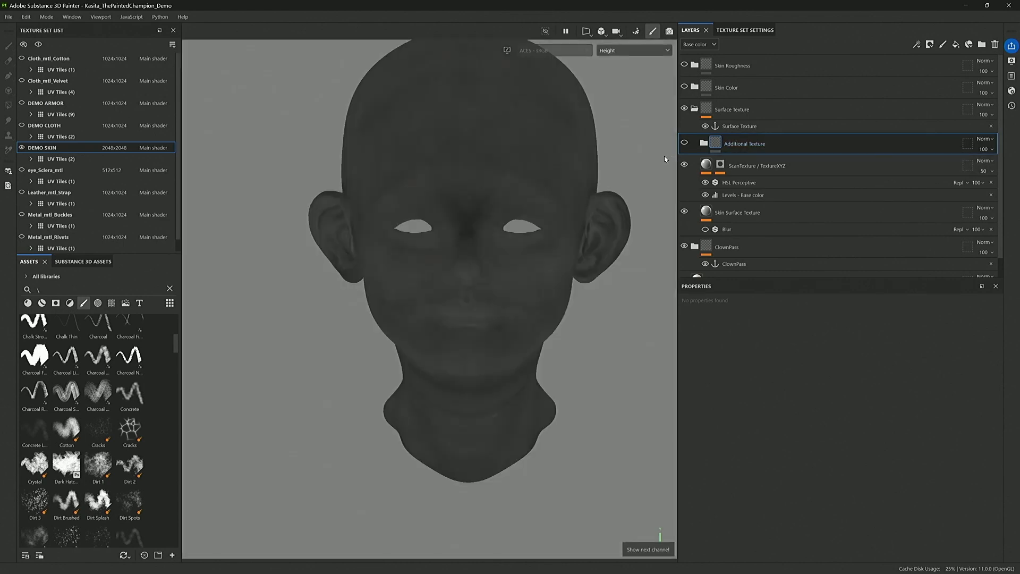
{"action": "key", "text": "c"}
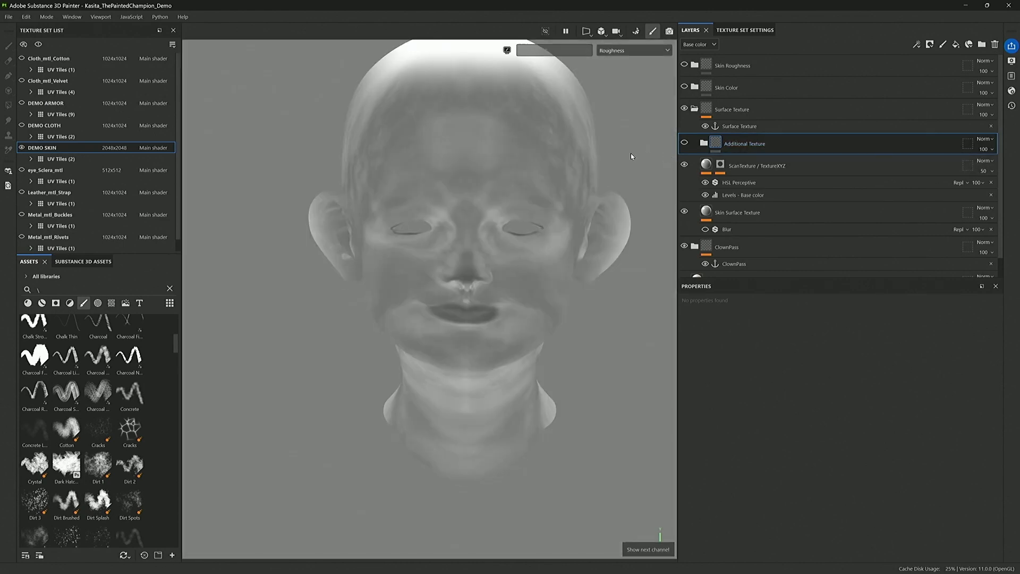
{"action": "key", "text": "c"}
{"action": "key", "text": "ctrl"}
{"action": "key", "text": "shift+c"}
{"action": "key", "text": "shift+c"}
{"action": "key", "text": "shift+c"}
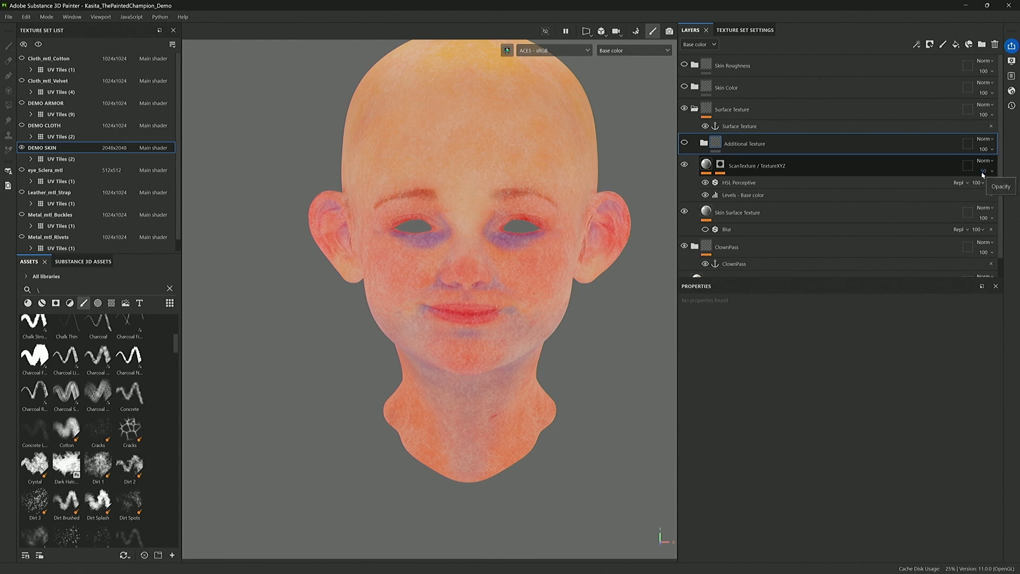
Step: Return to the material view, compare the face with and without ScanTexture / TextureXYZ, and show the Additional Texture folder
{"action": "key", "text": "m"}
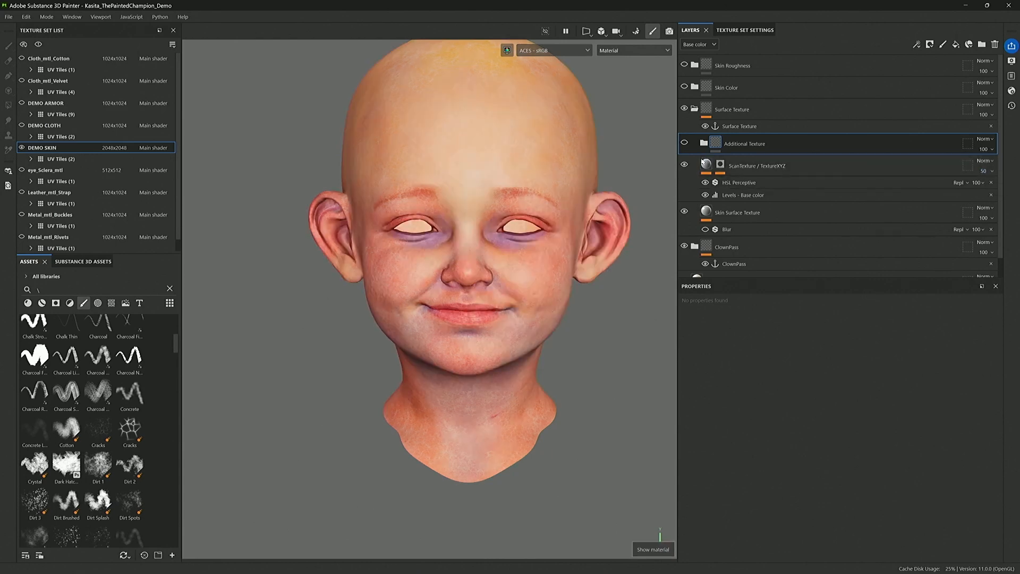
{"action": "left_click", "coordinate": [685, 165]}
{"action": "left_click", "coordinate": [685, 165]}
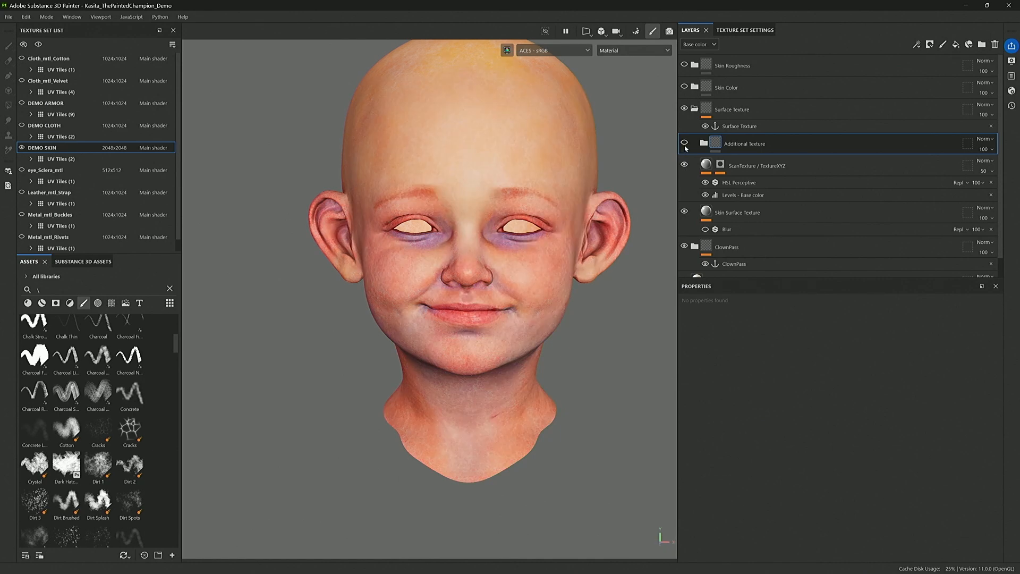
{"action": "scroll", "coordinate": [429, 346], "scroll_direction": "up", "scroll_amount": 3}
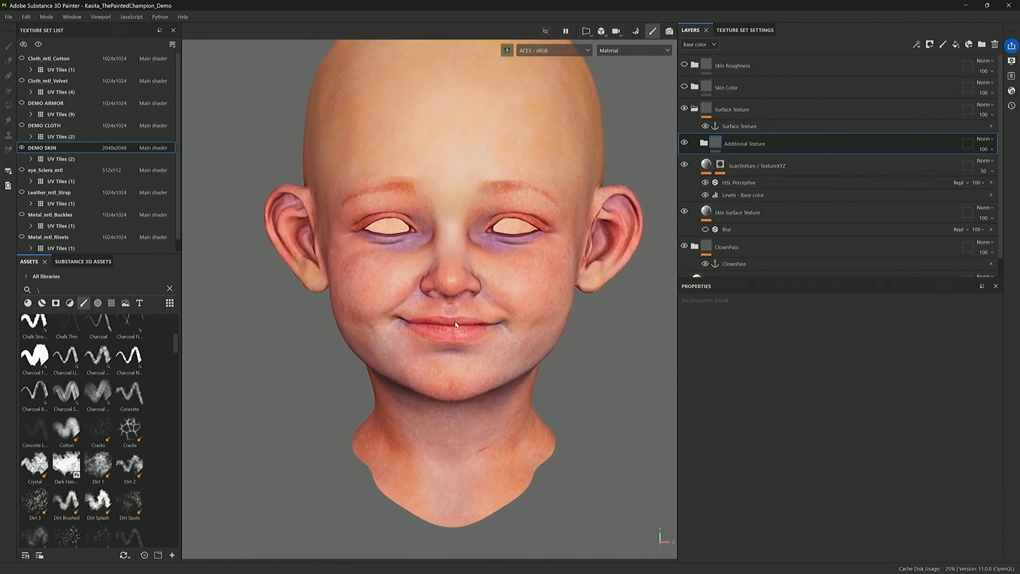
Step: Collapse the Surface Texture folder and show the Skin Color folder on the head
{"action": "left_click", "coordinate": [696, 109]}
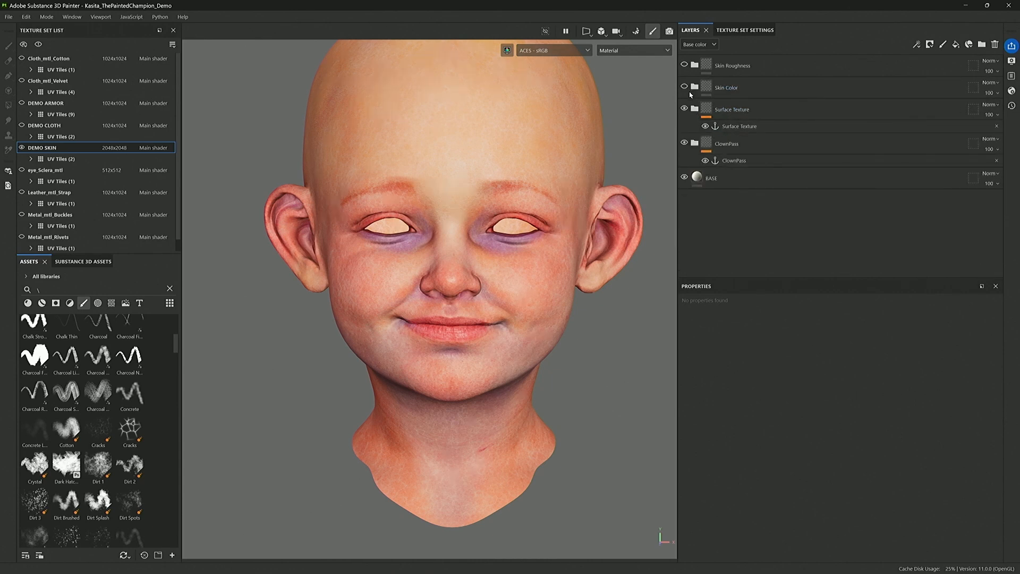
{"action": "left_click", "coordinate": [686, 87]}
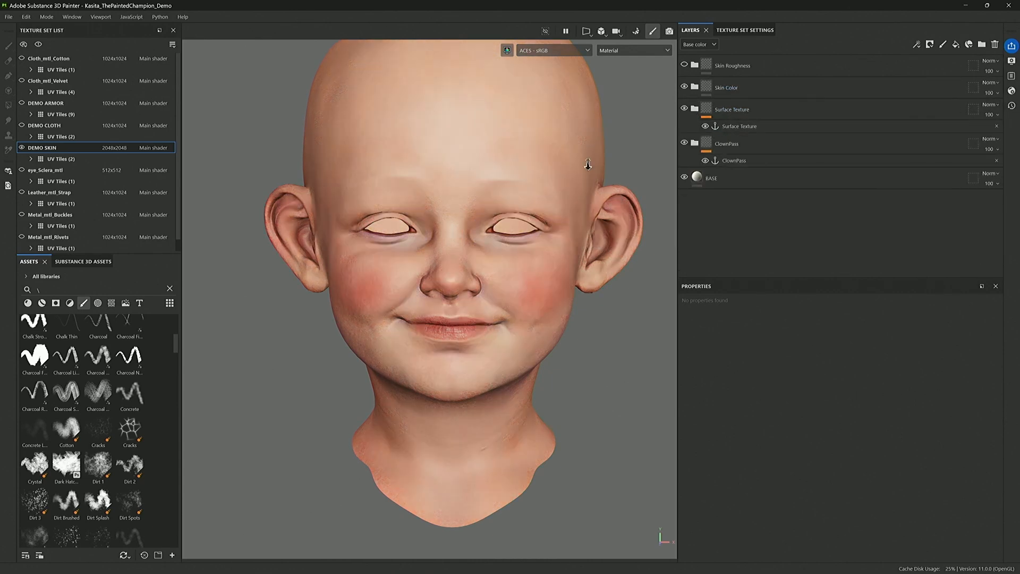
{"action": "right_click_drag", "start_coordinate": [588, 165], "coordinate": [503, 149], "text": "alt"}
{"action": "middle_click_drag", "start_coordinate": [503, 151], "coordinate": [472, 177], "text": "alt"}
Step: Expand the Skin Color folder and review its layer stack, checking the Base layer's fill color
{"action": "left_click", "coordinate": [695, 88]}
{"action": "scroll", "coordinate": [805, 183], "scroll_direction": "down", "scroll_amount": 3}
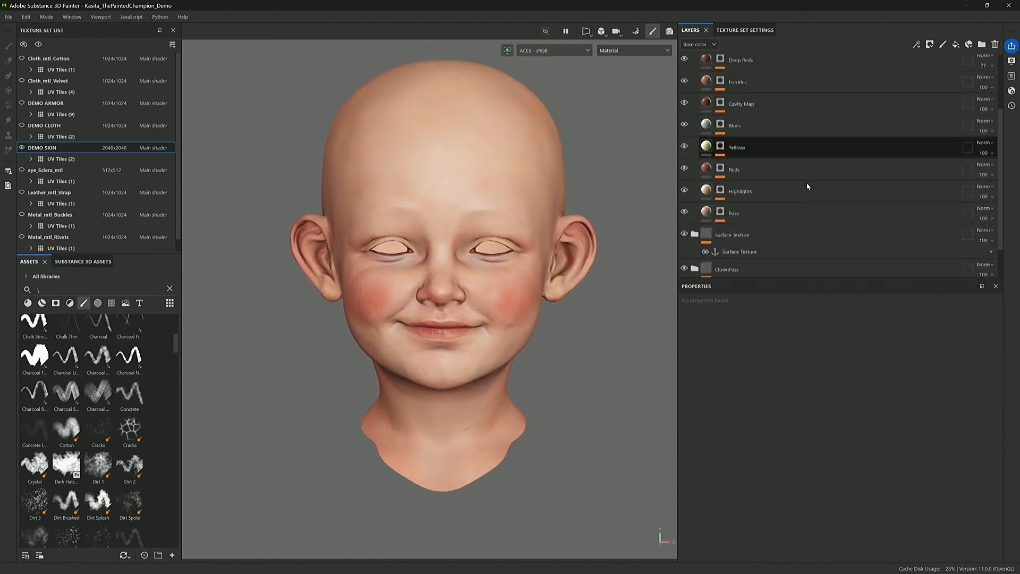
{"action": "left_click", "coordinate": [710, 215]}
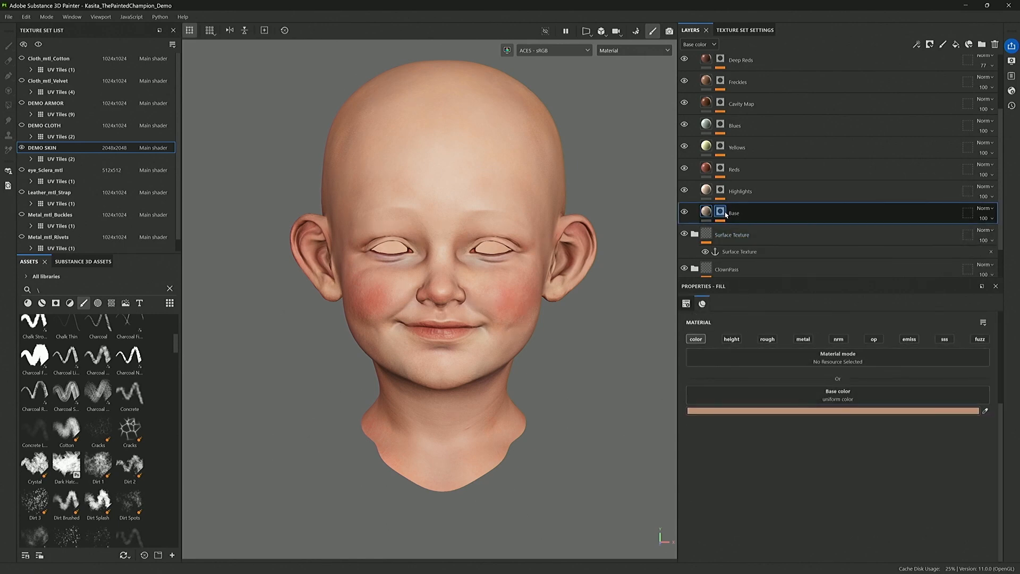
{"action": "scroll", "coordinate": [734, 172], "scroll_direction": "up", "scroll_amount": 2}
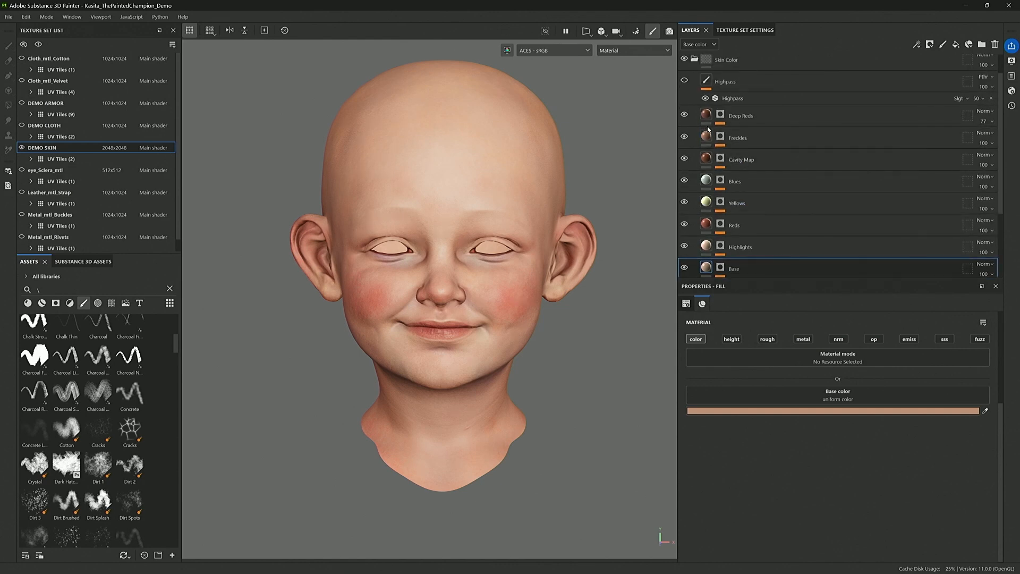
Step: Show the Highpass layer in Skin Color, check its Highpass filter settings, and collapse the folder
{"action": "left_click", "coordinate": [724, 100]}
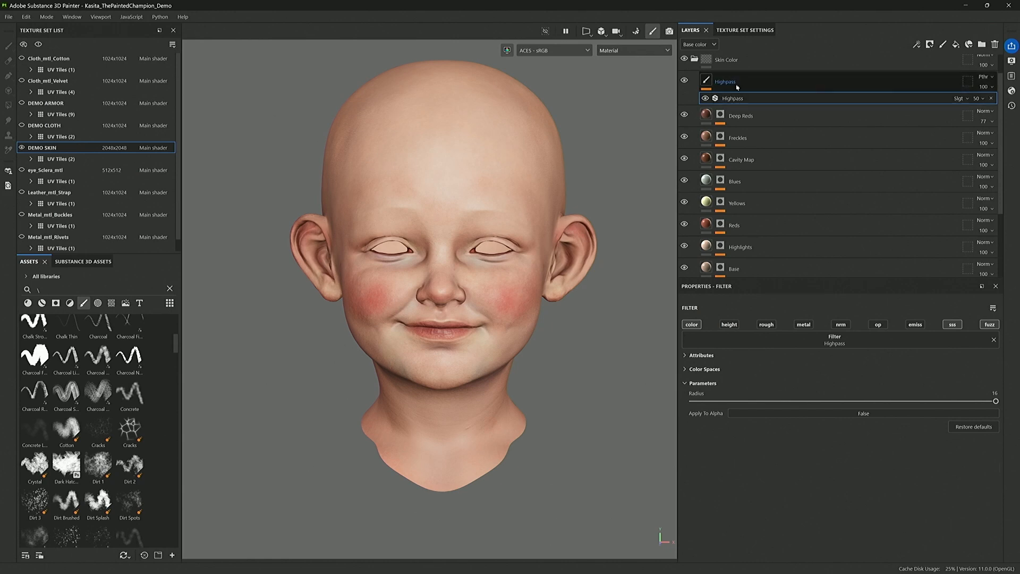
{"action": "scroll", "coordinate": [718, 96], "scroll_direction": "up", "scroll_amount": 1}
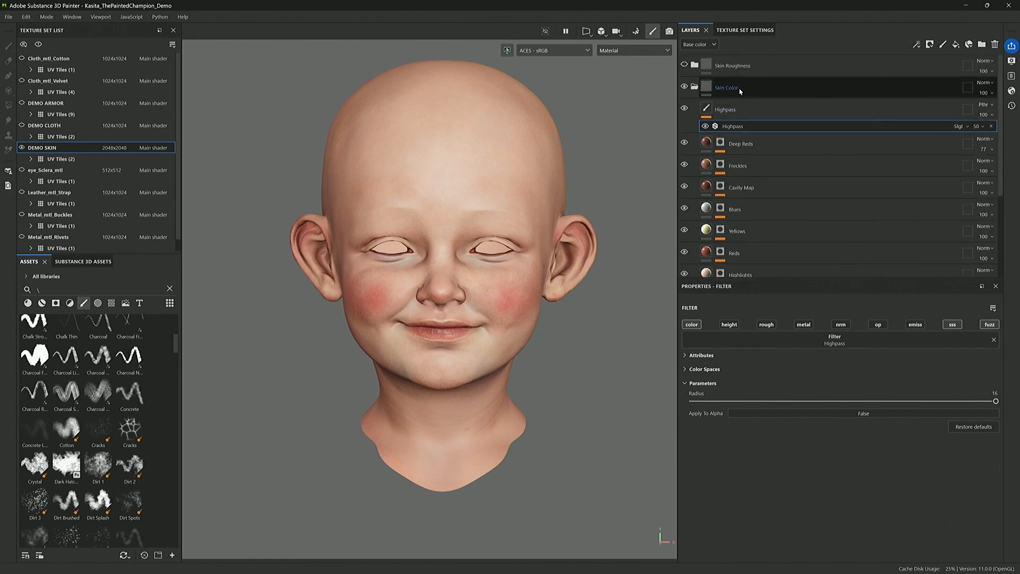
{"action": "left_click", "coordinate": [698, 90]}
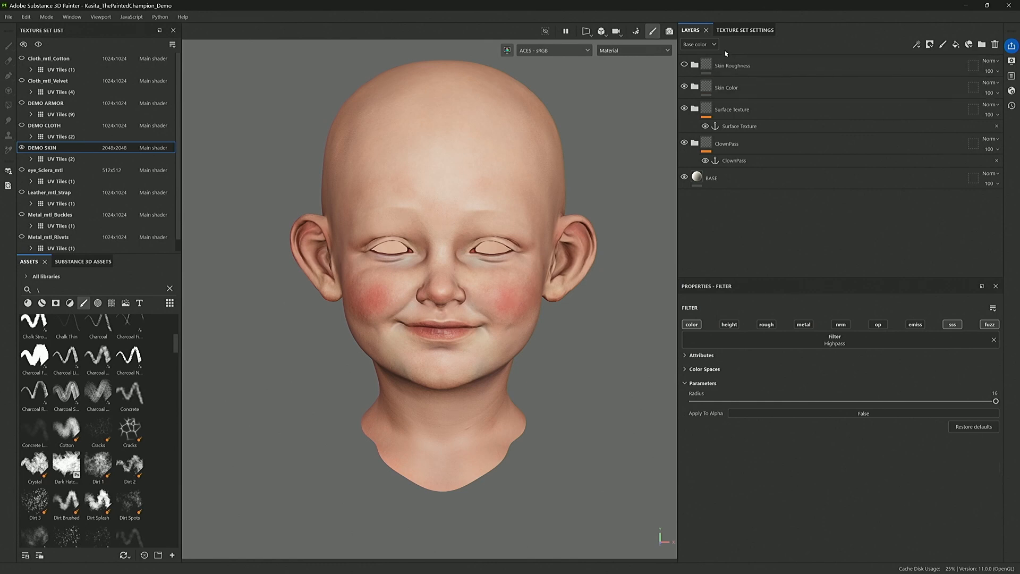
Step: Show and expand Skin Roughness with its three layers hidden, and examine the head's roughness channel from the front and side
{"action": "left_click", "coordinate": [694, 65]}
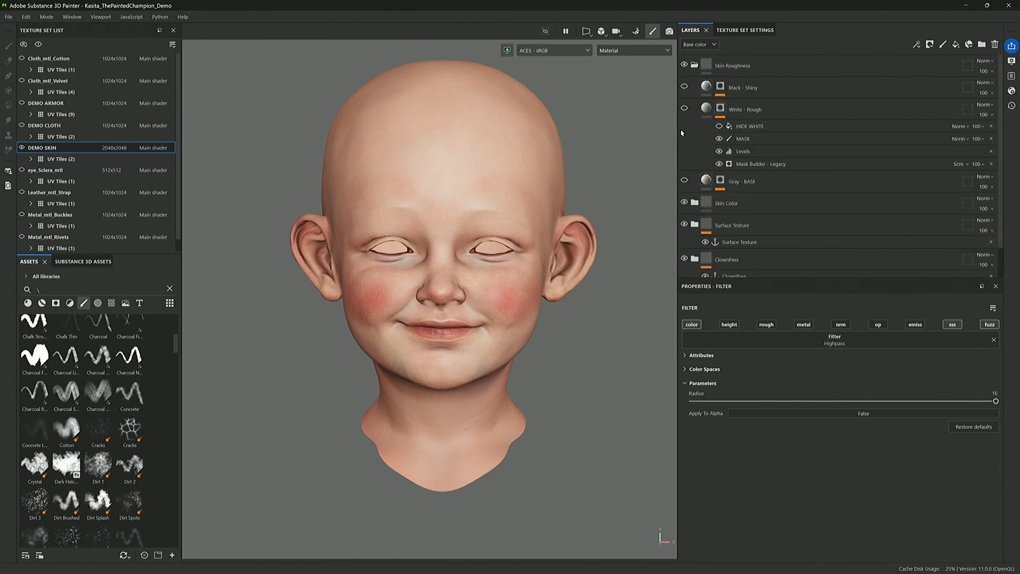
{"action": "left_click", "coordinate": [619, 51]}
{"action": "left_click", "coordinate": [627, 108]}
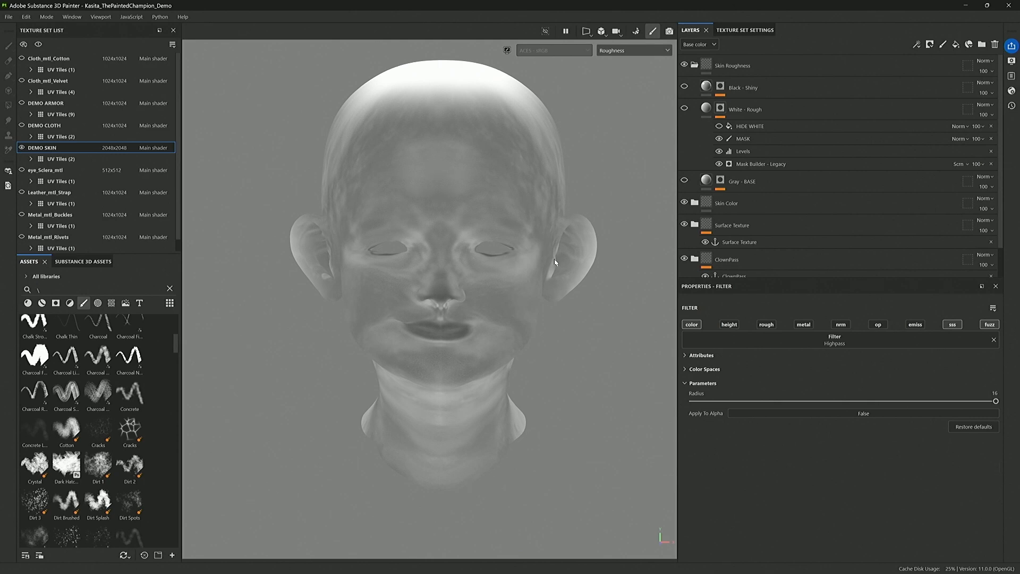
{"action": "left_click_drag", "start_coordinate": [503, 341], "coordinate": [583, 340], "text": "alt"}
{"action": "left_click_drag", "start_coordinate": [492, 331], "coordinate": [482, 342], "text": "alt"}
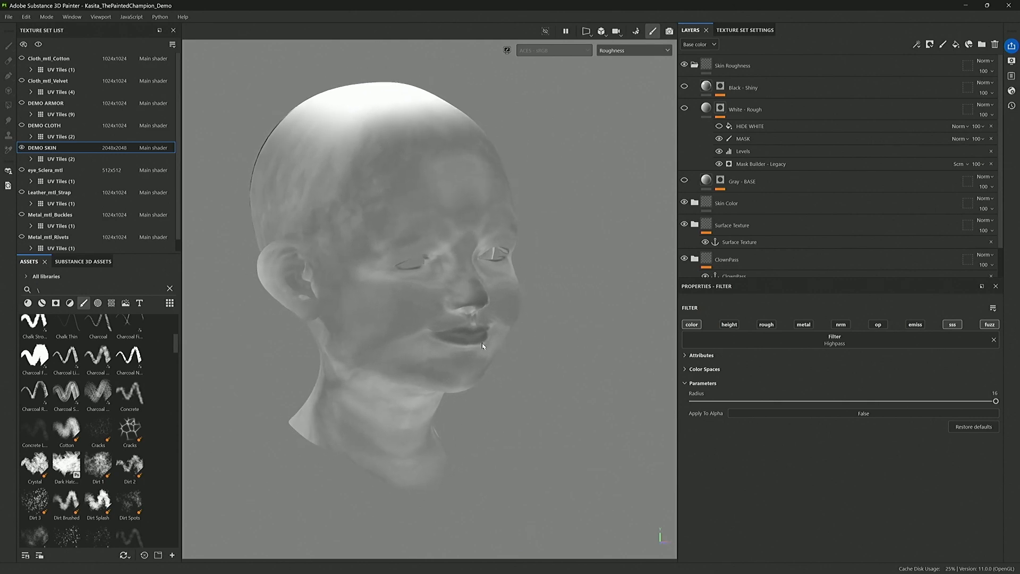
Step: Show the Gray - BASE layer, hide the HIDE WHITE fill in its mask, and inspect the painted MASK's effect on the roughness
{"action": "middle_click_drag", "start_coordinate": [521, 327], "coordinate": [579, 328], "text": "alt"}
{"action": "scroll", "coordinate": [643, 266], "scroll_direction": "down", "scroll_amount": 1}
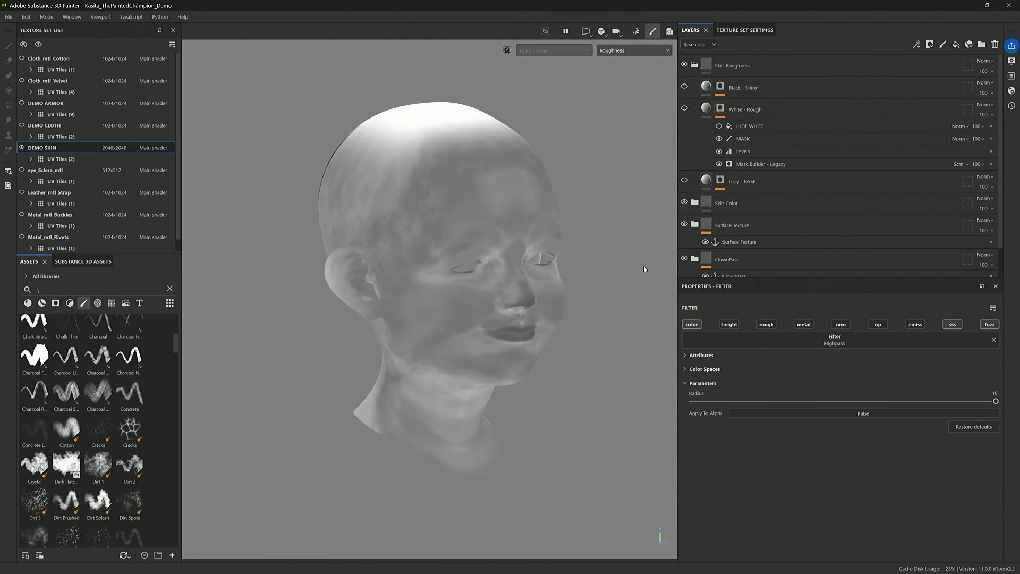
{"action": "left_click", "coordinate": [707, 182]}
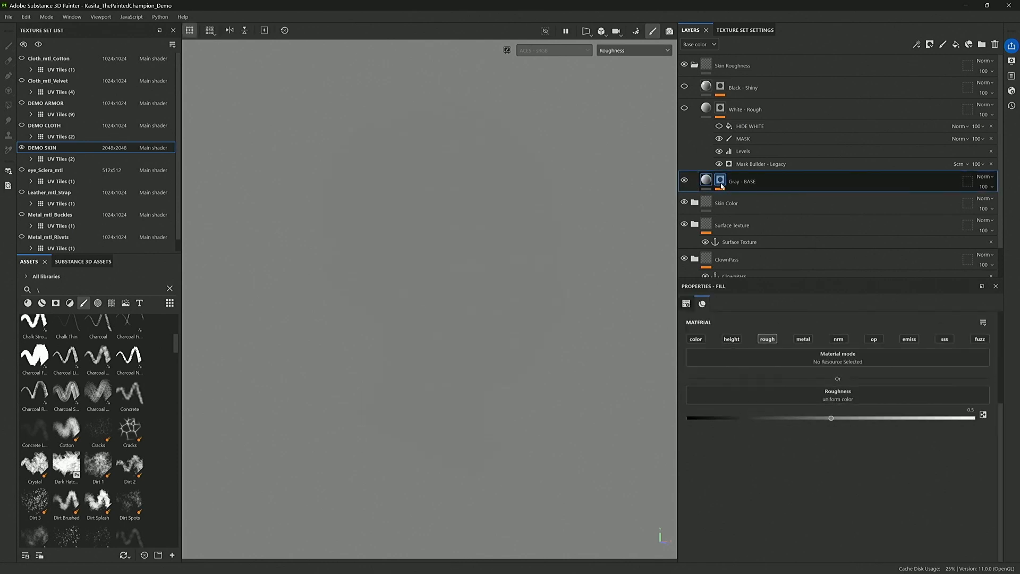
{"action": "left_click", "coordinate": [722, 181]}
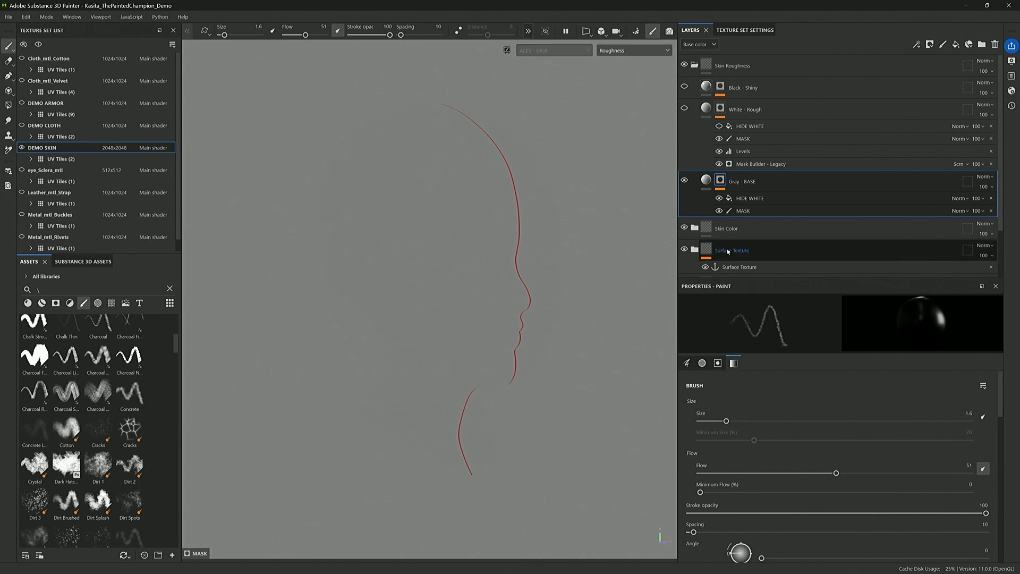
{"action": "left_click", "coordinate": [753, 211]}
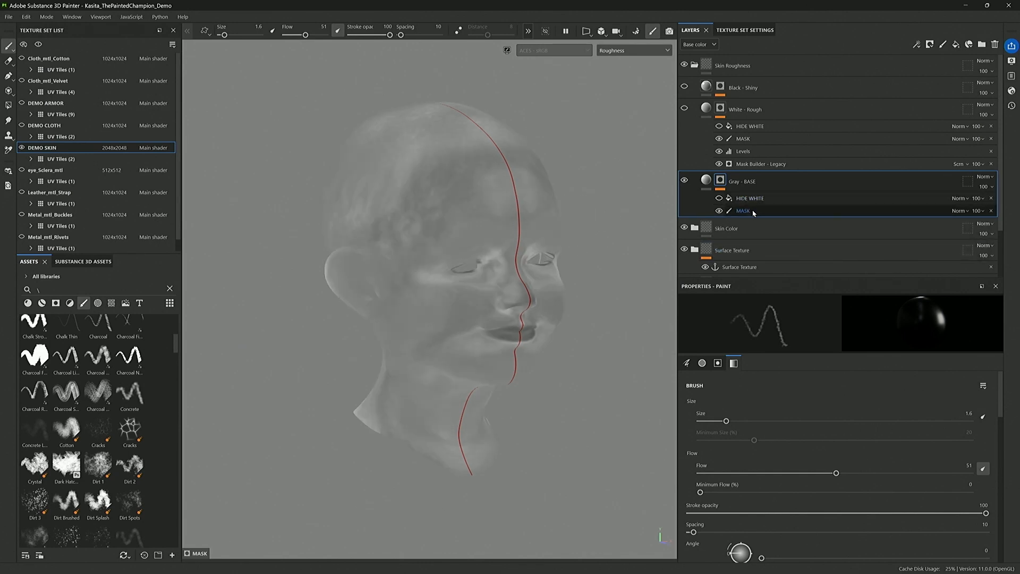
{"action": "left_click", "coordinate": [721, 212]}
{"action": "left_click", "coordinate": [722, 213]}
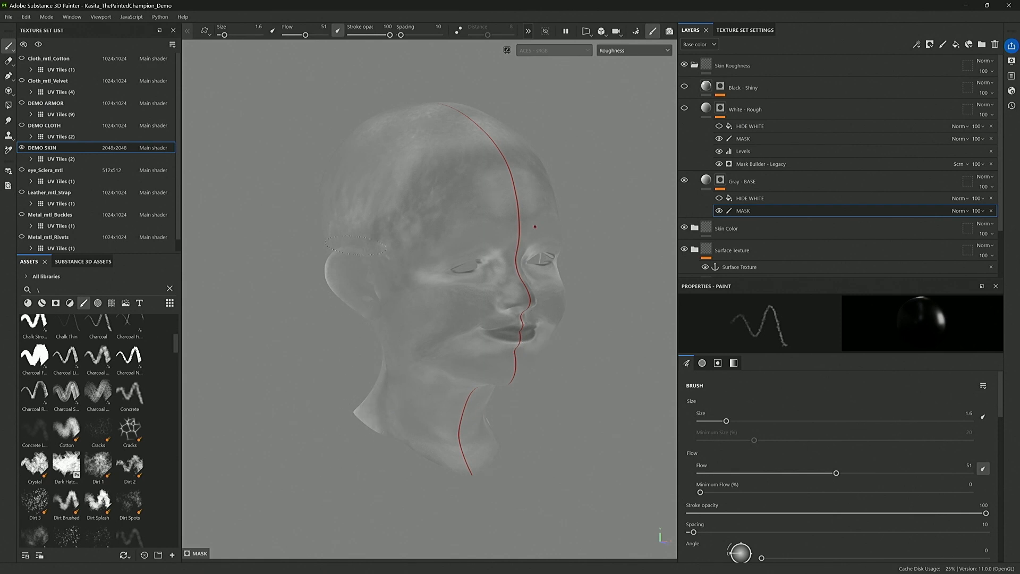
{"action": "left_click", "coordinate": [685, 180]}
{"action": "left_click", "coordinate": [684, 181]}
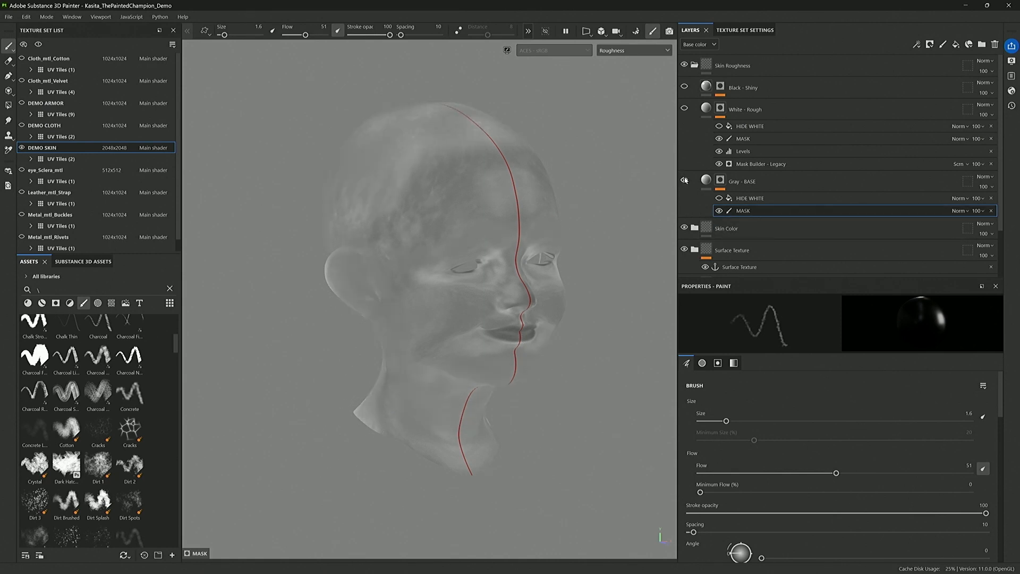
Step: Check the roughness fill values of the White - Rough and Black - Shiny layers
{"action": "left_click", "coordinate": [705, 107]}
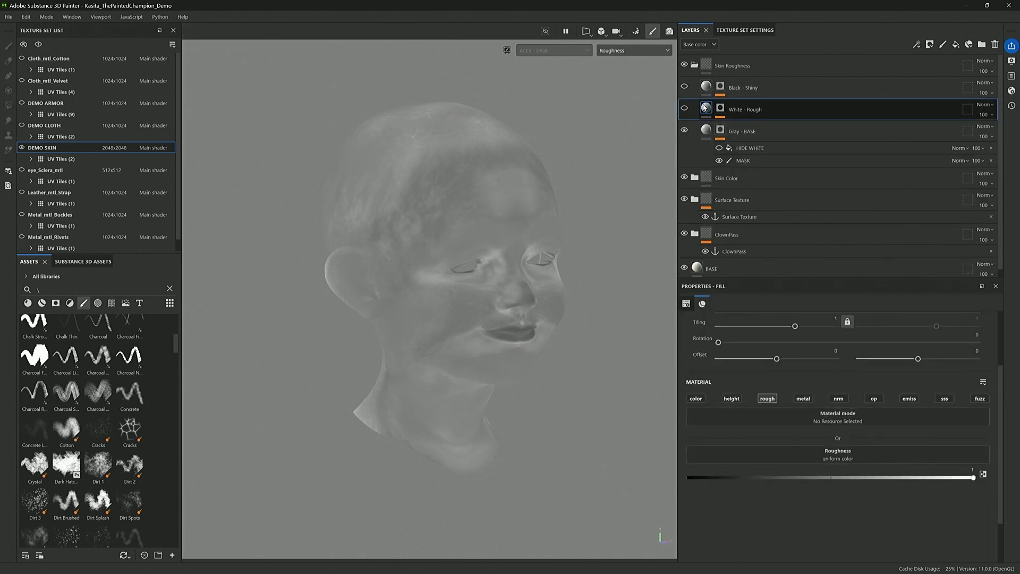
{"action": "mouse_move", "coordinate": [704, 107]}
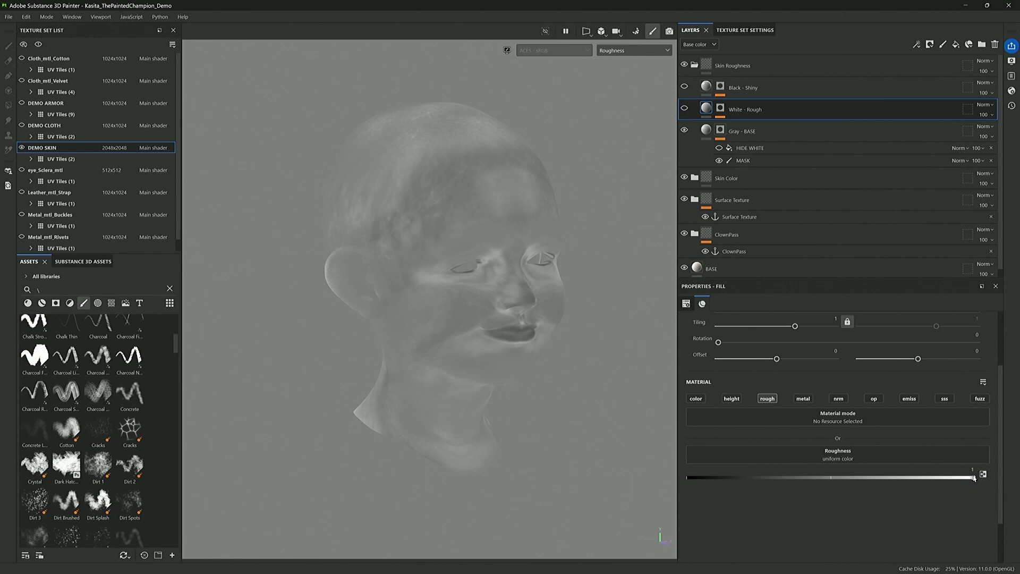
{"action": "left_click", "coordinate": [708, 94]}
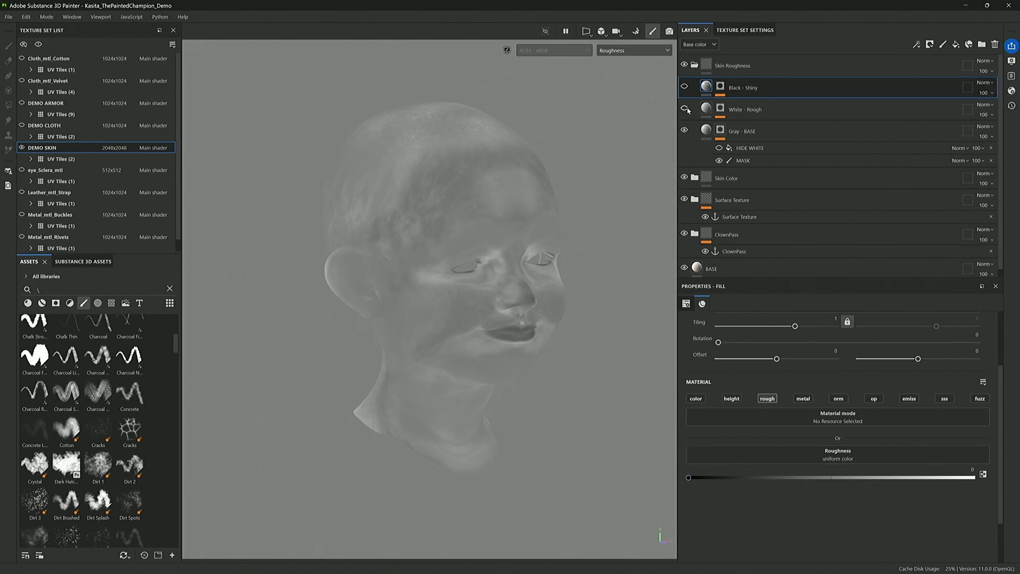
Step: Show the White - Rough and Black - Shiny layers and examine the combined roughness from the front of the head
{"action": "left_click", "coordinate": [720, 109]}
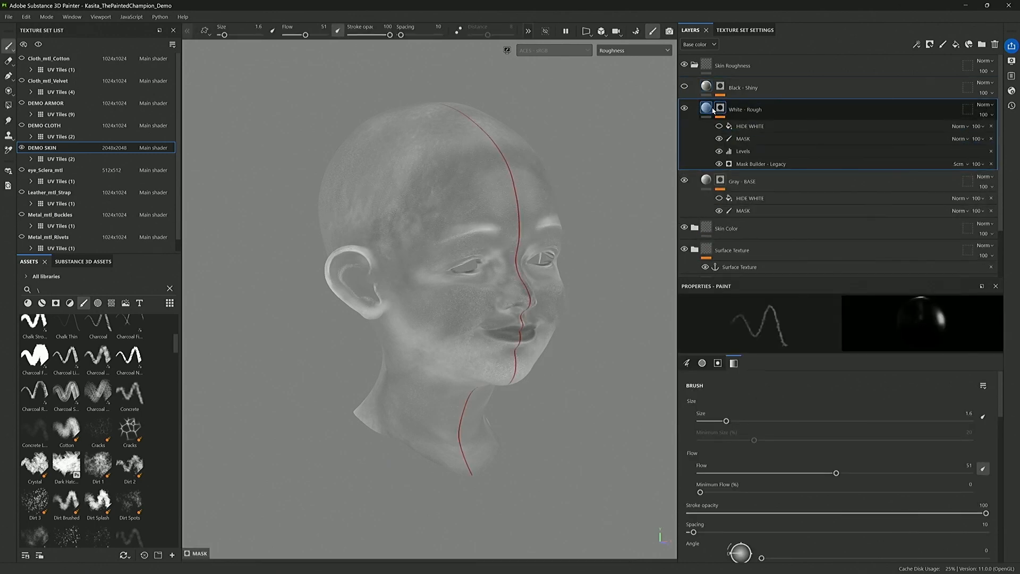
{"action": "mouse_move", "coordinate": [713, 110]}
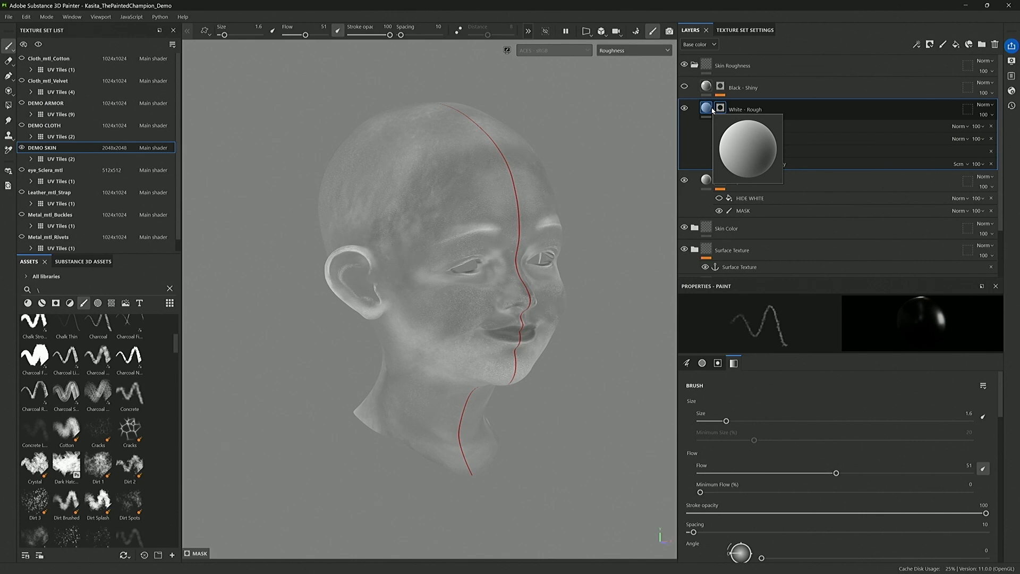
{"action": "left_click", "coordinate": [706, 108]}
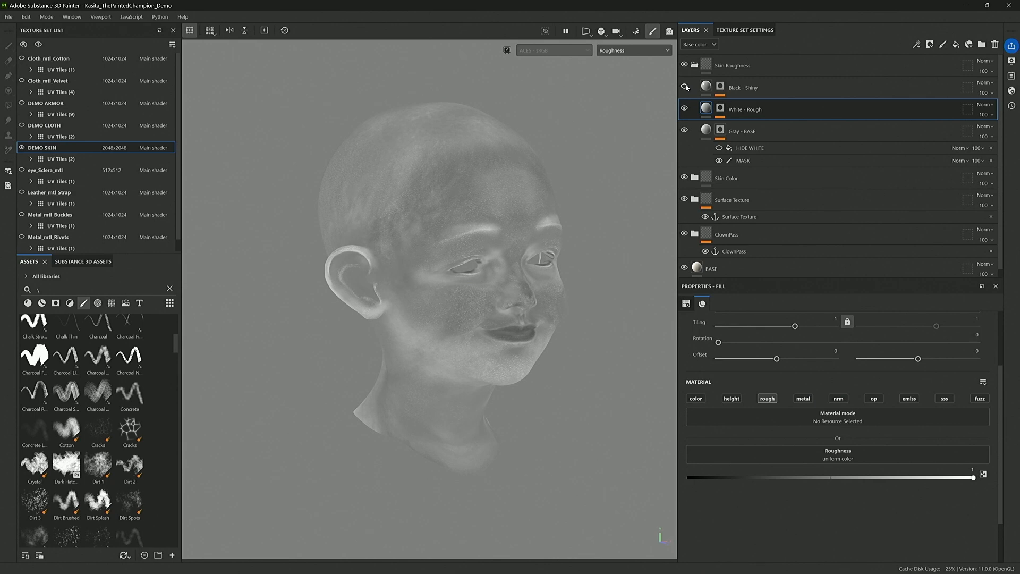
{"action": "left_click", "coordinate": [707, 88]}
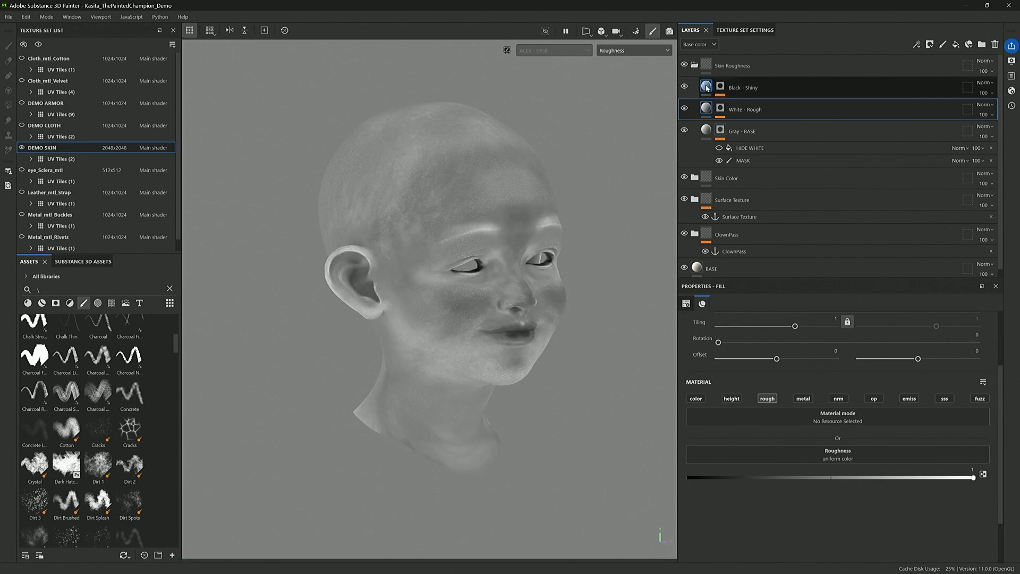
{"action": "left_click_drag", "start_coordinate": [587, 143], "coordinate": [601, 220], "text": "alt"}
{"action": "middle_click_drag", "start_coordinate": [602, 219], "coordinate": [548, 169], "text": "alt"}
{"action": "left_click_drag", "start_coordinate": [539, 198], "coordinate": [537, 223], "text": "alt"}
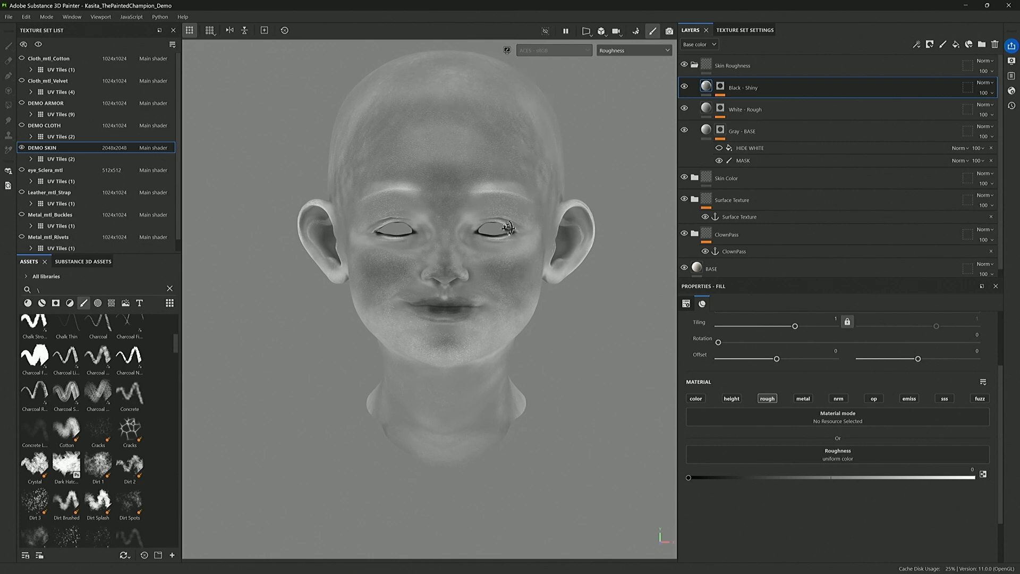
{"action": "left_click_drag", "start_coordinate": [511, 223], "coordinate": [509, 234], "text": "alt"}
Step: Set the viewport display to Material and collapse the Skin Roughness folder
{"action": "left_click", "coordinate": [621, 50]}
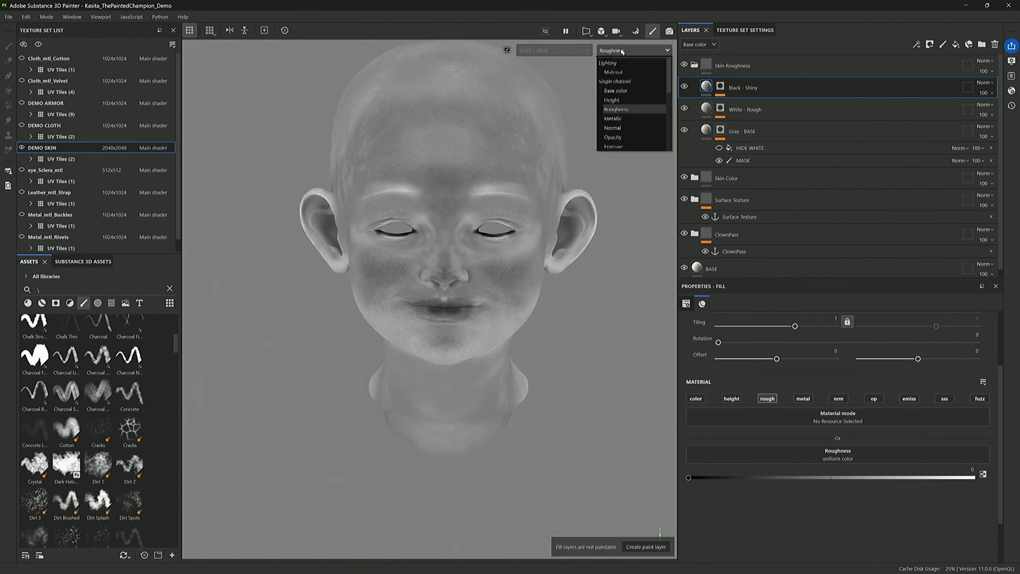
{"action": "left_click", "coordinate": [621, 72]}
{"action": "left_click_drag", "start_coordinate": [619, 112], "coordinate": [571, 117], "text": "alt"}
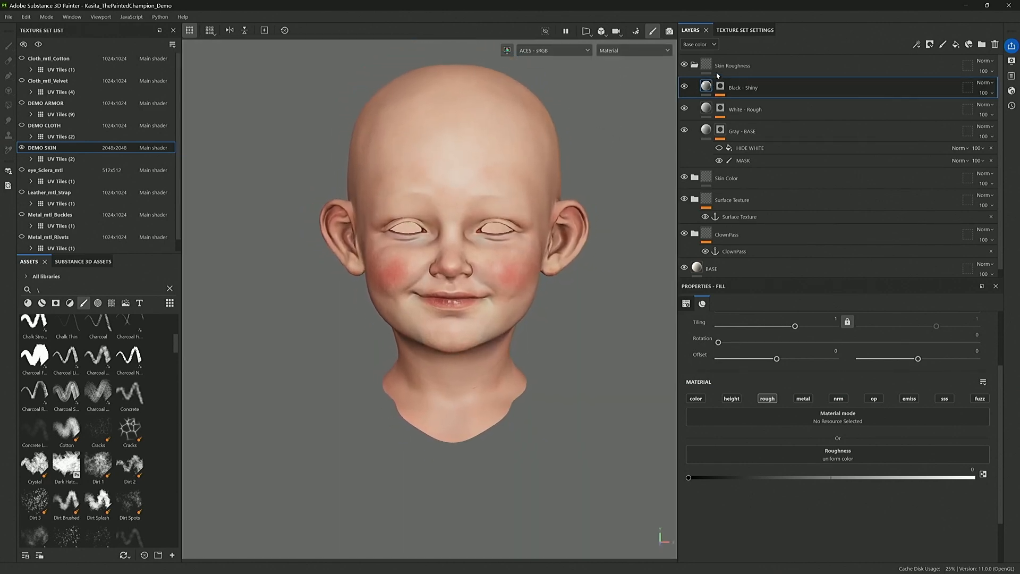
{"action": "left_click", "coordinate": [696, 65]}
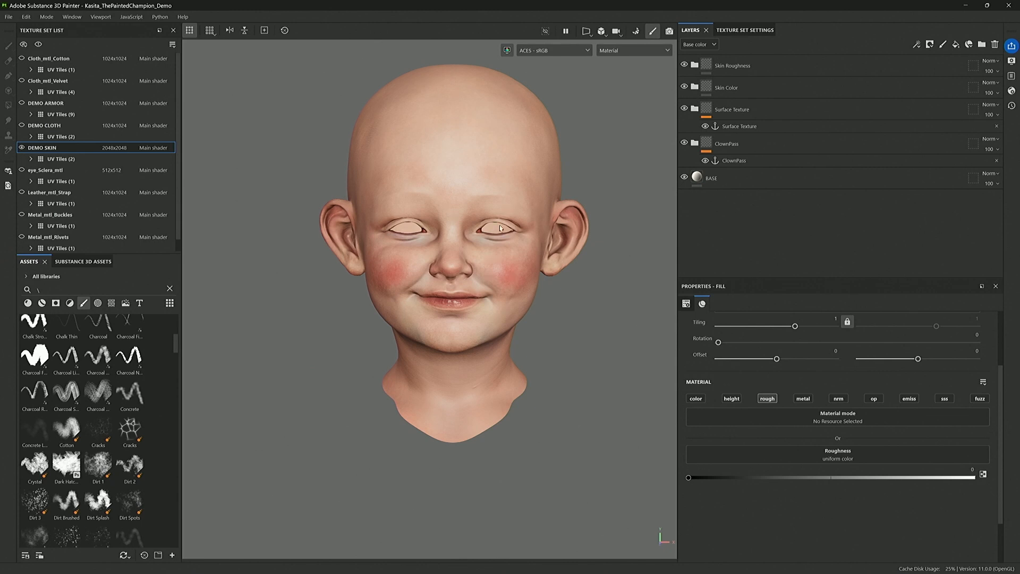
Step: Show all texture sets and frame the full armored character in a three-quarter view
{"action": "left_click_drag", "start_coordinate": [567, 212], "coordinate": [528, 216], "text": "alt"}
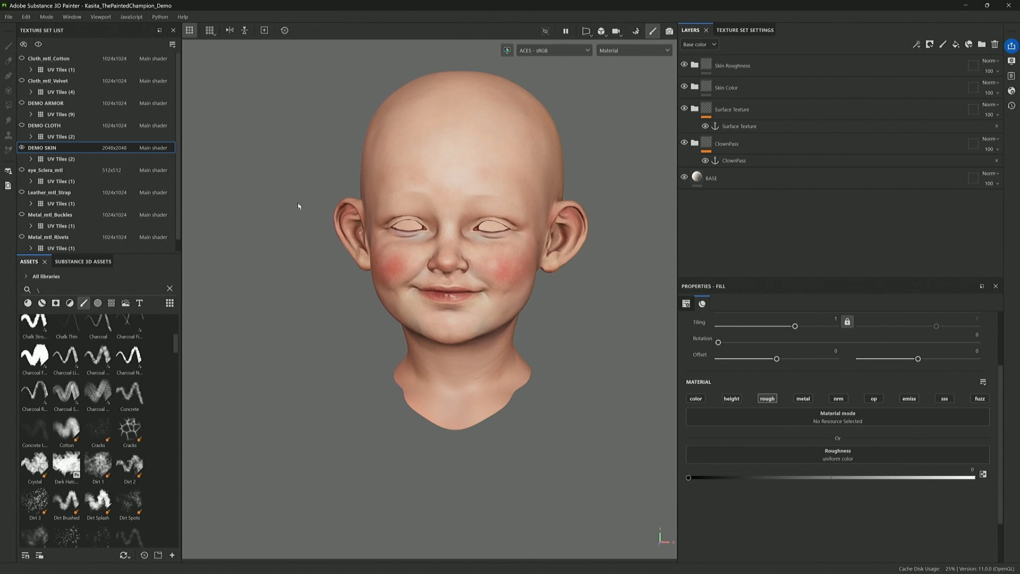
{"action": "left_click", "coordinate": [23, 44]}
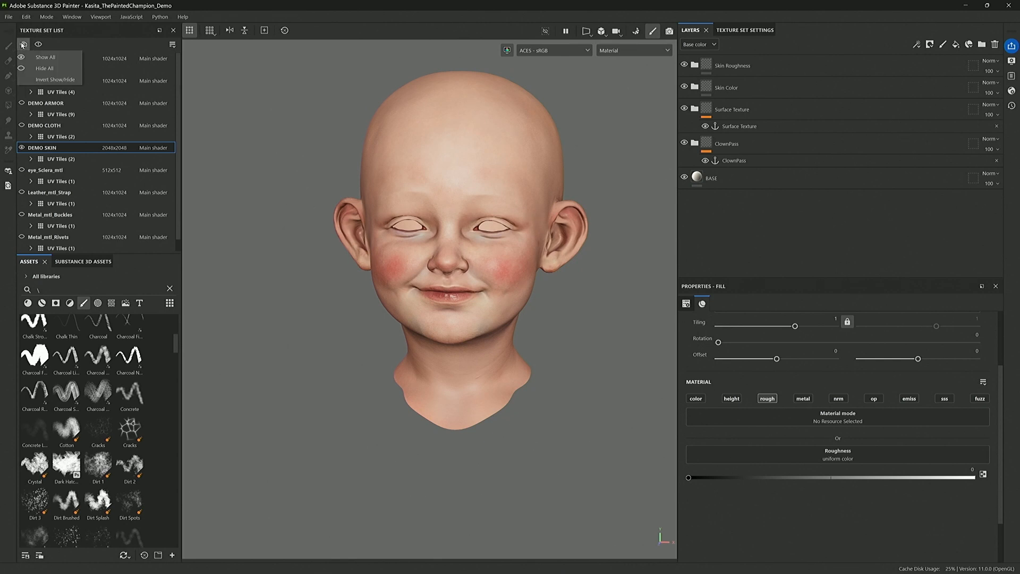
{"action": "left_click", "coordinate": [53, 57]}
{"action": "right_click_drag", "start_coordinate": [498, 250], "coordinate": [329, 214], "text": "alt"}
{"action": "middle_click_drag", "start_coordinate": [437, 258], "coordinate": [388, 109], "text": "alt"}
{"action": "right_click_drag", "start_coordinate": [378, 184], "coordinate": [292, 199], "text": "alt"}
{"action": "left_click_drag", "start_coordinate": [421, 228], "coordinate": [471, 241], "text": "alt"}
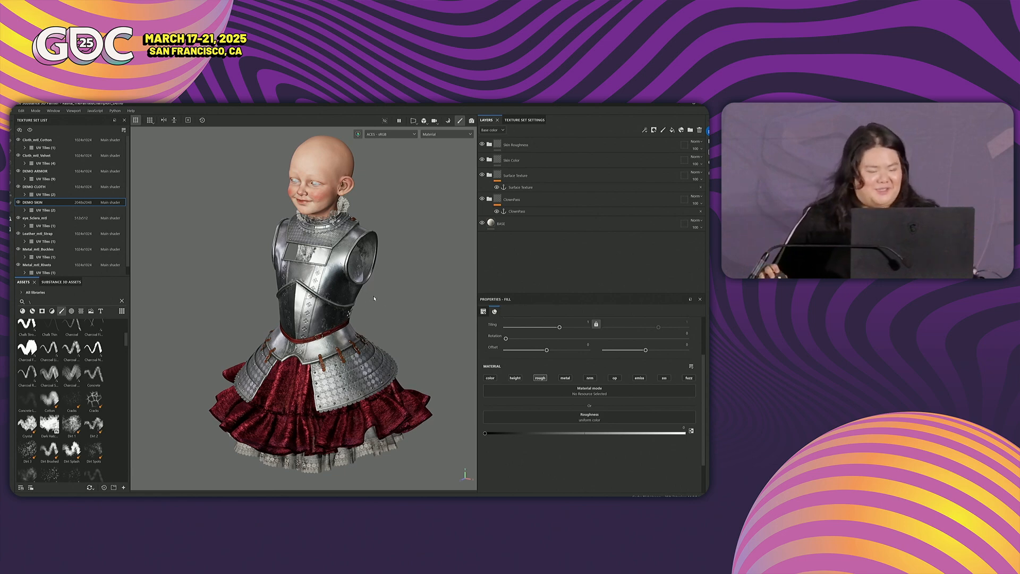
Step: Switch to the running PowerPoint slideshow
{"action": "key", "text": "super"}
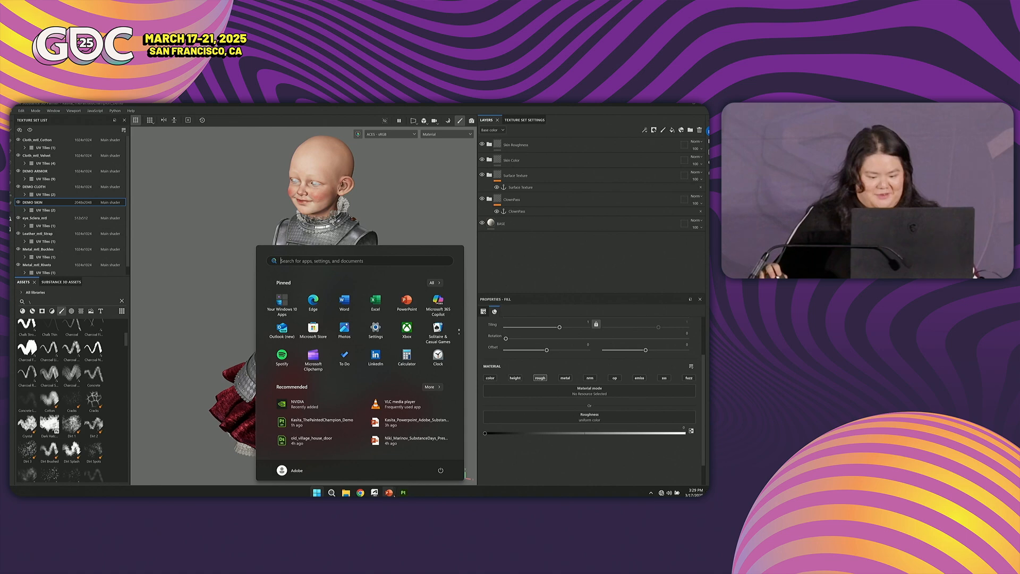
{"action": "mouse_move", "coordinate": [393, 494]}
{"action": "left_click", "coordinate": [423, 460]}
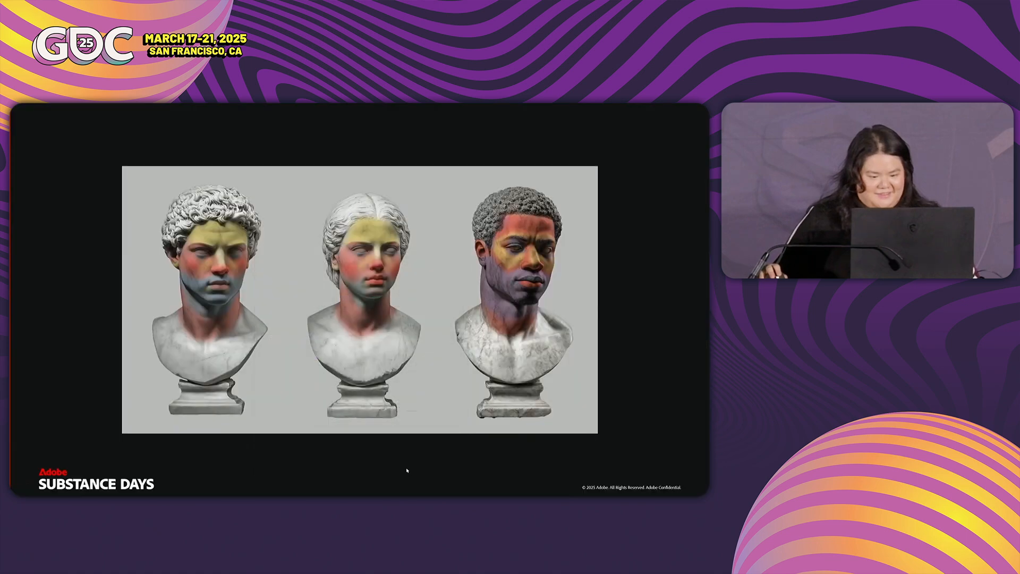